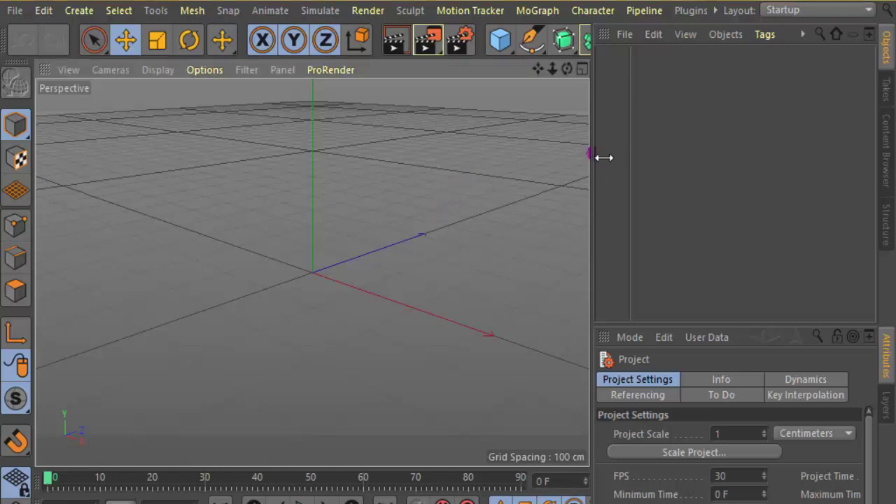
Step: Widen the viewport and timeline panels and add a Cube primitive
left_click_drag(594, 156, 604, 156)
left_click_drag(402, 476, 402, 427)
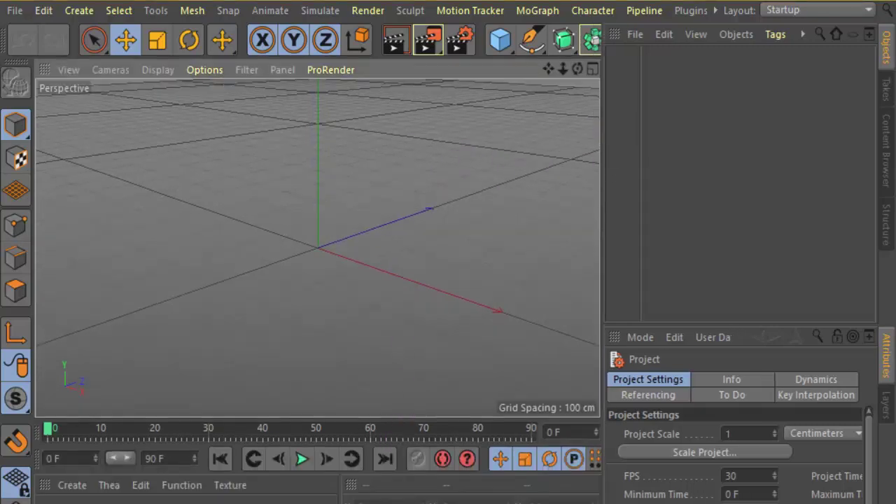
left_click(497, 40)
left_click(297, 55)
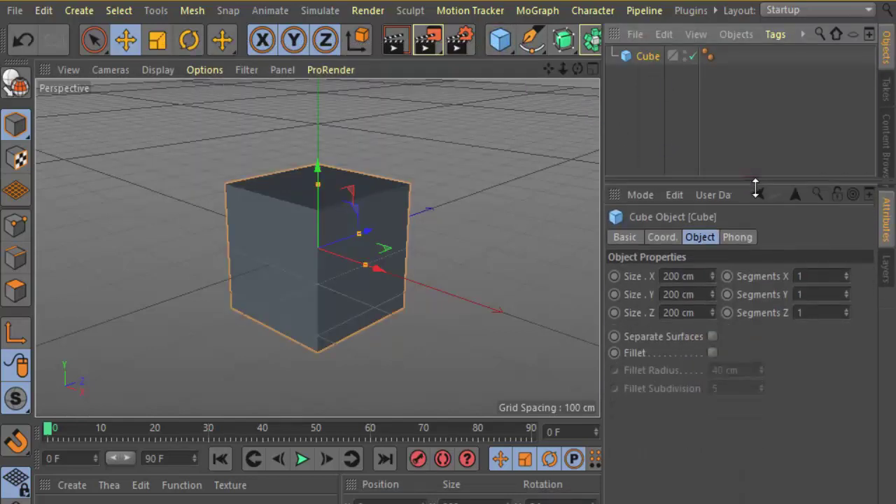
Step: Set the cube's Size X and Size Z to 100 cm, keeping its 200 cm height
left_click_drag(751, 336, 753, 170)
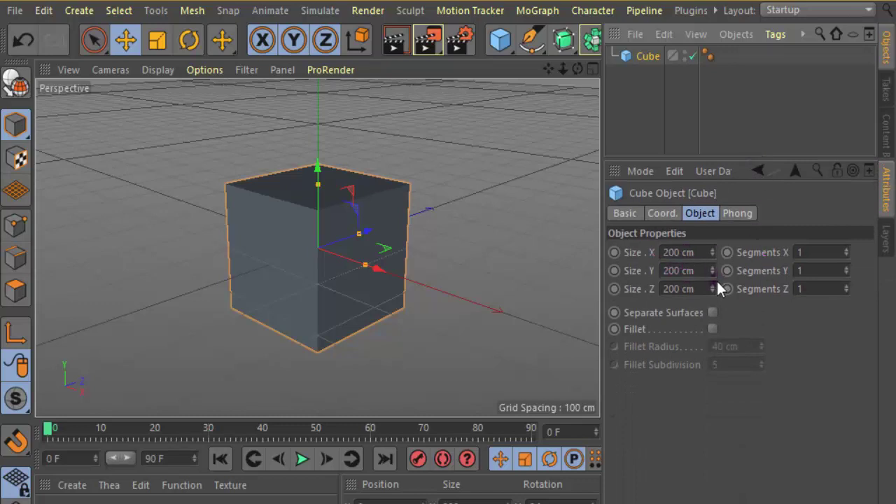
double_click(678, 252)
type("100")
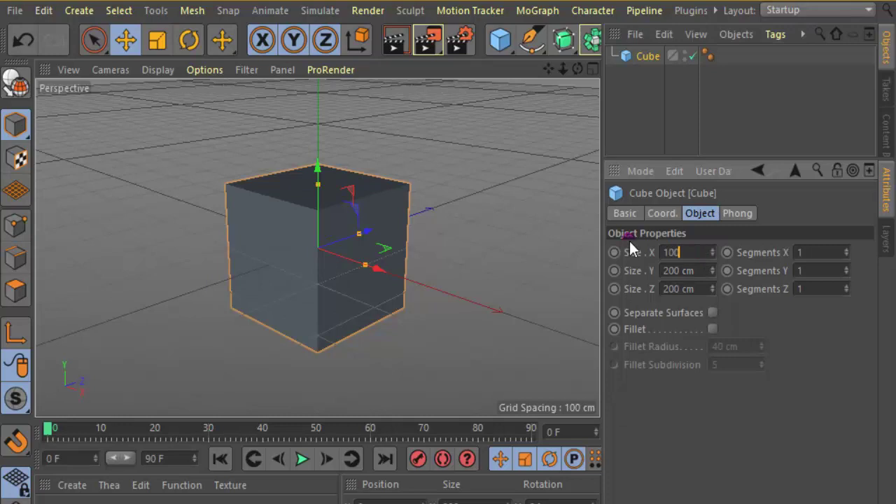
double_click(694, 288)
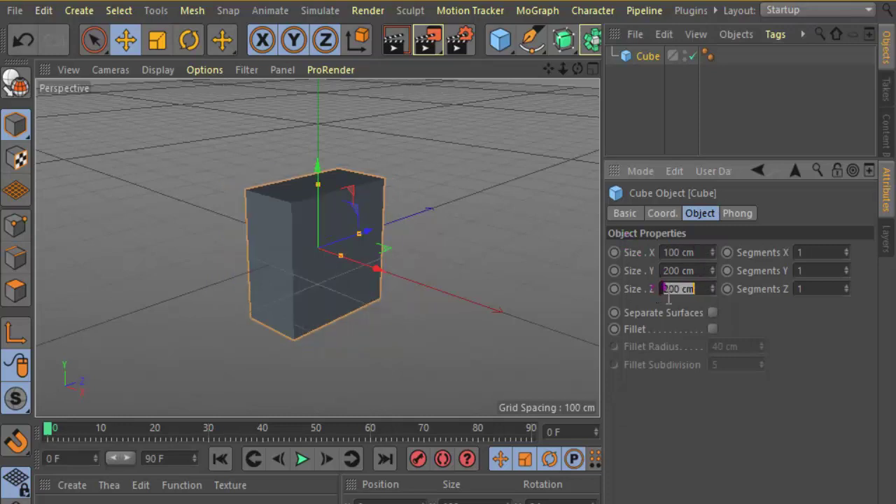
type("100")
key("Return")
double_click(681, 254)
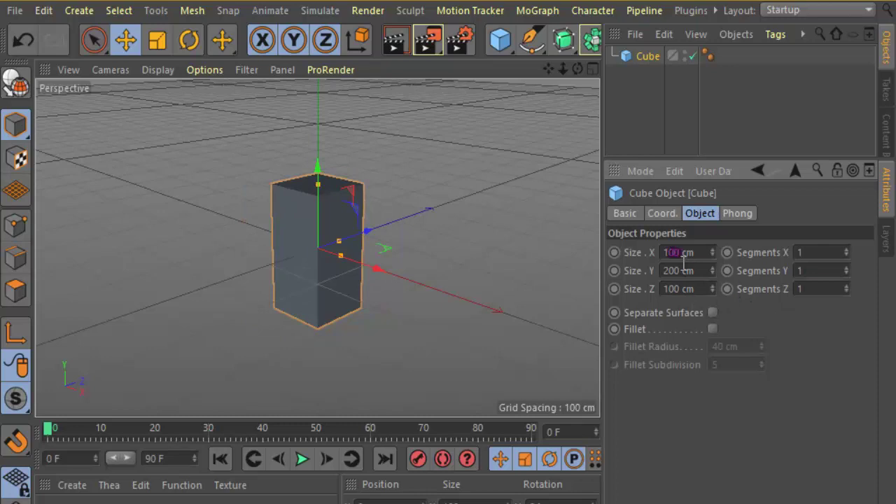
key("Tab")
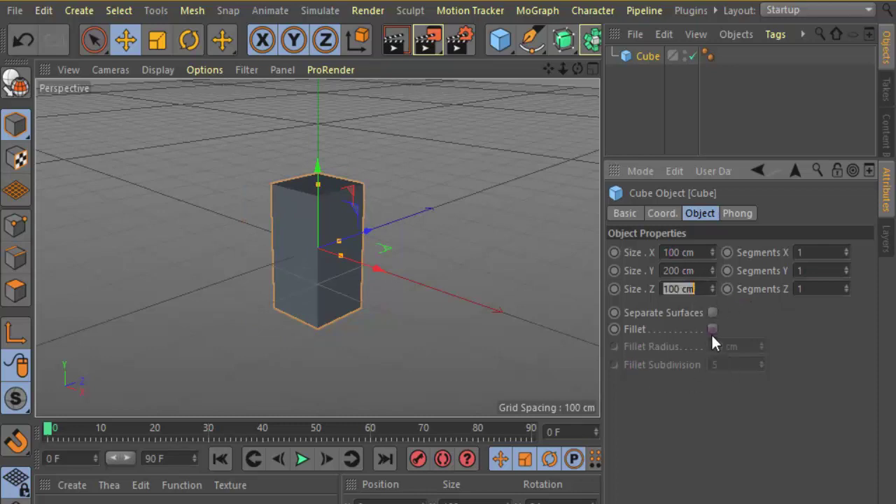
Step: Enable Fillet on the cube with a 3 cm radius and zoom in on it
left_click(712, 329)
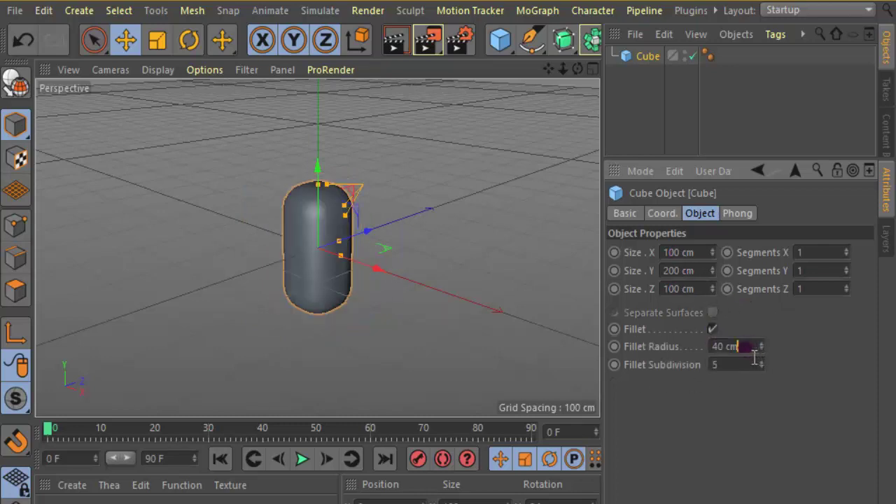
left_click_drag(754, 357, 696, 346)
type("3")
key("Return")
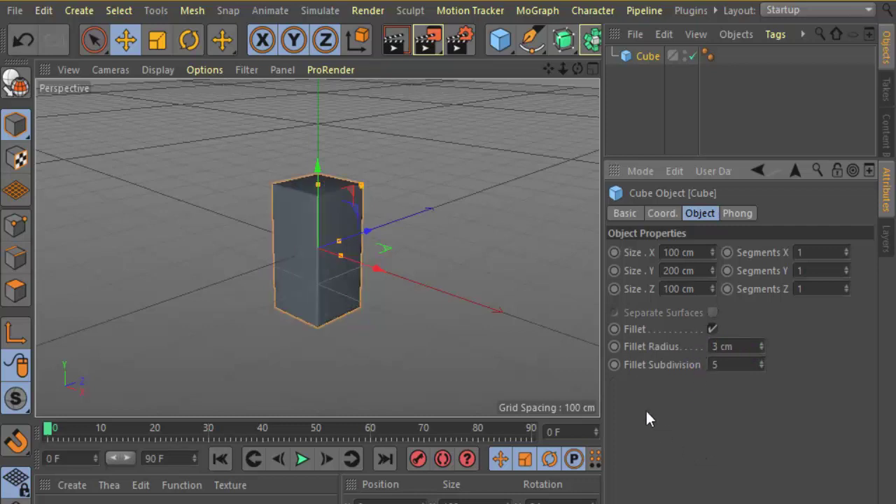
scroll(334, 194, "up", 3)
left_click_drag(563, 68, 618, 152)
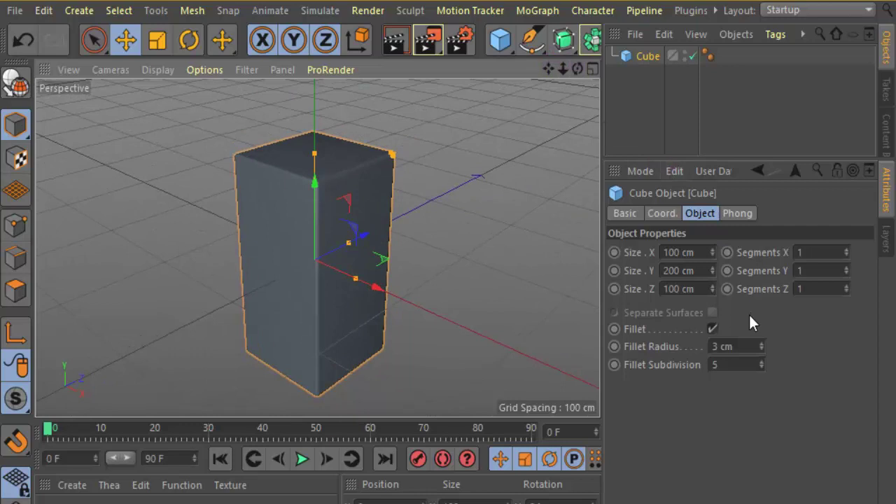
Step: Add a MoGraph Cloner, nest the Cube under it, and open the Cloner's Mode options
left_click(551, 10)
mouse_move(553, 38)
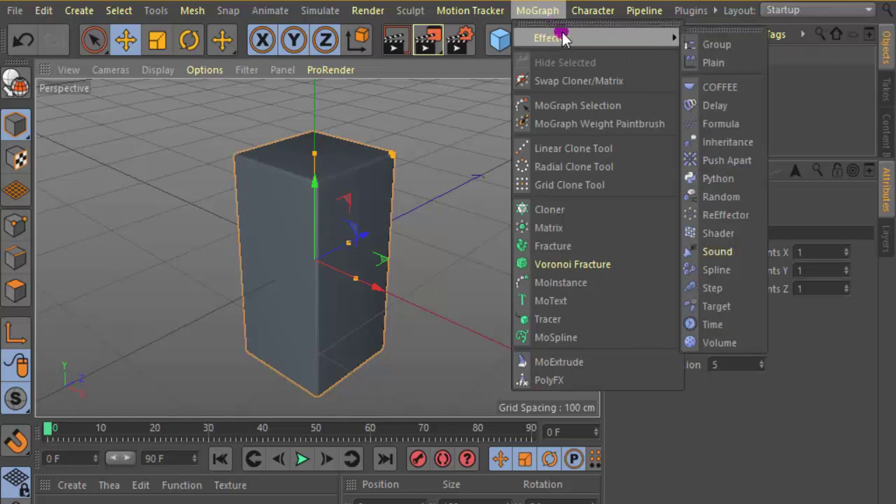
left_click(556, 209)
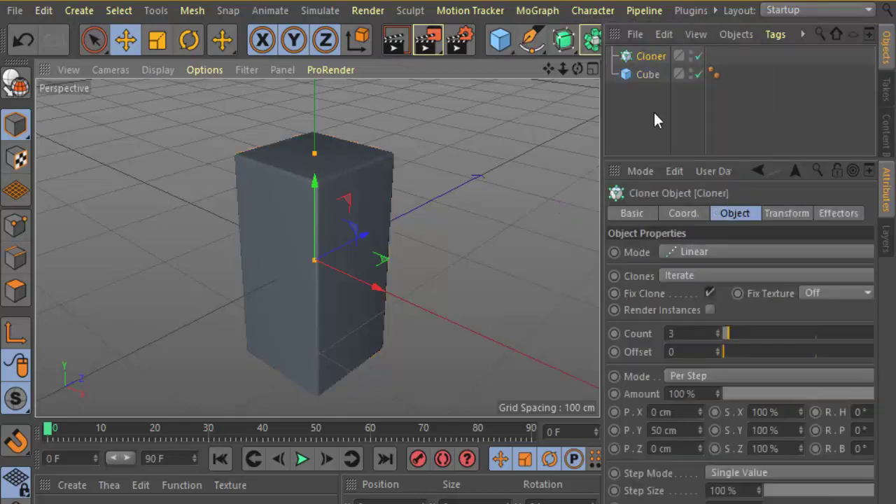
left_click_drag(647, 74, 651, 56)
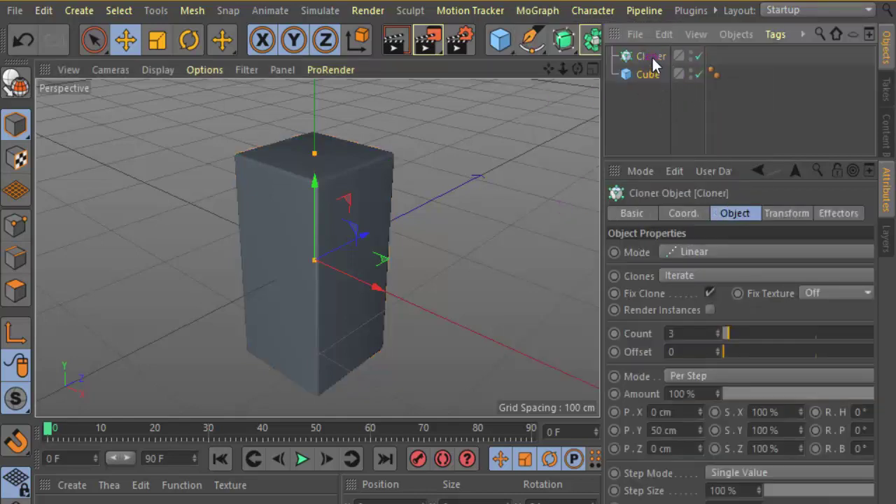
left_click_drag(563, 68, 556, 70)
left_click(639, 56)
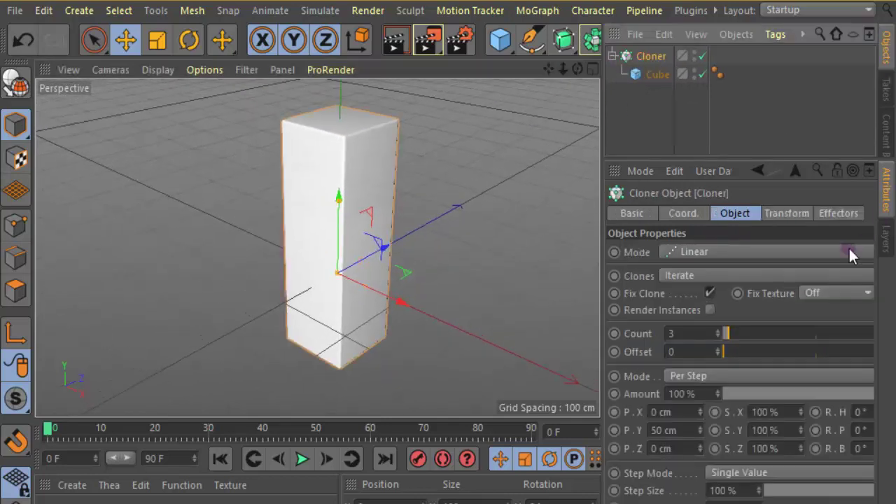
left_click(722, 252)
Step: Switch the Cloner to Grid Array with a count of 25 × 1 × 30
left_click(703, 326)
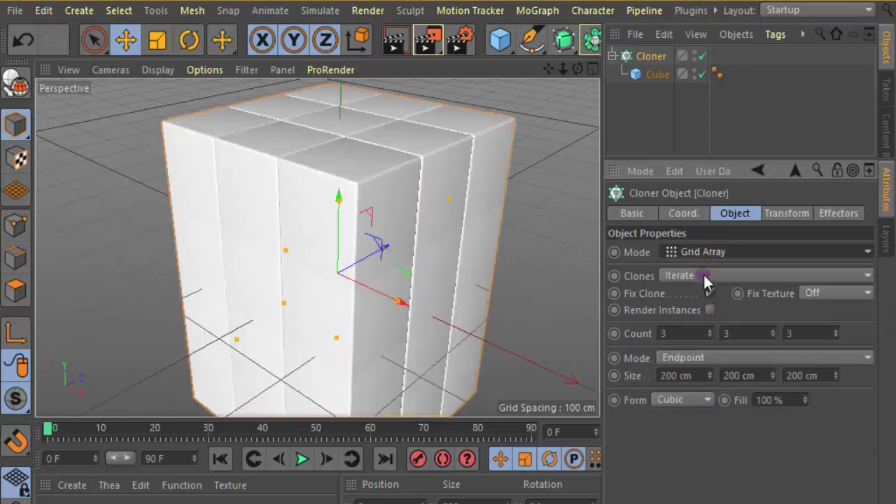
left_click_drag(691, 171, 680, 138)
mouse_move(439, 284)
left_mouse_down("alt")
mouse_move(425, 286)
mouse_move(529, 111)
mouse_move(539, 71)
left_mouse_up("alt")
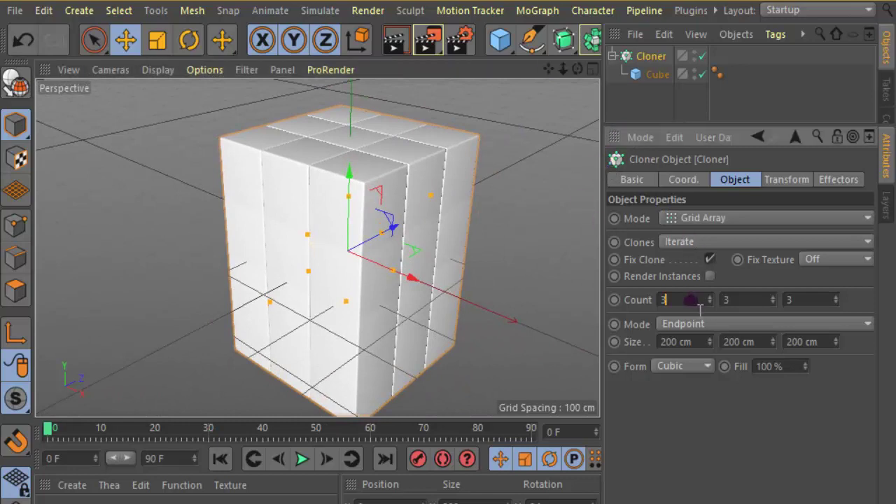
left_click(672, 300)
type("25")
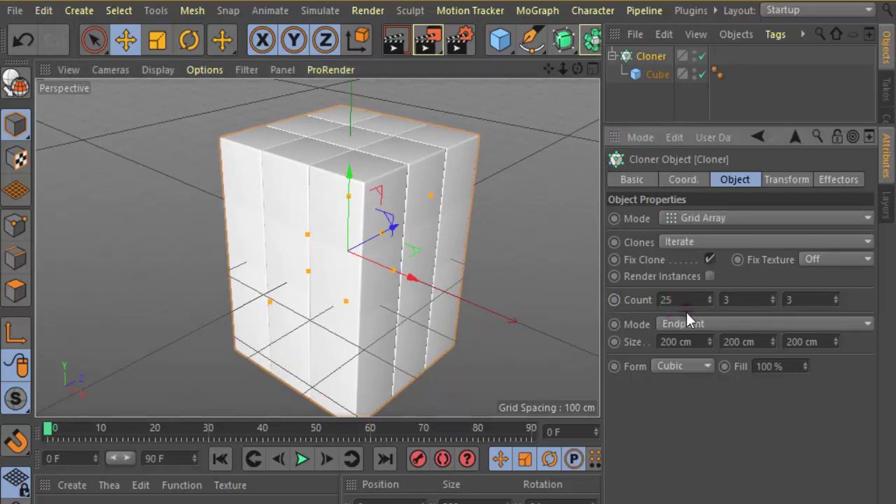
key("Tab")
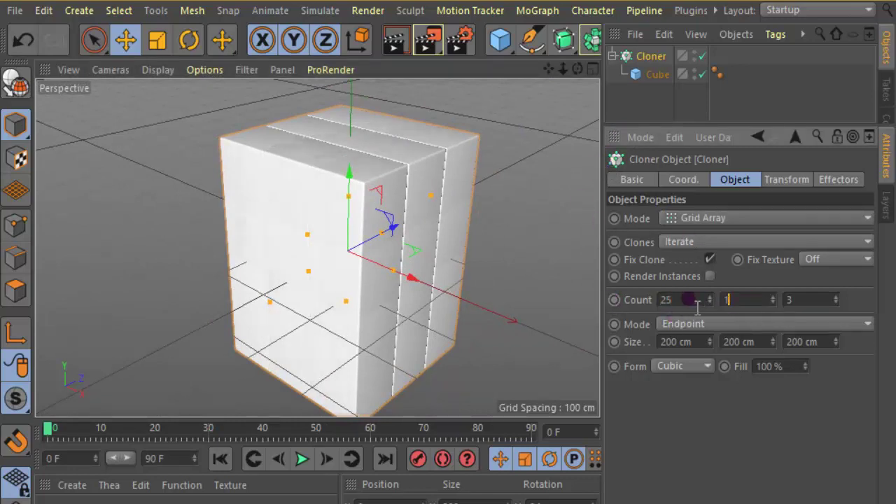
key("Tab")
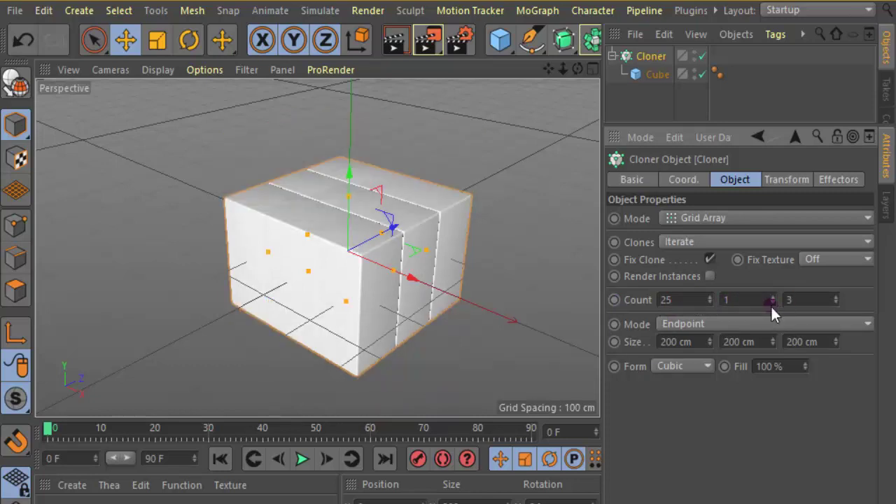
type("30")
key("Return")
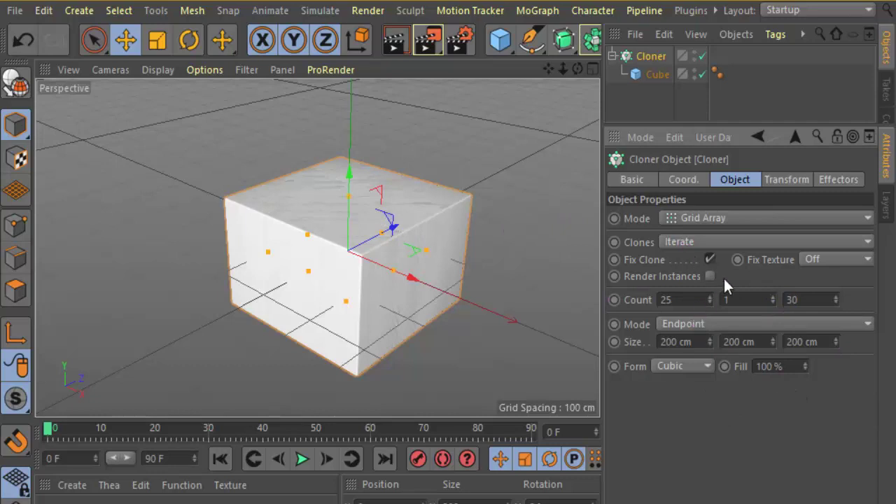
Step: Stretch the Cloner grid's Size X out to 2373.763 cm
left_click(685, 342)
left_click_drag(704, 344, 652, 342)
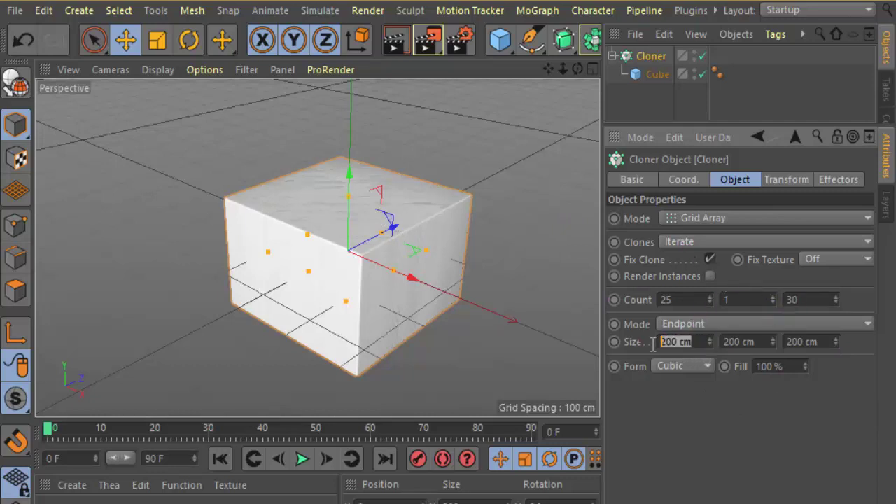
left_click_drag(707, 342, 496, 352)
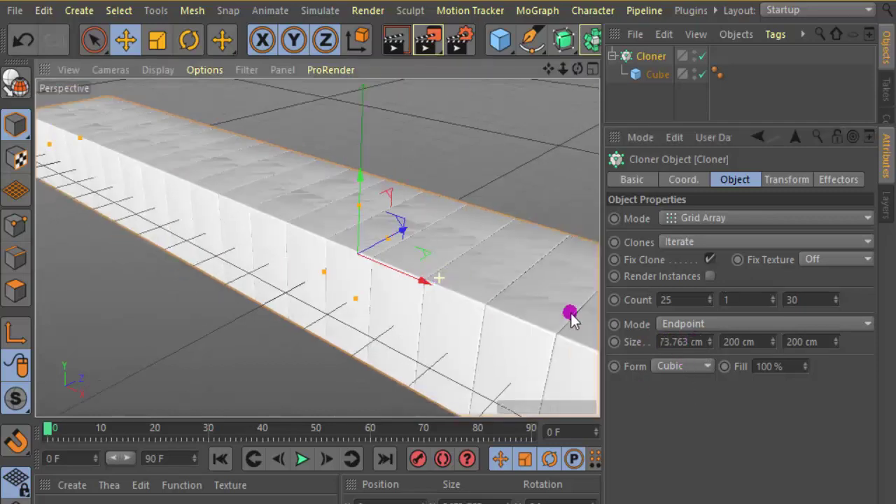
left_click_drag(684, 343, 641, 353)
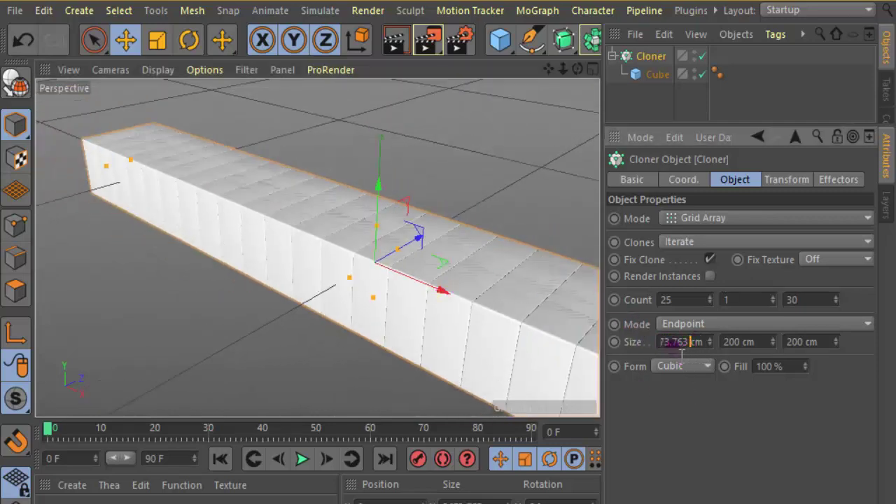
left_click(665, 343)
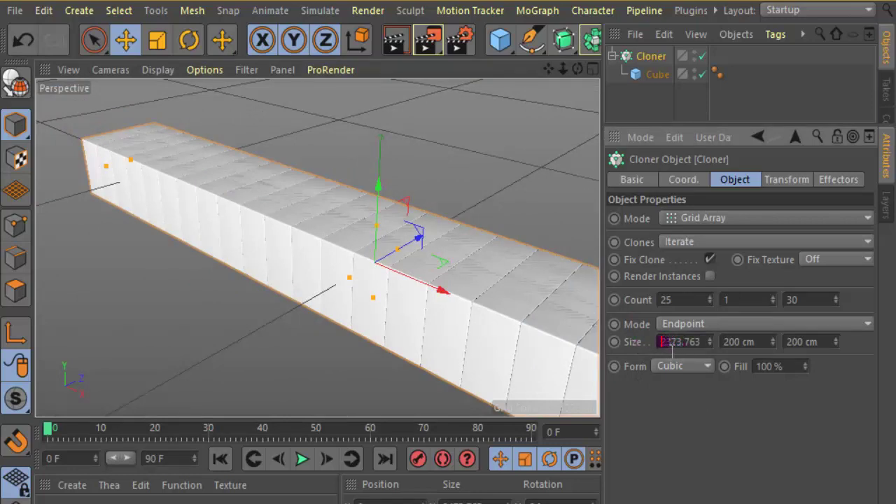
left_click_drag(672, 348, 718, 352)
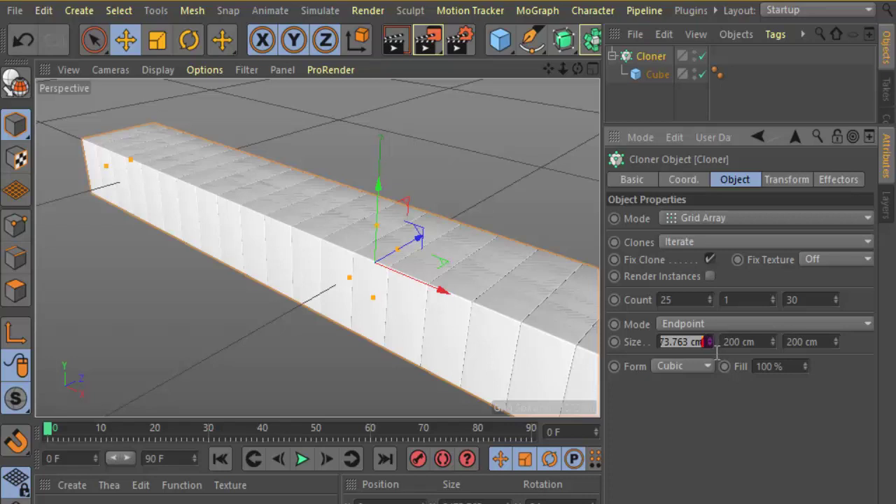
left_click_drag(662, 353, 705, 355)
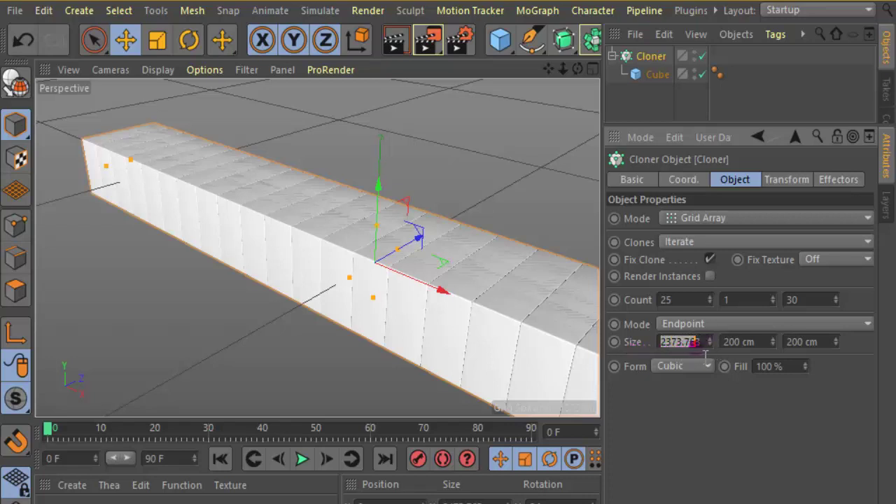
key("BackSpace")
key("Return")
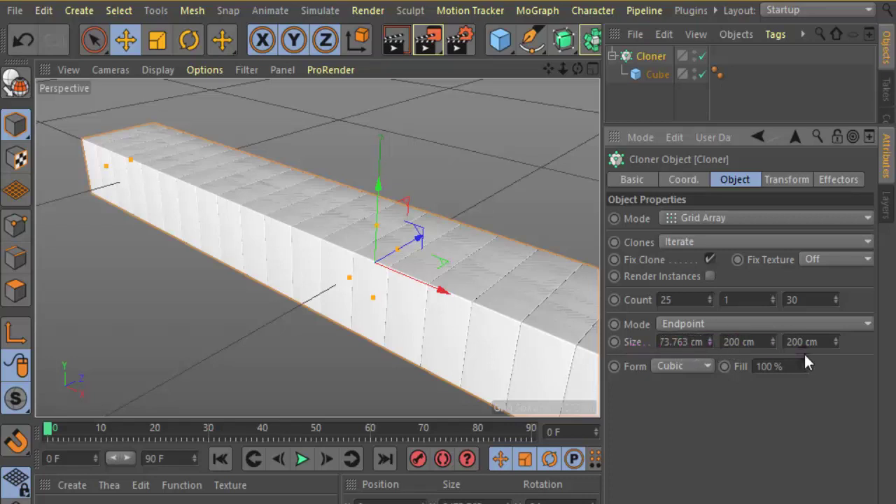
Step: Edit the grid's Size Z value so the tiles spread along Z
double_click(800, 343)
double_click(801, 341)
type("11.647")
key("Return")
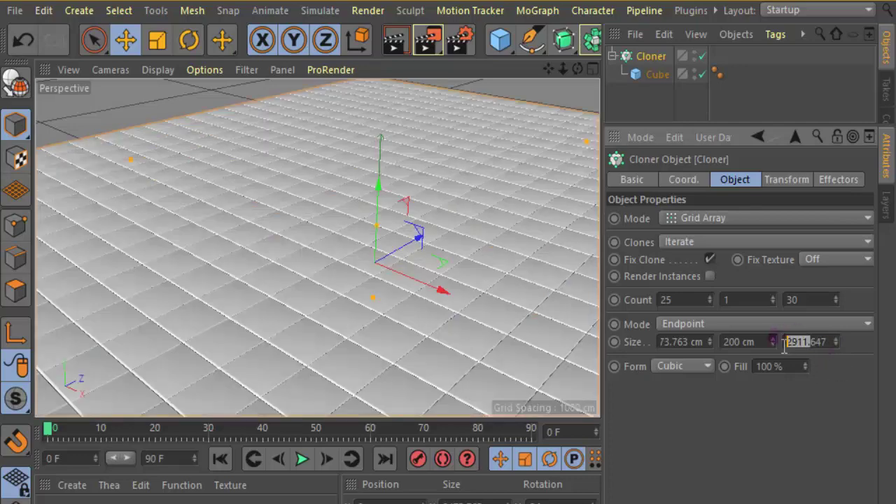
Step: Set the Cloner grid's Size Z to 2911.647 cm
type("29")
left_click_drag(607, 199, 565, 198)
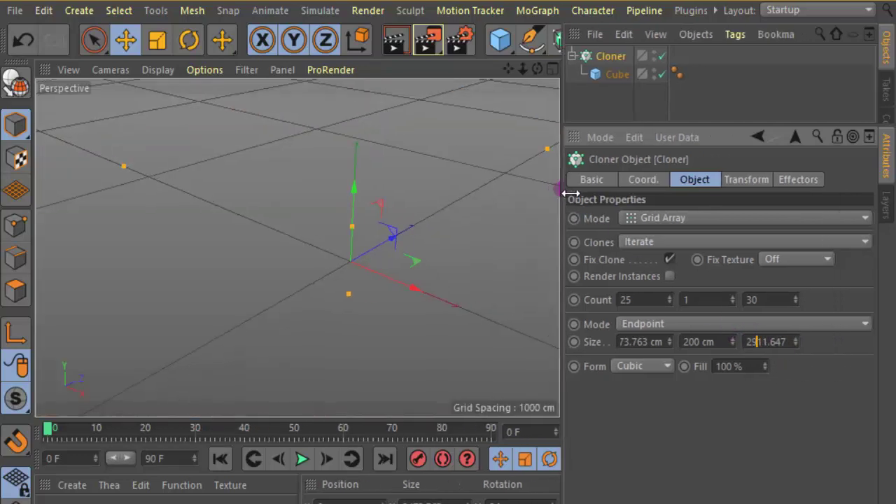
mouse_move(789, 342)
left_mouse_down()
mouse_move(747, 342)
mouse_move(763, 341)
left_mouse_up()
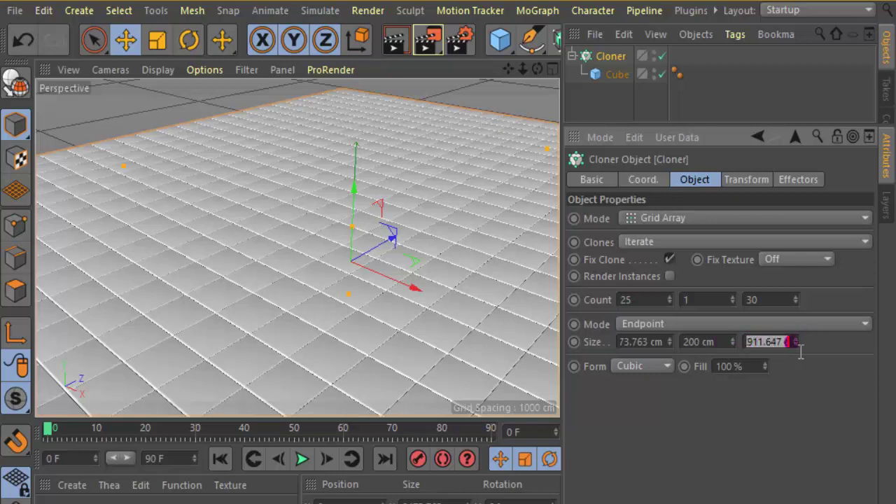
left_click(750, 350)
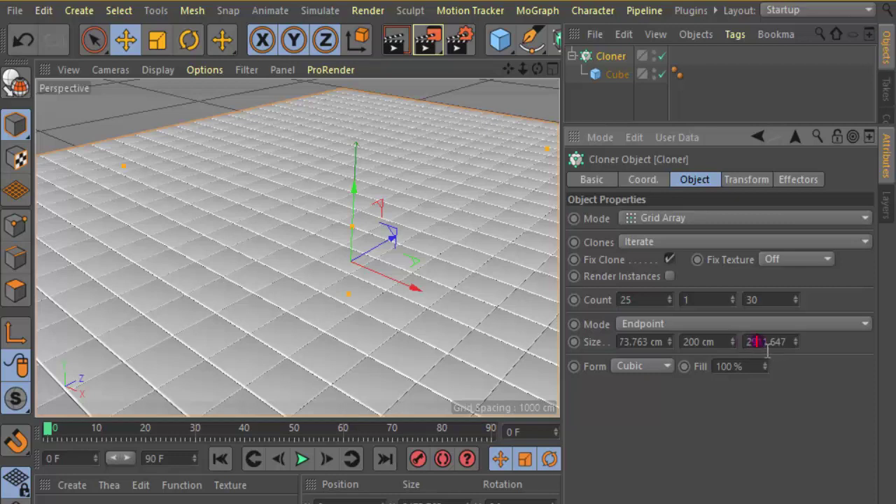
key("Delete")
key("Delete")
mouse_move(750, 353)
left_mouse_down()
mouse_move(807, 353)
mouse_move(763, 351)
left_mouse_up()
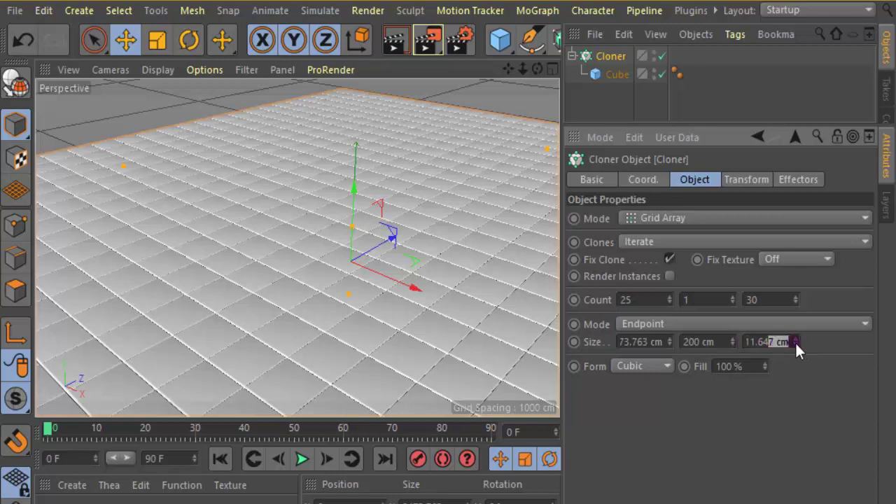
type("2911.647")
left_click(761, 346)
Step: Set the grid's Size Y to 0 cm to flatten the clones into one layer
double_click(727, 345)
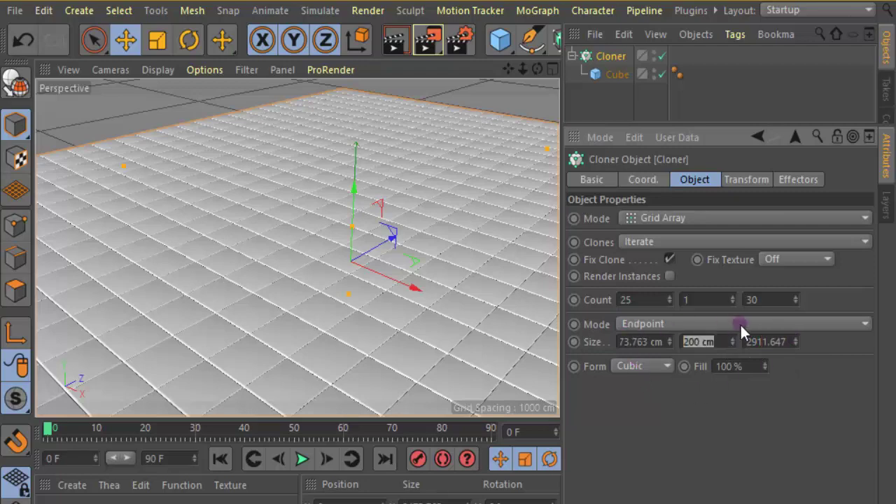
type("0")
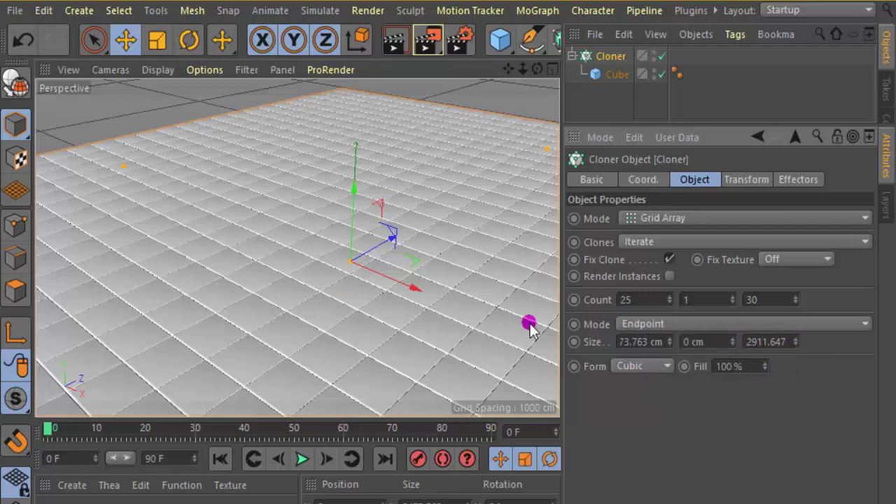
scroll(326, 245, "down", 2)
scroll(327, 245, "down", 1)
scroll(329, 245, "down", 2)
scroll(330, 248, "up", 2)
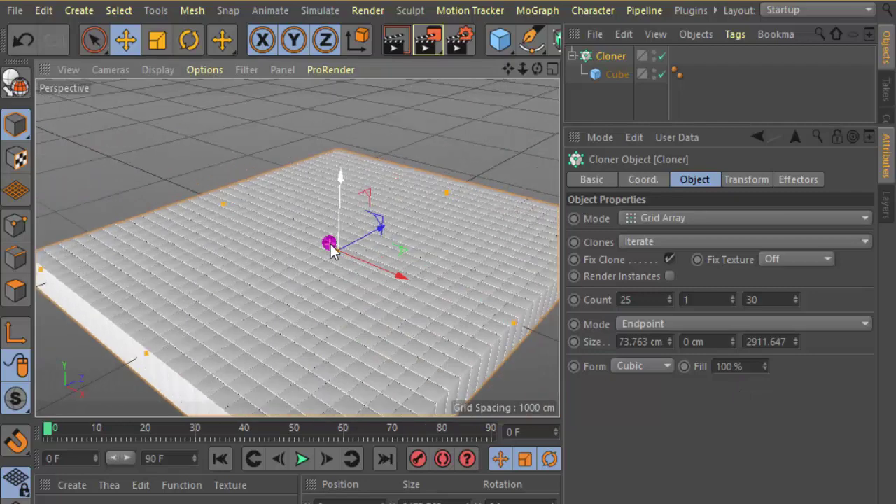
scroll(331, 248, "up", 3)
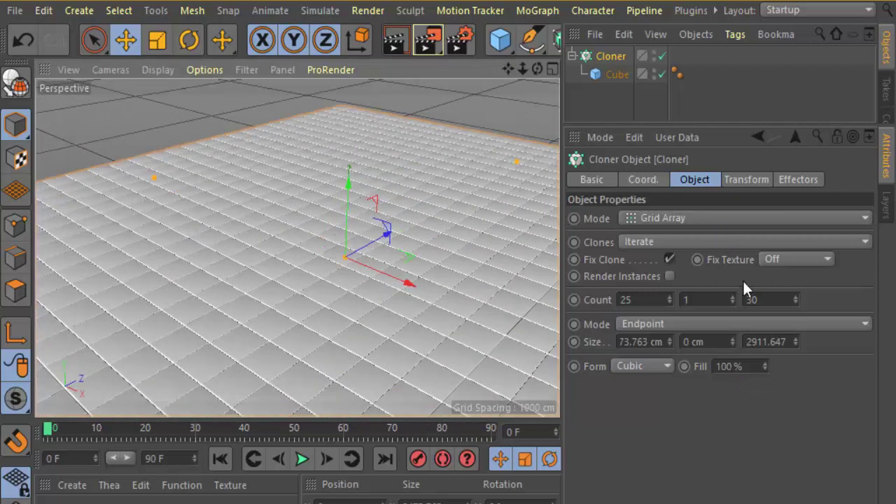
key("Return")
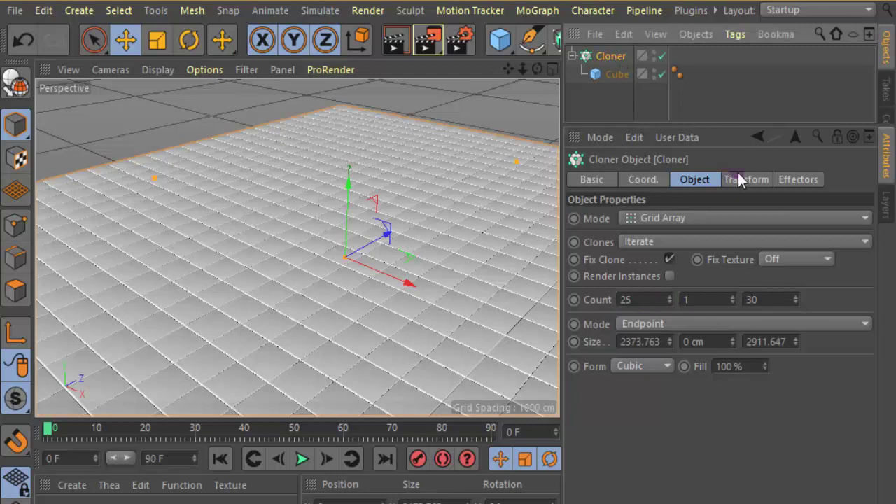
Step: Add a Random effector to the Cloner and view its strength and mode settings
left_click(790, 181)
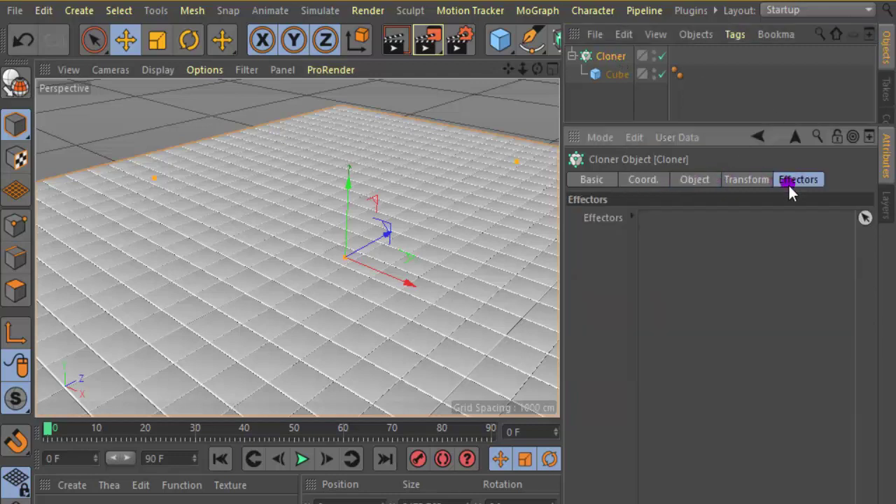
left_click(537, 10)
mouse_move(574, 38)
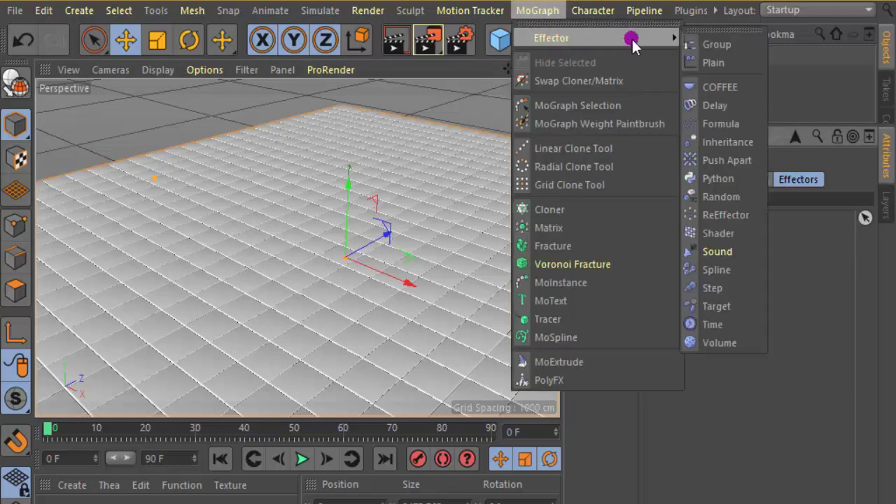
left_click(734, 196)
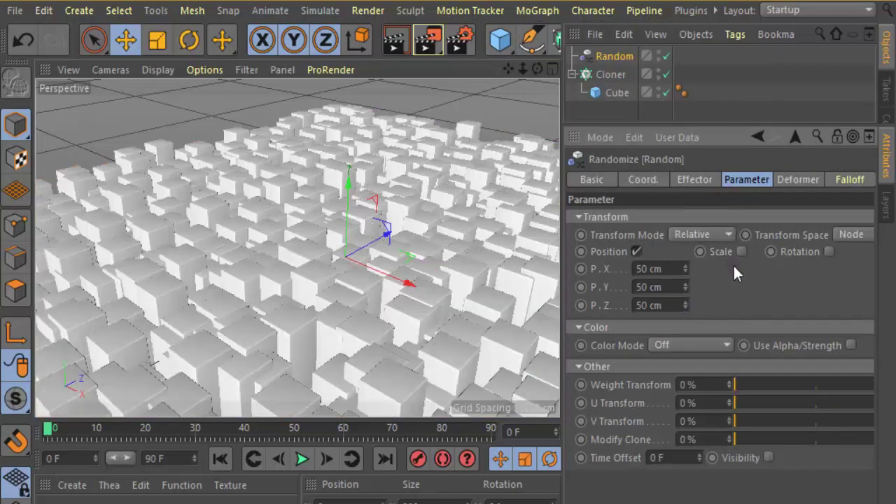
left_click(700, 180)
Step: Check that Random appears in the Cloner's Effectors list, toggling it off and back on
left_click(599, 75)
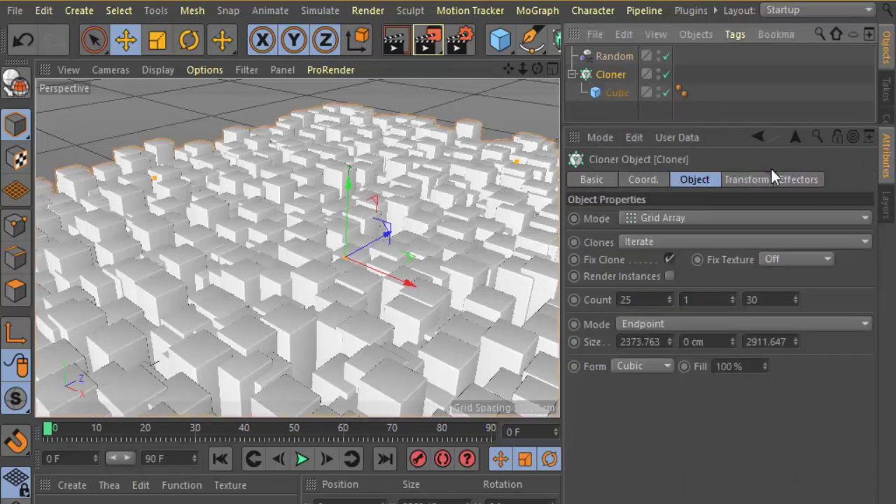
left_click(796, 181)
left_click(703, 225)
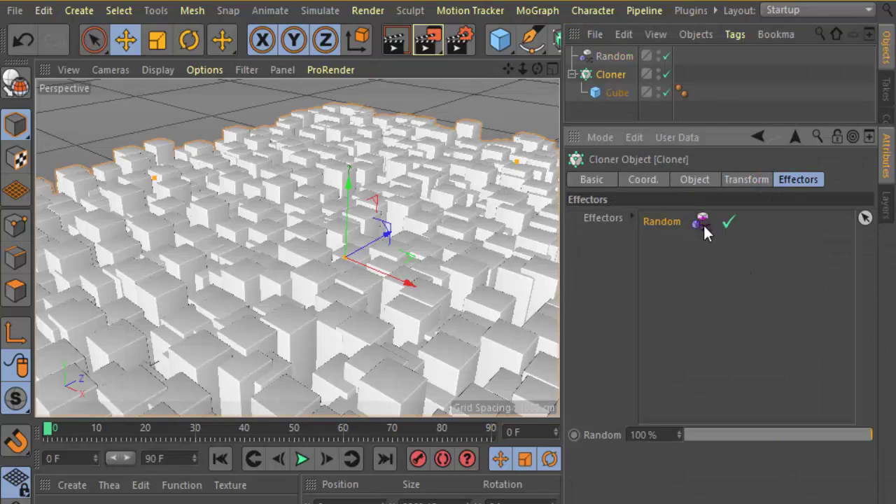
left_click(728, 222)
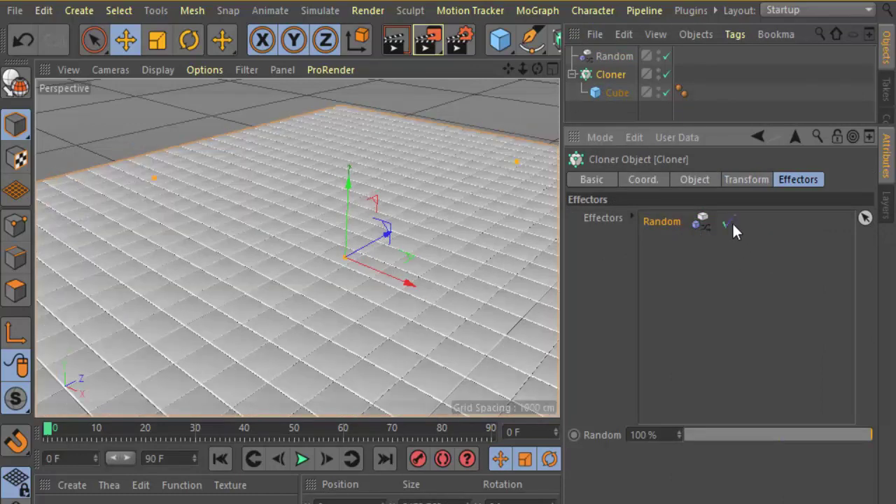
left_click(730, 223)
left_click(610, 57)
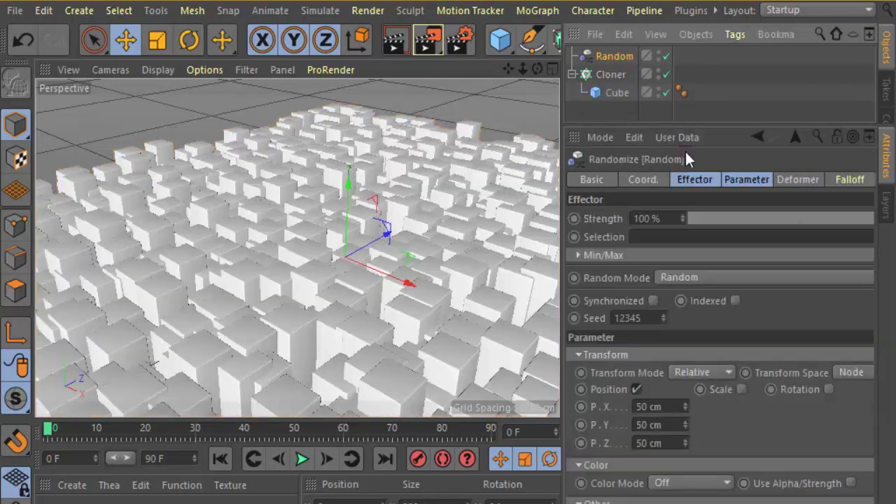
Step: Give the Random effector 125% strength, Noise random mode and 25% animation speed
left_click_drag(693, 136, 693, 124)
scroll(448, 208, "up", 1)
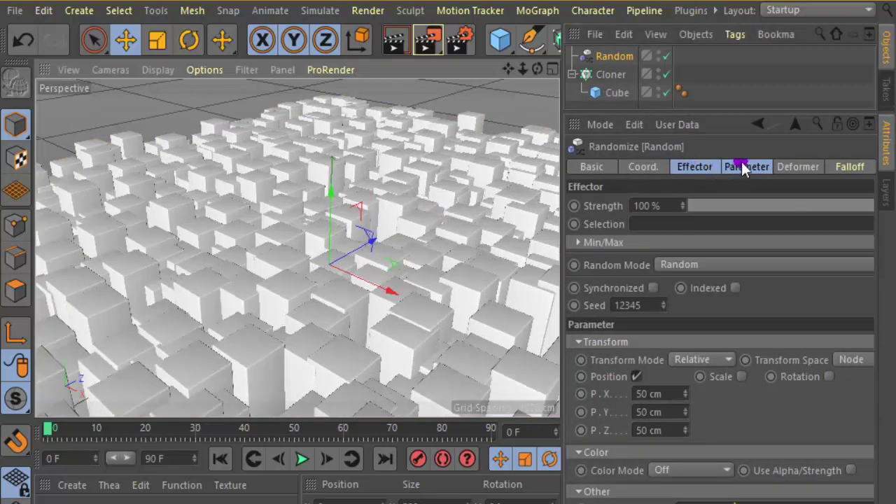
left_click(693, 167)
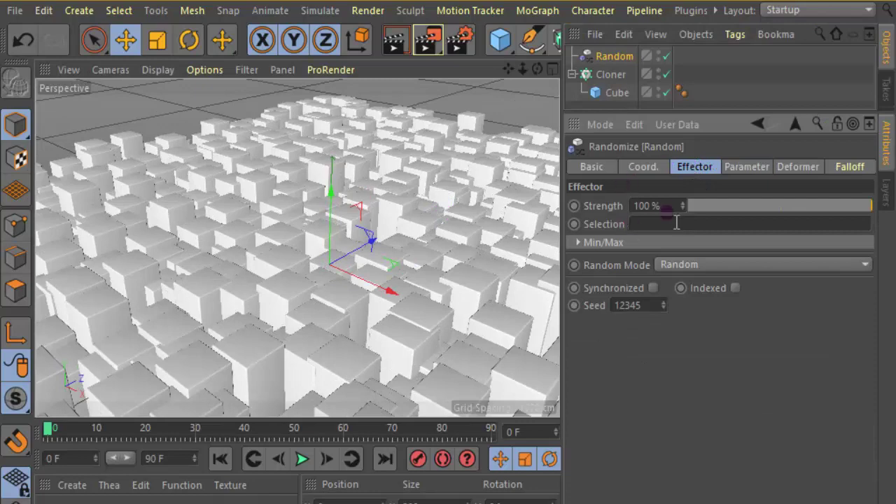
double_click(648, 206)
type("125")
key("Return")
left_click(701, 259)
left_click(691, 319)
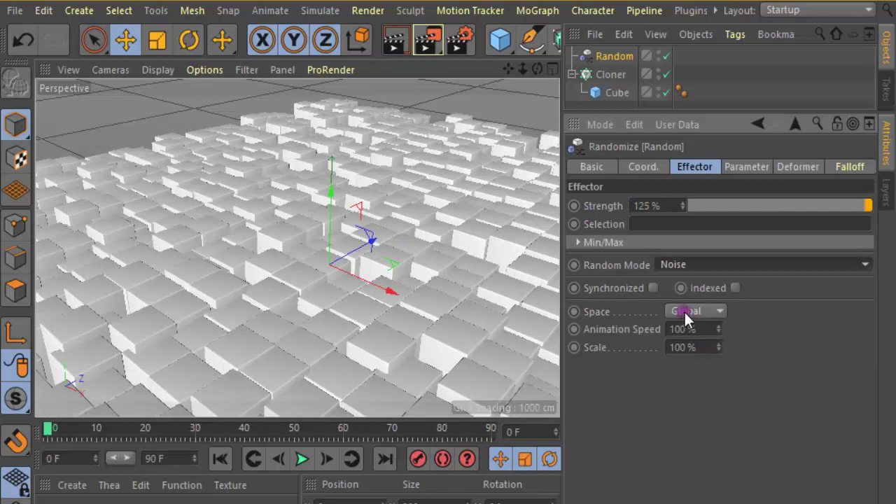
double_click(683, 329)
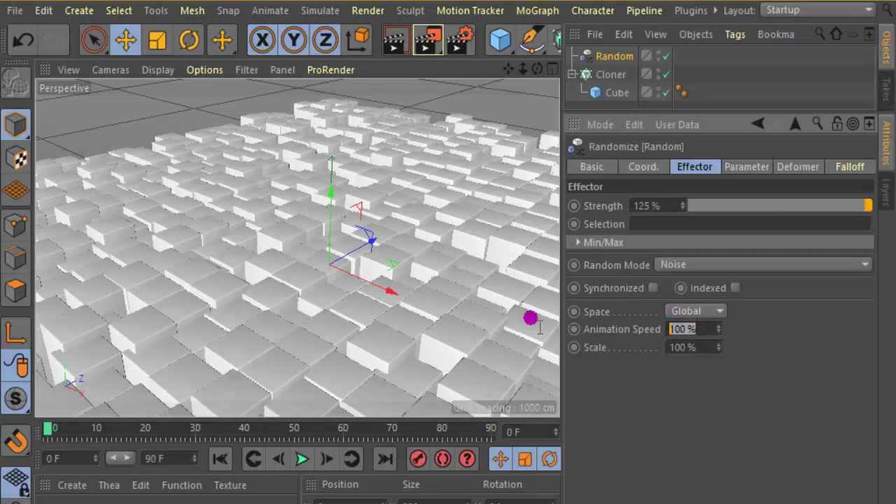
type("25")
left_click(531, 319)
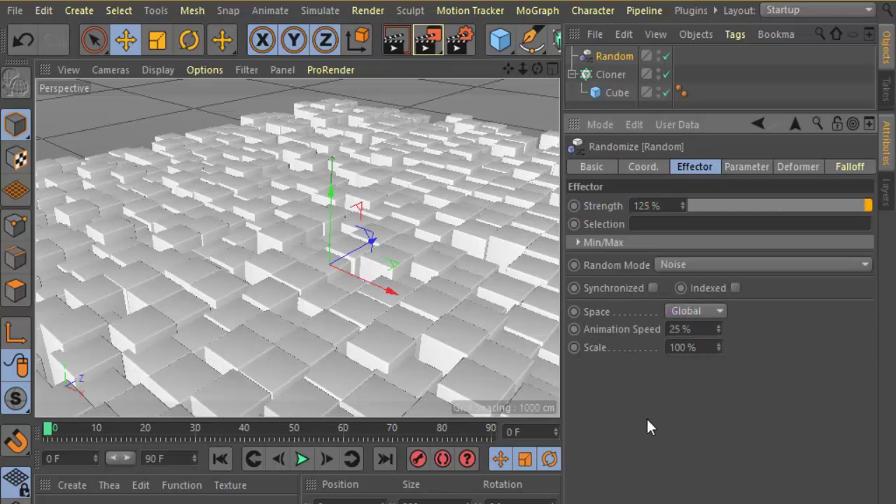
left_click(755, 168)
Step: Zero the Random effector's P.X and P.Z offsets, then reselect the Cloner
double_click(652, 256)
type("0")
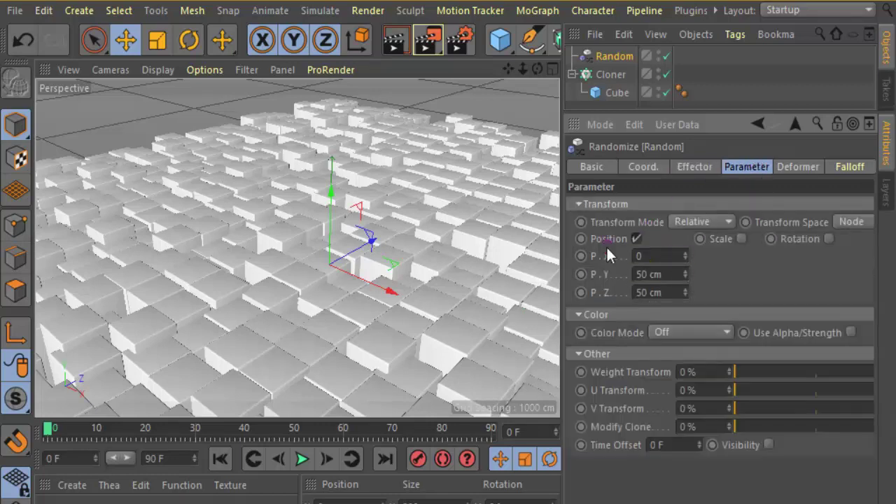
double_click(652, 293)
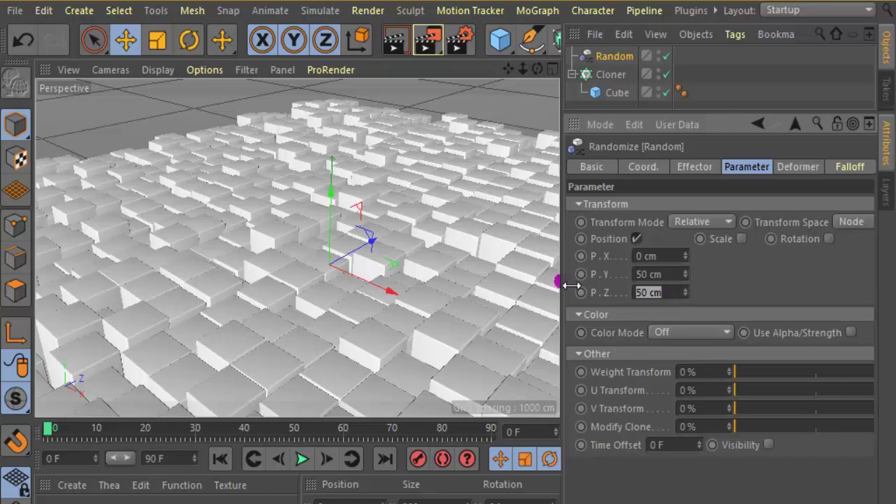
type("0")
key("Return")
scroll(327, 254, "up", 2)
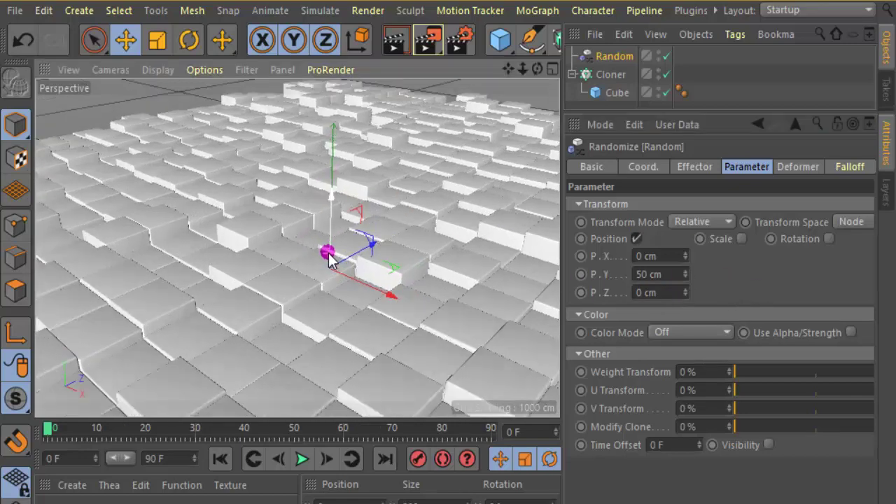
scroll(333, 258, "up", 3)
scroll(341, 263, "up", 3)
scroll(340, 261, "down", 2)
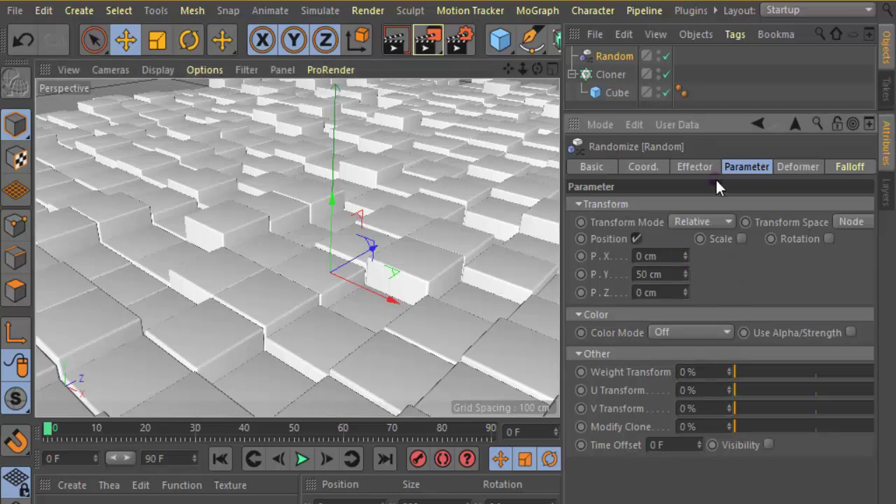
left_click_drag(726, 124, 726, 232)
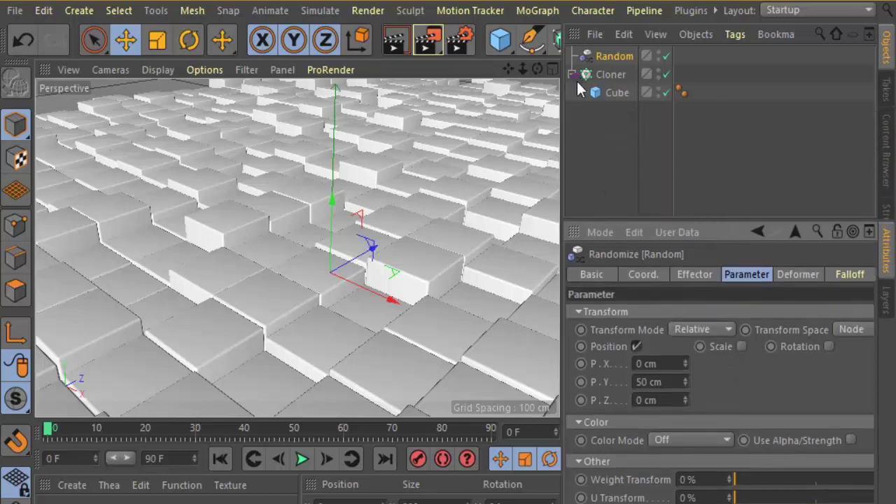
left_click(606, 75)
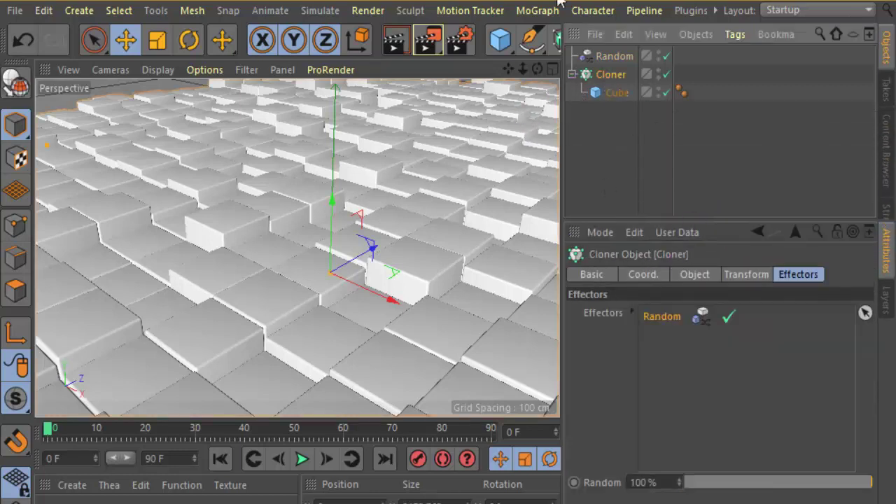
Step: Add a Plain effector and set its P.Y position offset to 50 cm
left_click(539, 11)
mouse_move(552, 38)
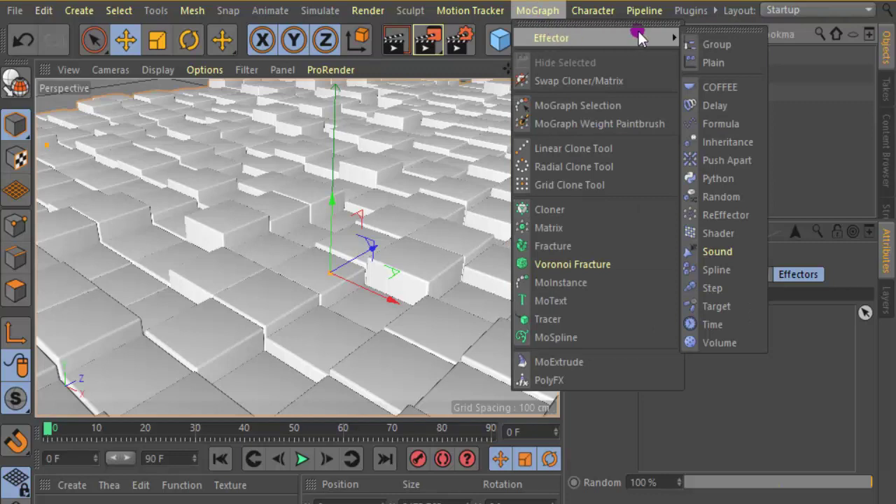
left_click(714, 62)
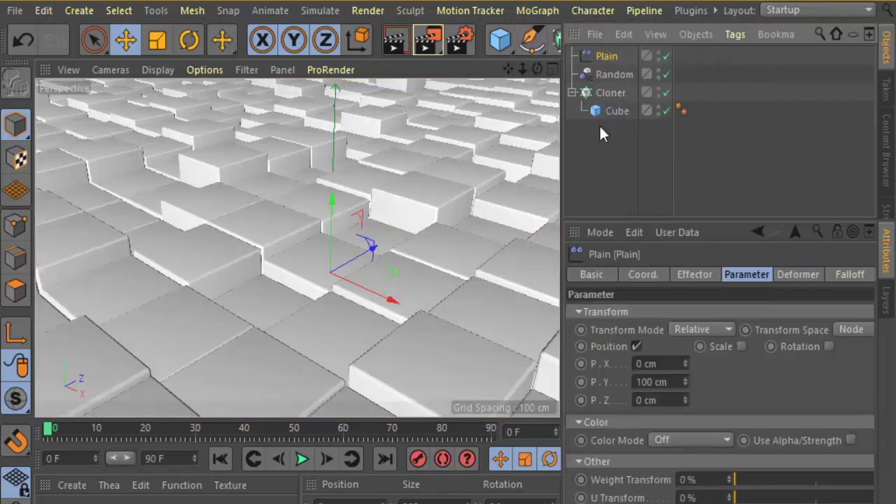
left_click_drag(715, 223, 717, 135)
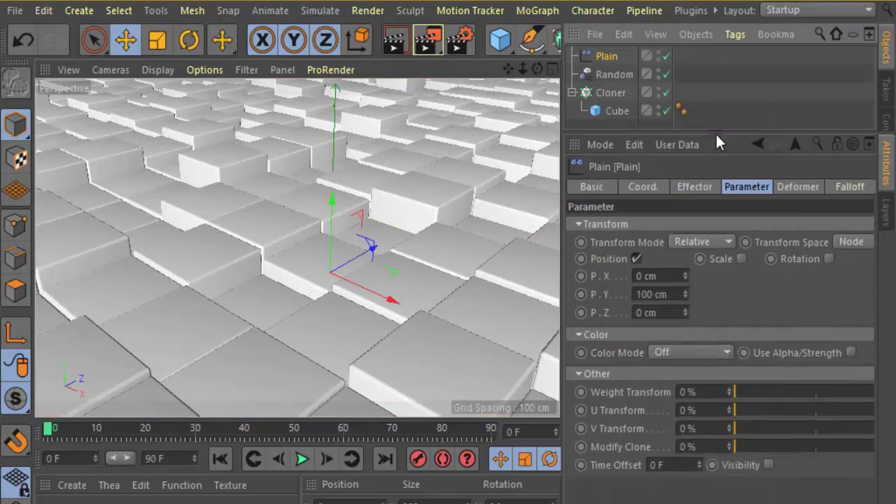
left_click(748, 188)
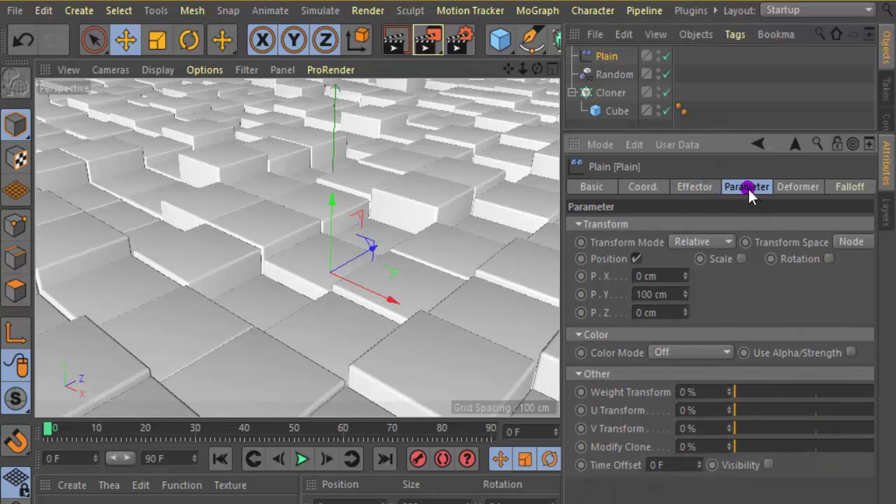
left_click(665, 294)
type("50")
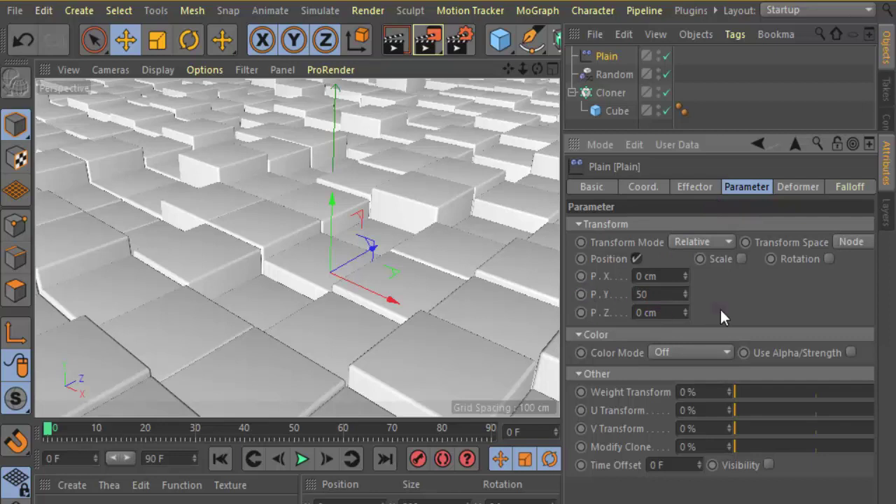
key("Return")
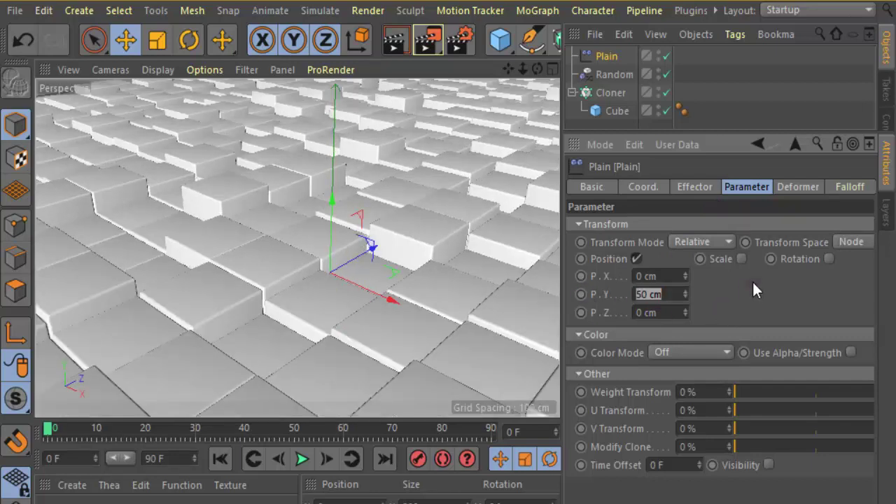
left_click(520, 281)
left_click(850, 186)
Step: Set the Plain effector's falloff Shape to Box and size its X to 21.691 cm
left_click(672, 225)
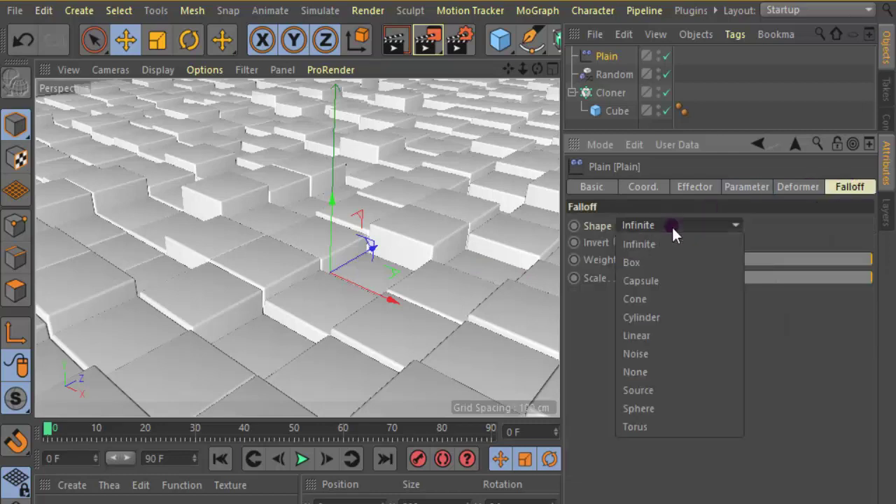
left_click(637, 262)
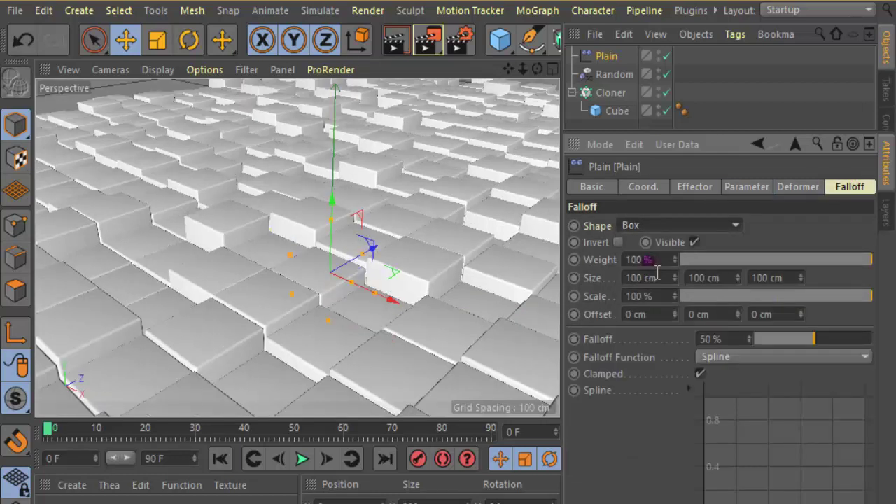
left_click_drag(565, 280, 494, 280)
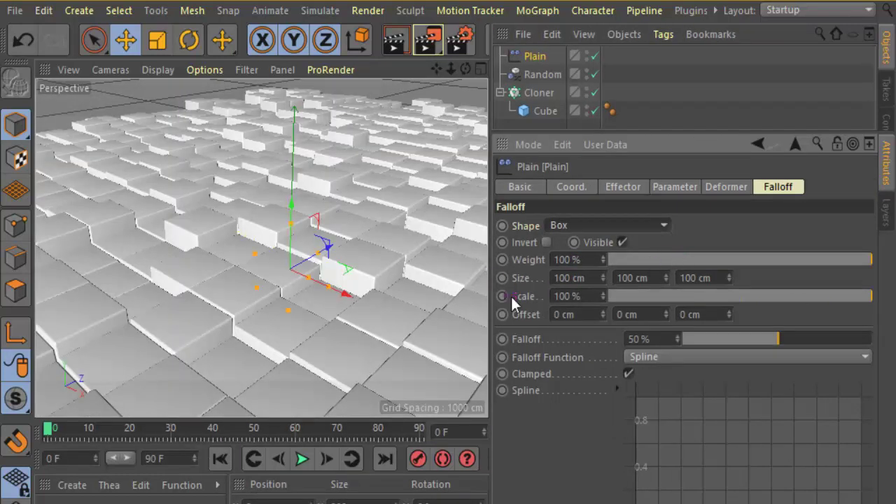
left_click(585, 278)
left_click_drag(594, 278, 521, 283)
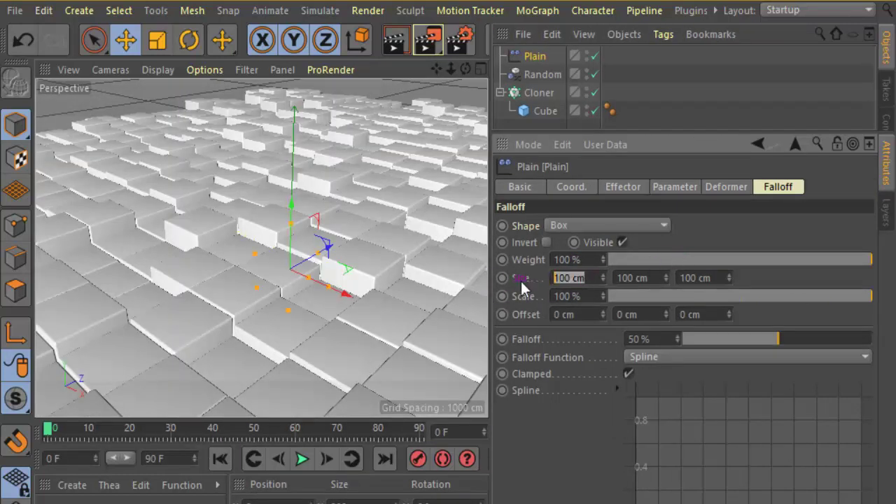
type("21.691")
key("Return")
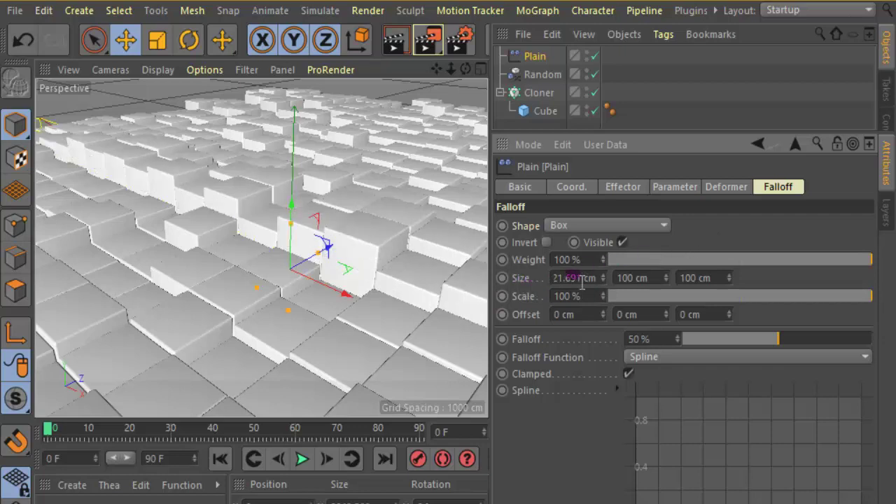
double_click(581, 280)
type("14.691")
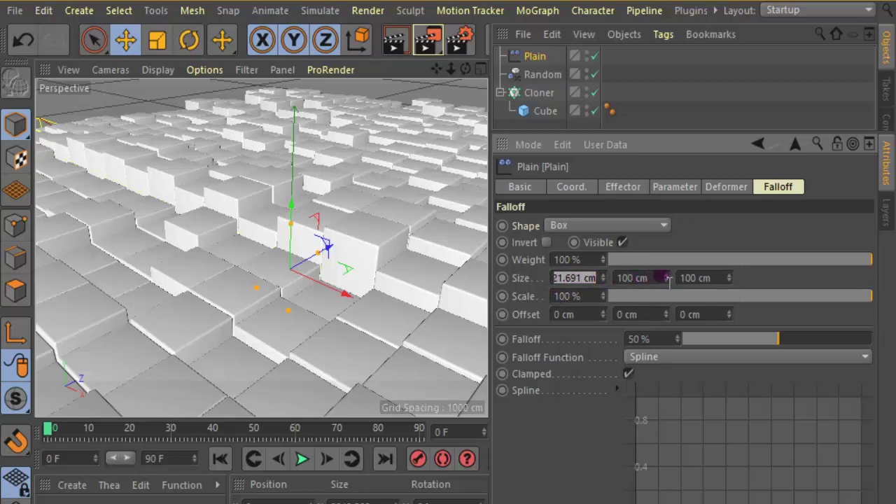
Step: Set the falloff box's Y size to 30.999 cm and Z size to 226.822 cm
double_click(640, 278)
type("30.999")
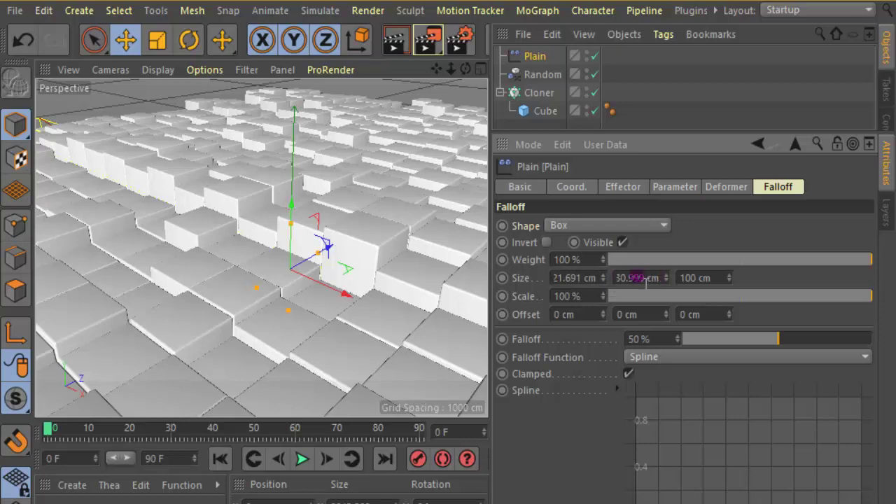
key("Return")
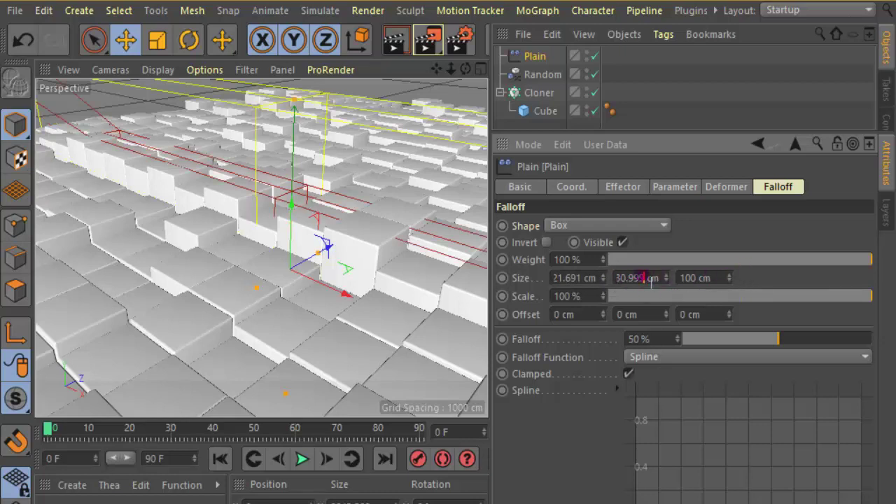
left_click(644, 278)
left_click(622, 278)
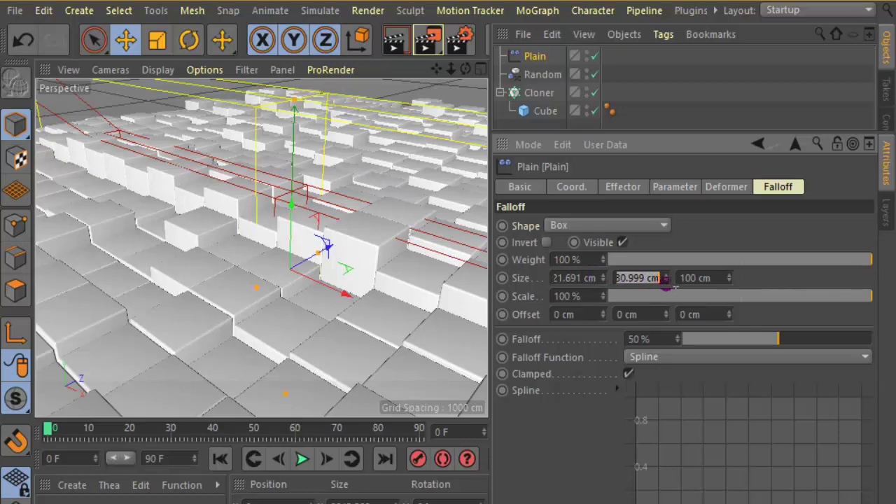
left_click(618, 278)
left_click_drag(617, 278, 706, 280)
type("26.823")
key("Return")
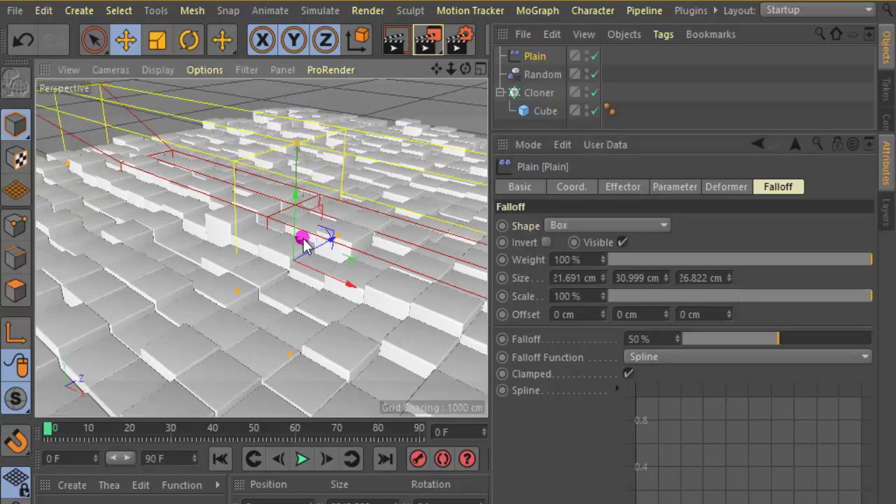
Step: Try a 50% falloff scale, then undo it back to 100%
left_click_drag(308, 242, 303, 240, "alt")
scroll(302, 240, "down", 3)
scroll(303, 239, "up", 3)
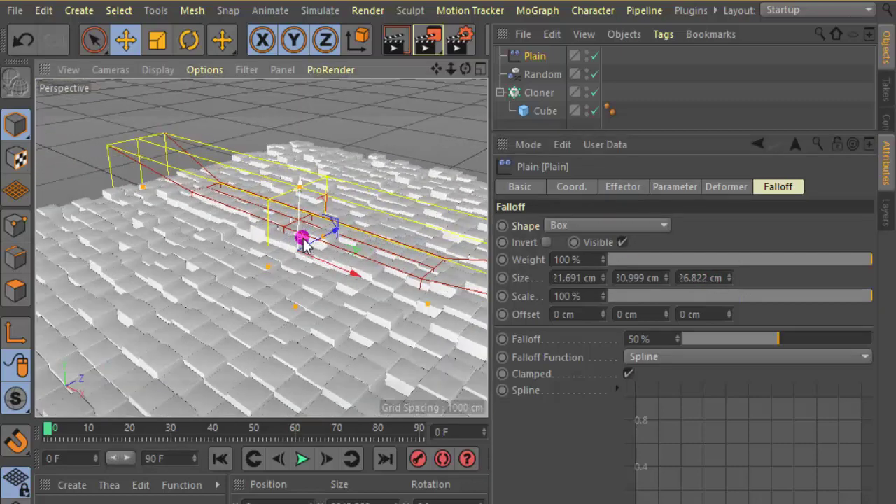
scroll(303, 239, "up", 2)
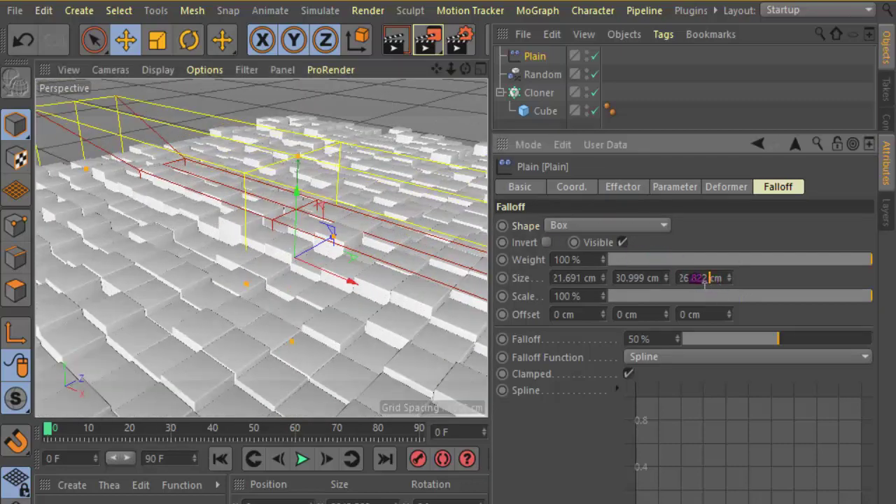
left_click(694, 294)
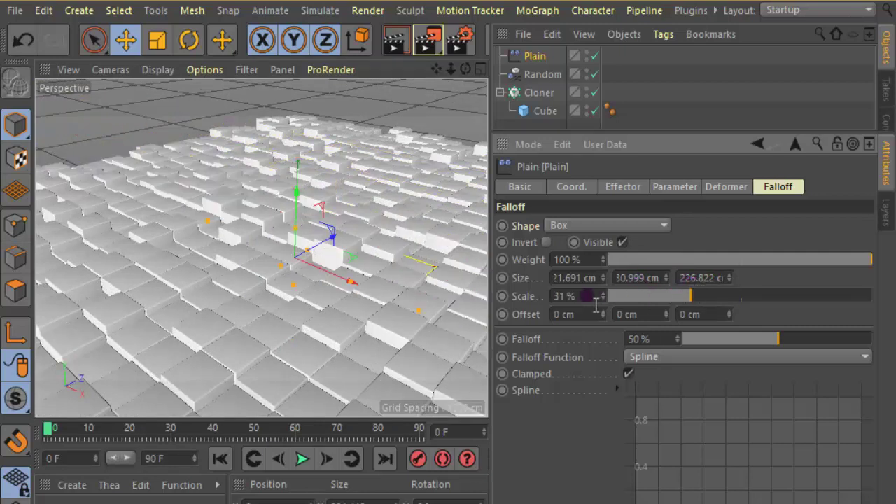
left_click_drag(595, 297, 494, 299)
key("Return")
key("ctrl+z")
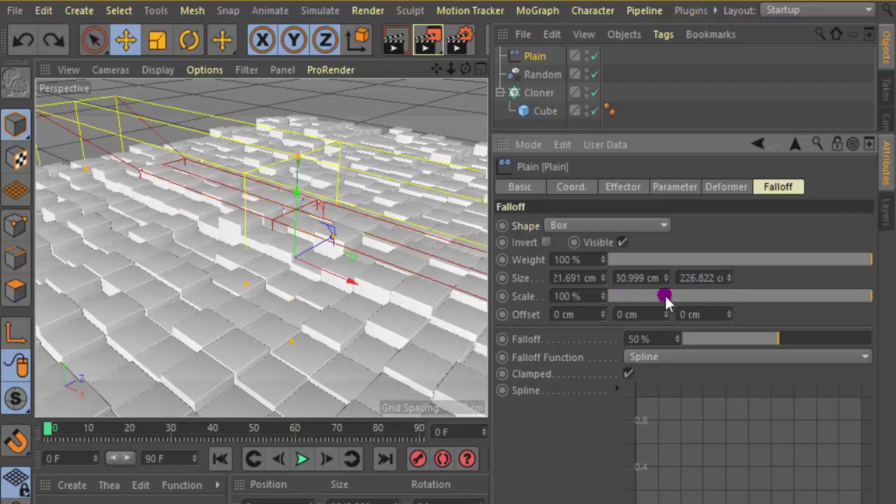
Step: Review the effector's strength and deformation settings and the Cloner's assigned effectors
left_click(630, 187)
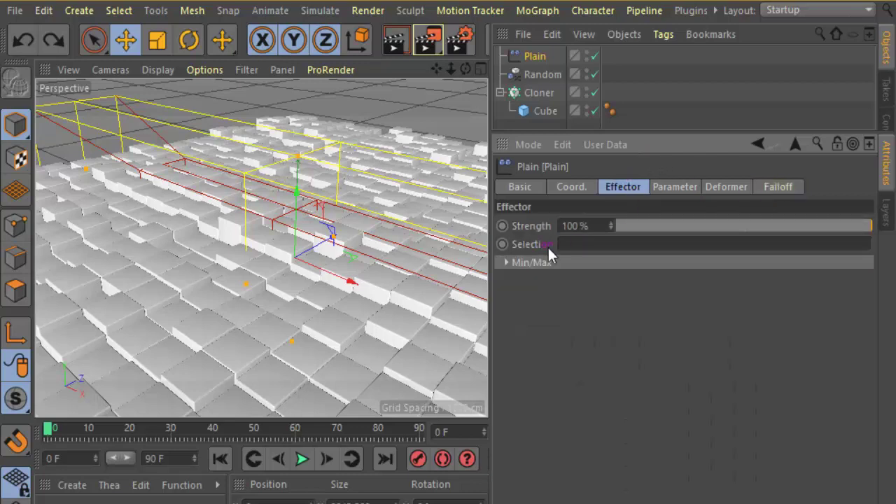
left_click(723, 187)
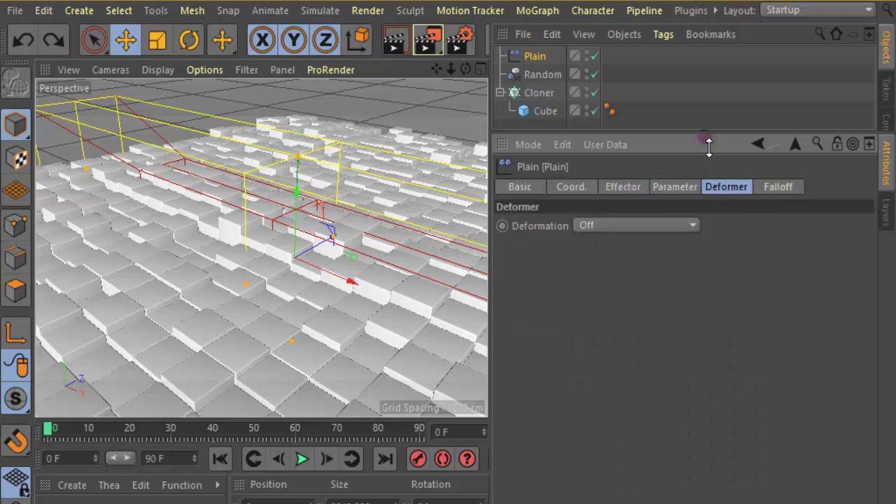
left_click_drag(709, 145, 699, 197)
left_click(556, 88)
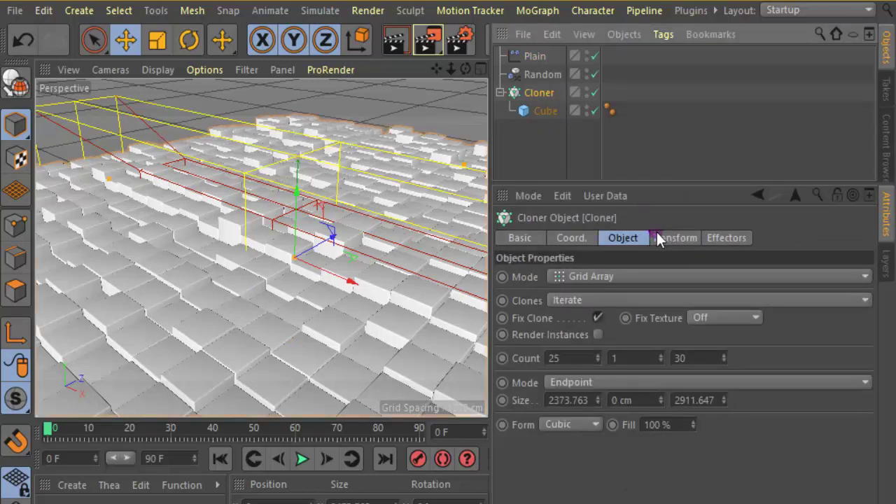
left_click(711, 238)
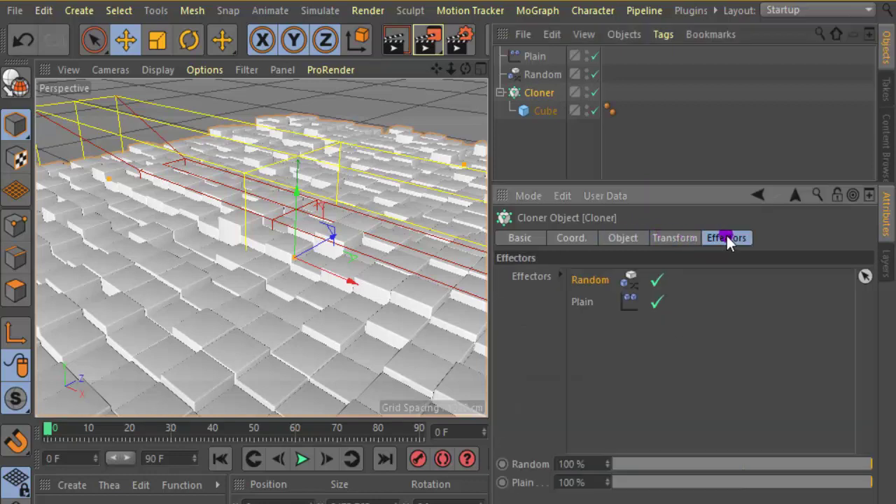
Step: Add a Delay effector and confirm it is assigned to the Cloner
left_click(538, 11)
mouse_move(551, 38)
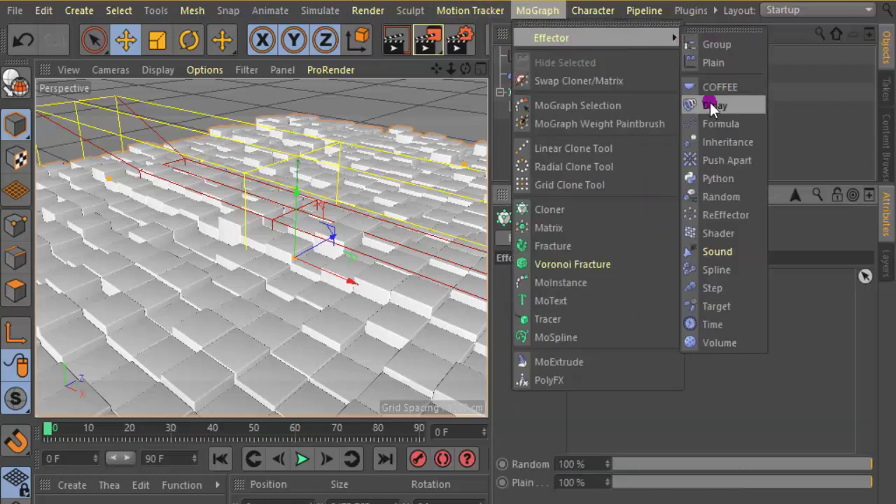
left_click(707, 102)
left_click(544, 112)
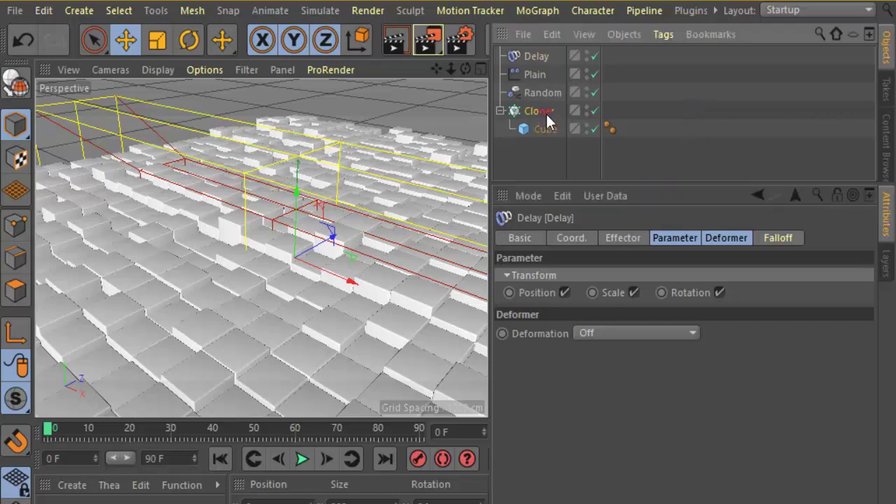
left_click(535, 56)
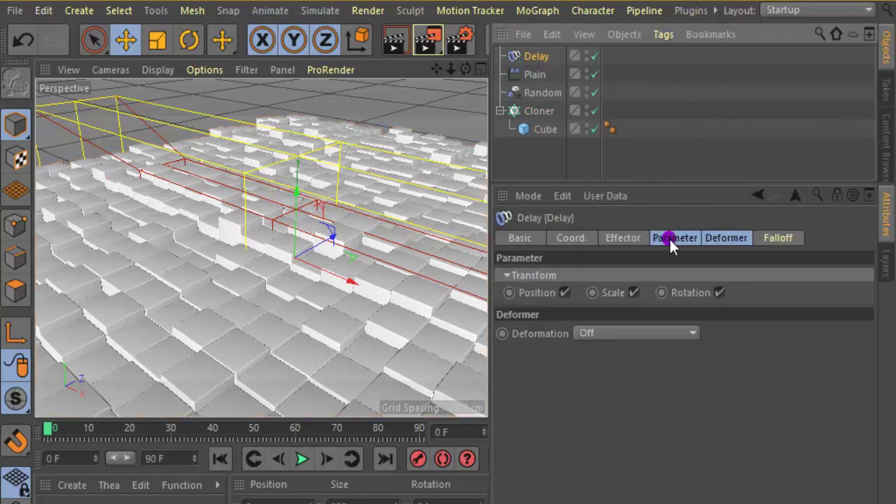
Step: Set the Delay effector to Spring mode at 60% strength
left_click(624, 238)
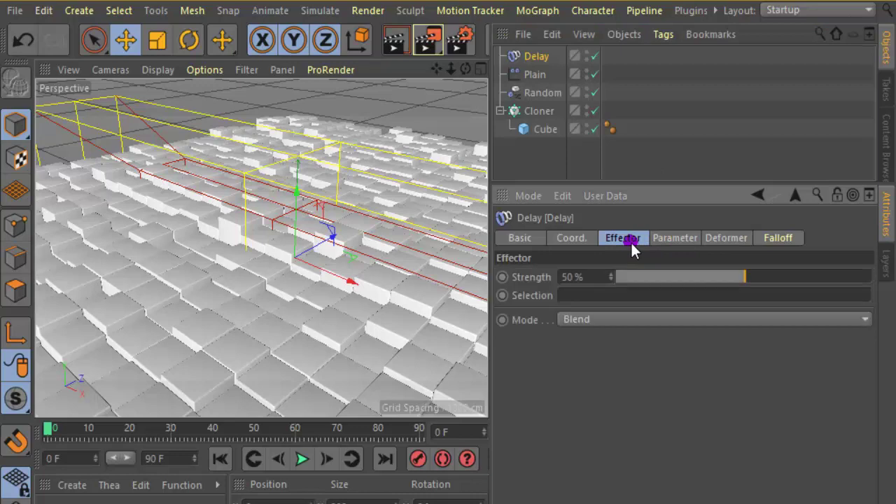
left_click(592, 320)
left_click(602, 356)
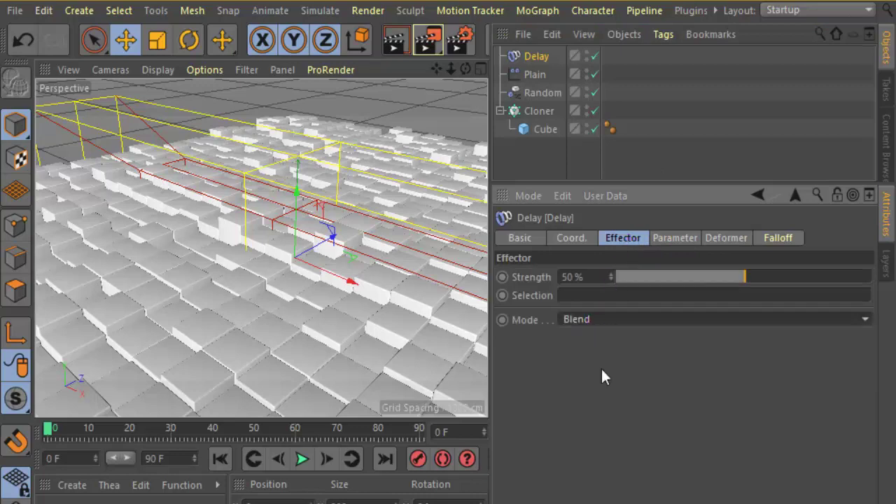
left_click(594, 280)
type("6")
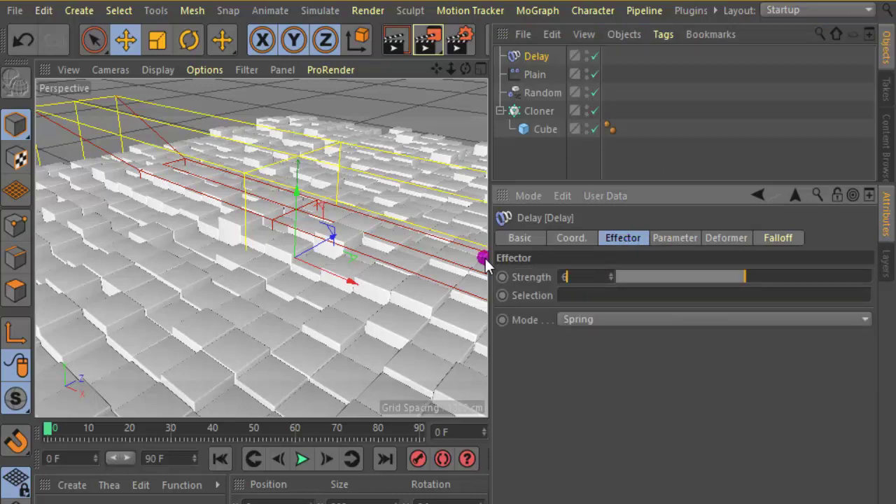
type("0")
key("Return")
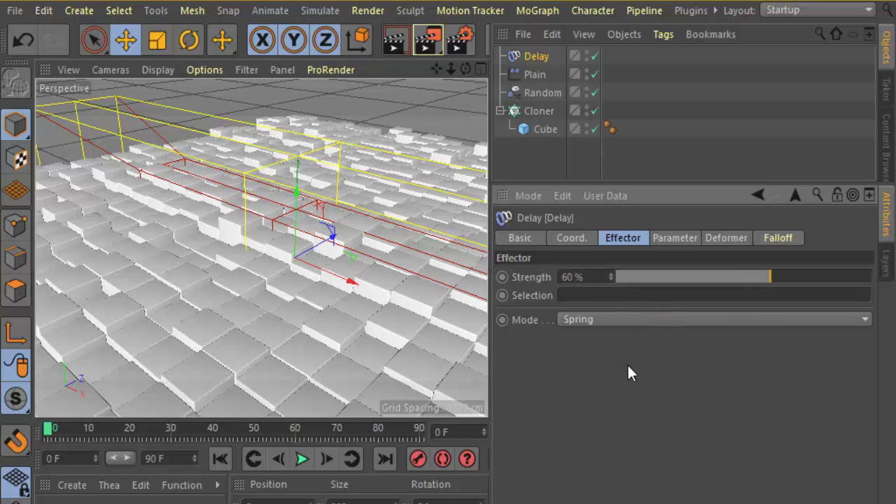
left_click_drag(231, 254, 320, 326, "alt")
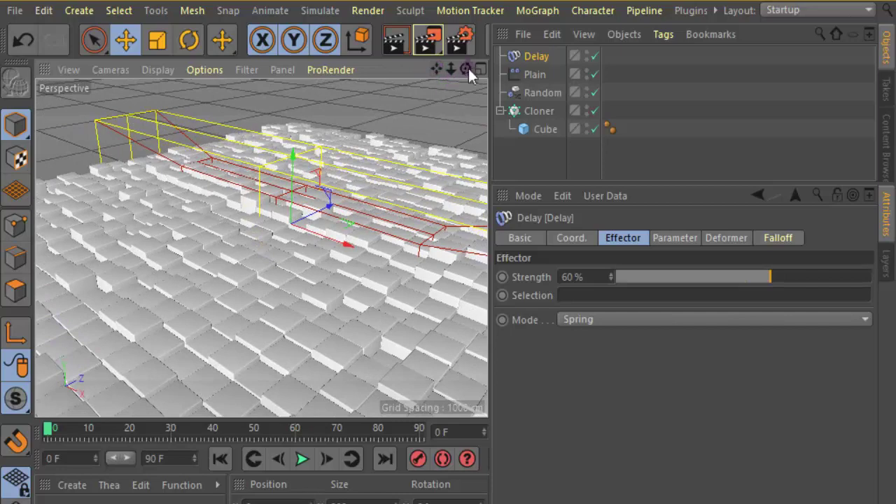
mouse_move(465, 69)
left_mouse_down()
mouse_move(465, 98)
mouse_move(466, 70)
left_mouse_up()
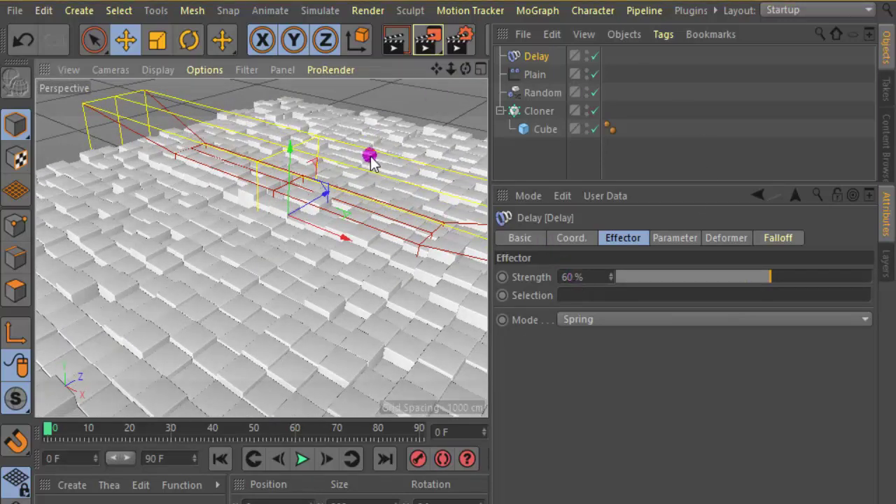
Step: Widen the 3D view over the cube field and play the animation from frame 0
left_click(535, 78)
left_click_drag(493, 158, 596, 163)
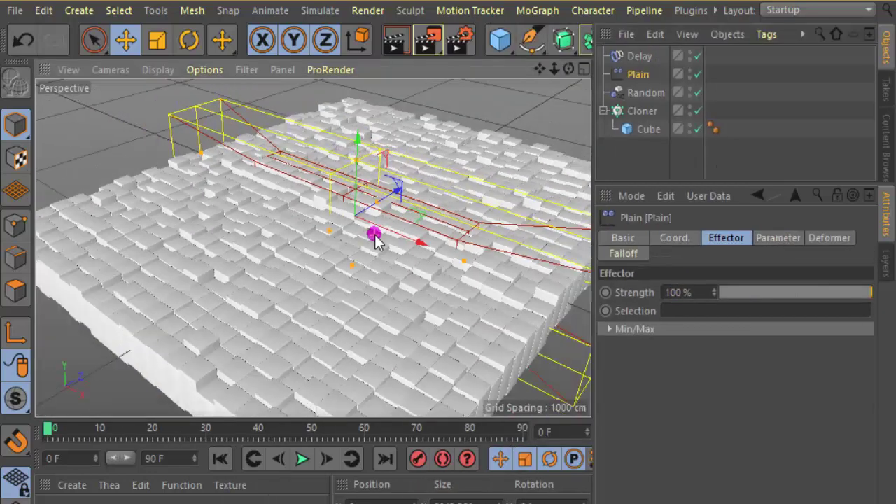
left_click_drag(539, 69, 568, 84)
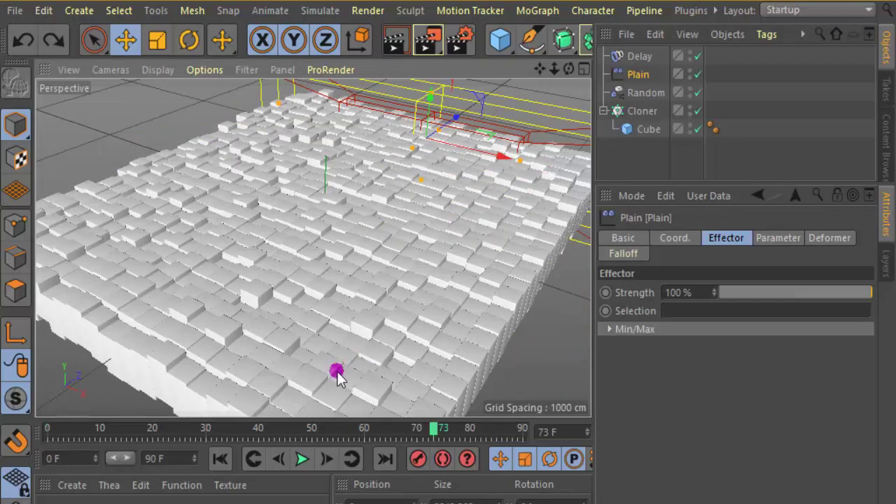
left_click(220, 459)
left_click(302, 460)
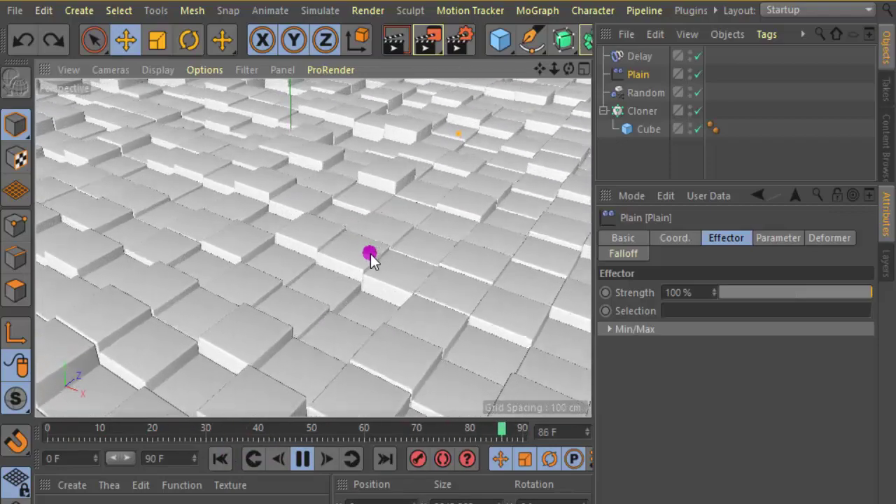
Step: Set the end frame to 150 and play the animation from the start
left_click(303, 459)
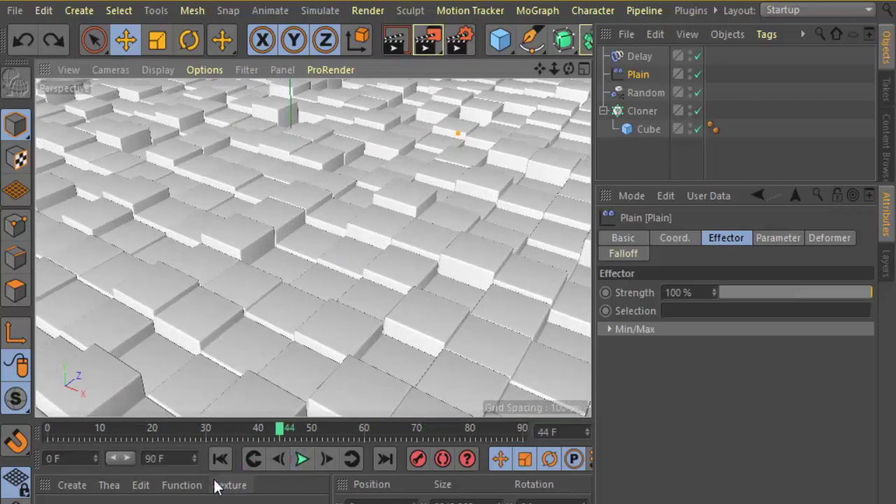
type("150")
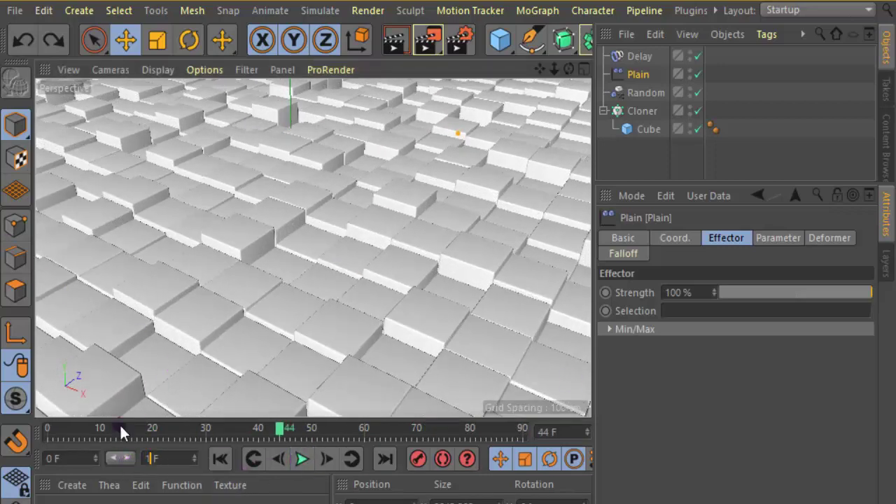
key("Return")
left_click(220, 458)
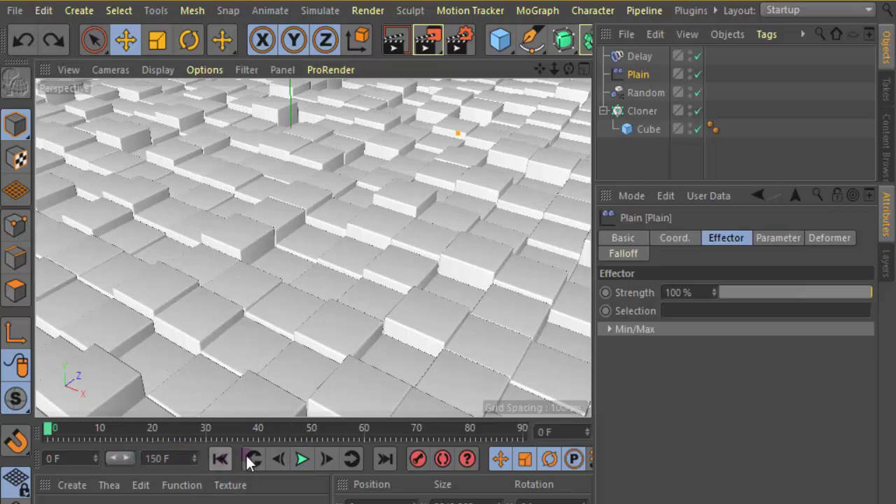
left_click(303, 458)
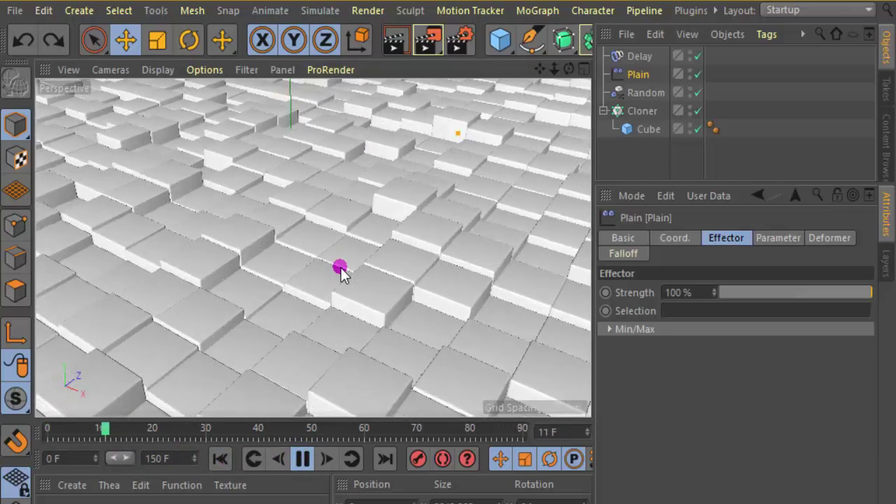
left_click(303, 459)
Step: Show the full 0–150 frame range on the timeline and replay the longer animation
left_click_drag(231, 420, 210, 384)
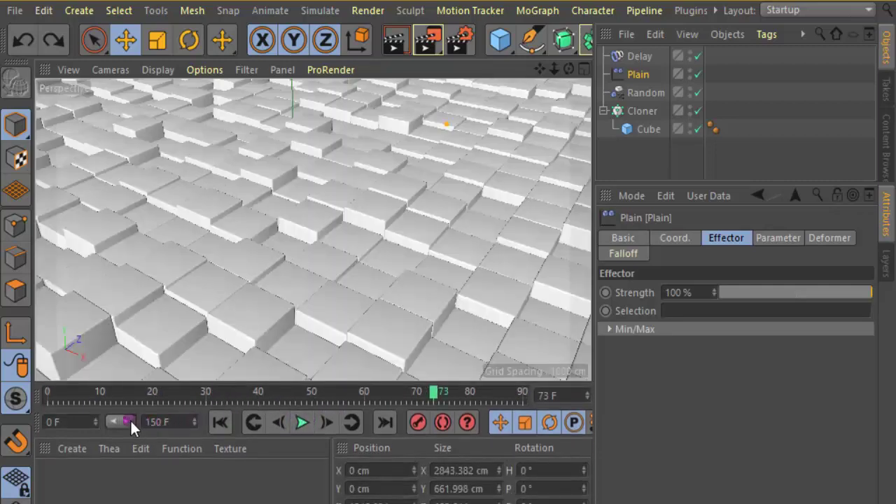
left_click_drag(130, 421, 170, 419)
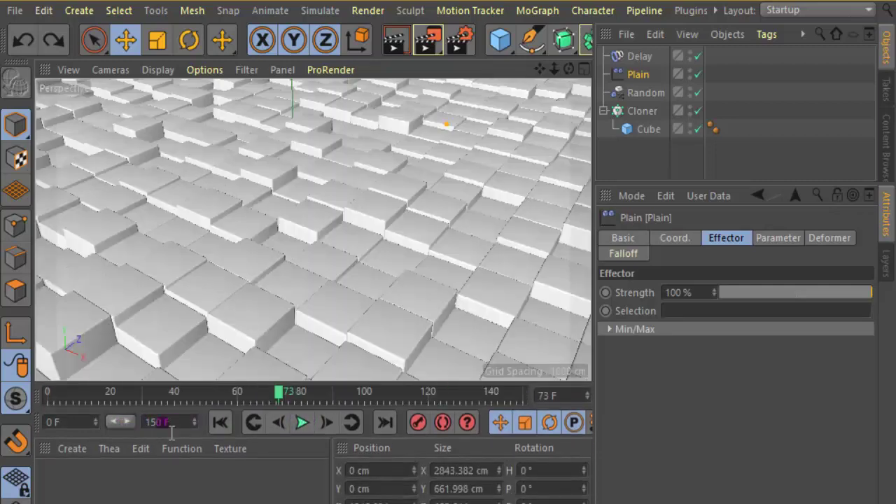
left_click(220, 421)
left_click(303, 421)
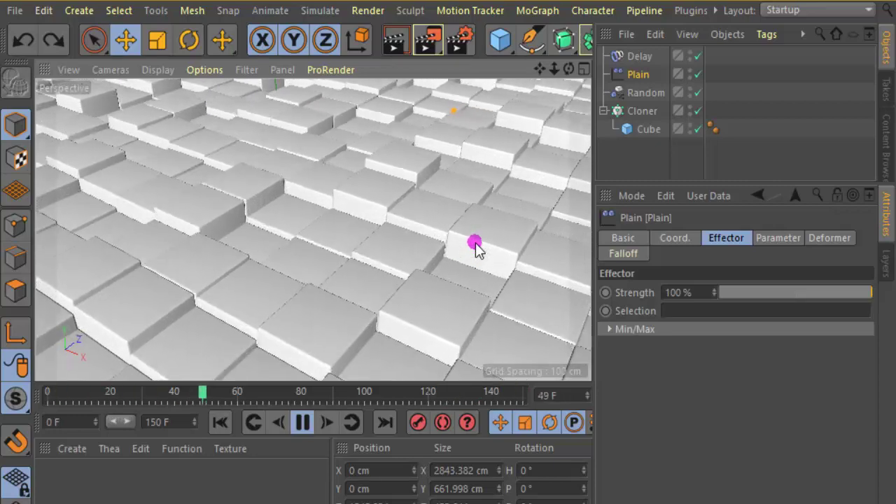
left_click(306, 423)
left_click(220, 423)
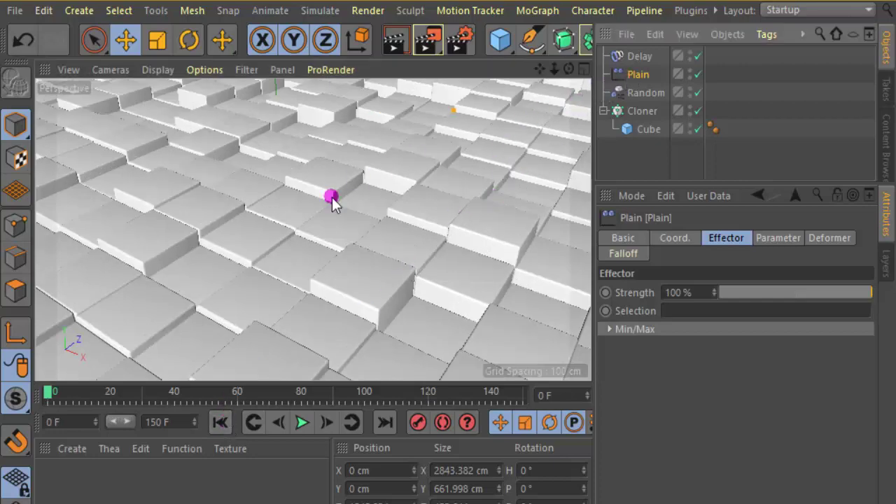
Step: Zoom and orbit around the cube field, then enlarge the lower panels and open the material Create menu
scroll(324, 238, "down", 3)
scroll(320, 269, "down", 5)
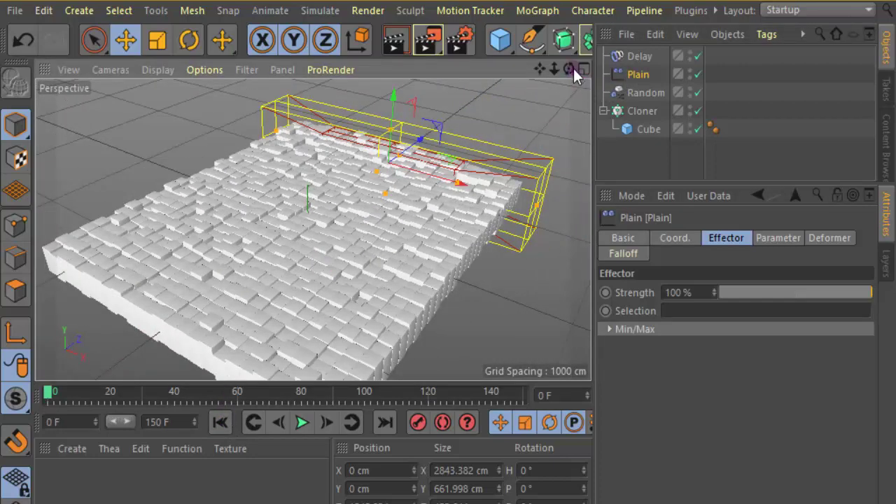
left_click_drag(569, 68, 578, 70)
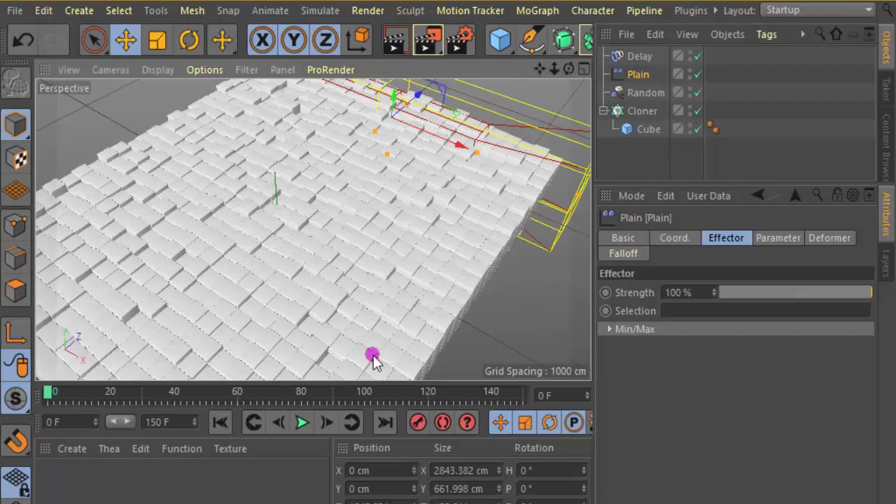
left_click_drag(378, 385, 279, 364)
left_click(73, 389)
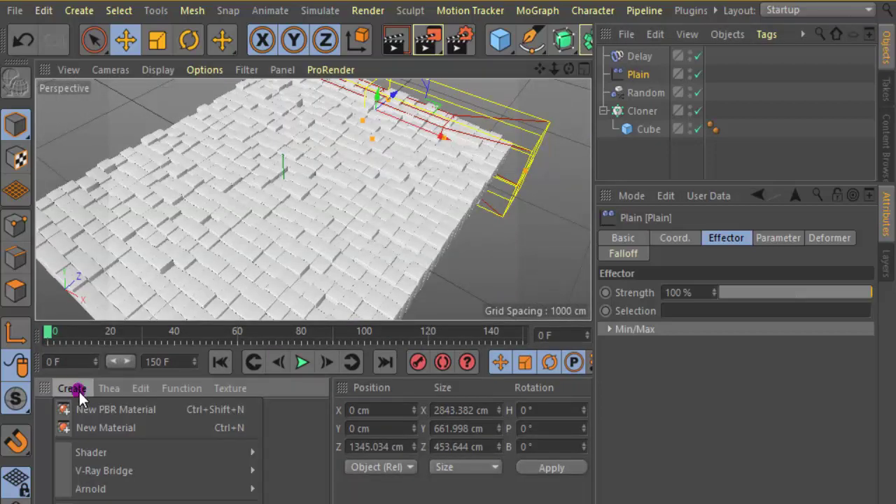
Step: Create material Mat and set its colour to pink: H 329°, S 78%, V 100%
left_click(80, 427)
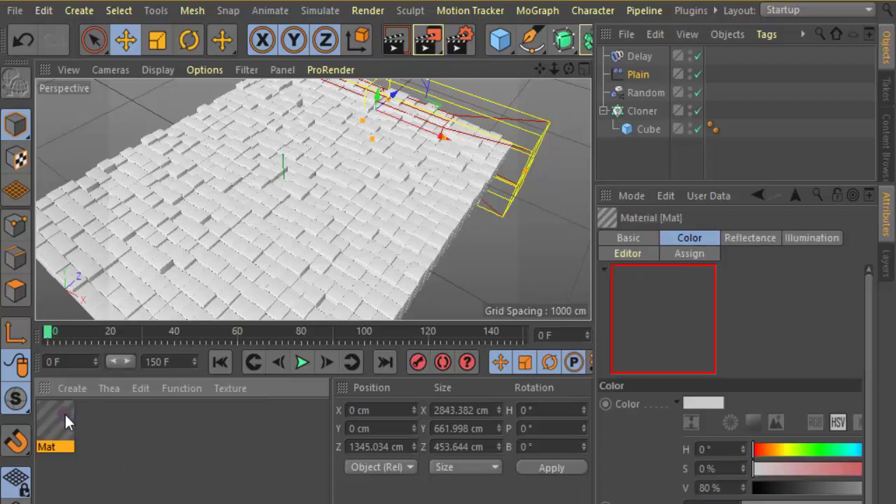
double_click(65, 413)
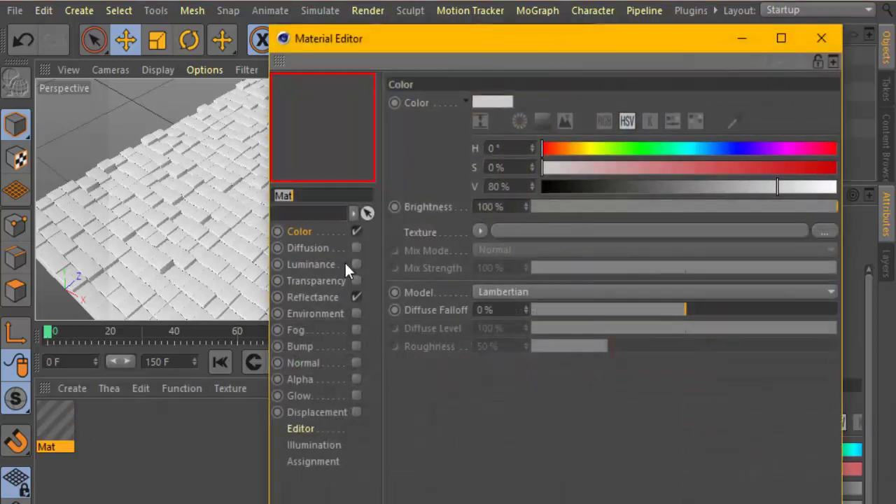
left_click(485, 103)
left_click_drag(594, 94, 603, 94)
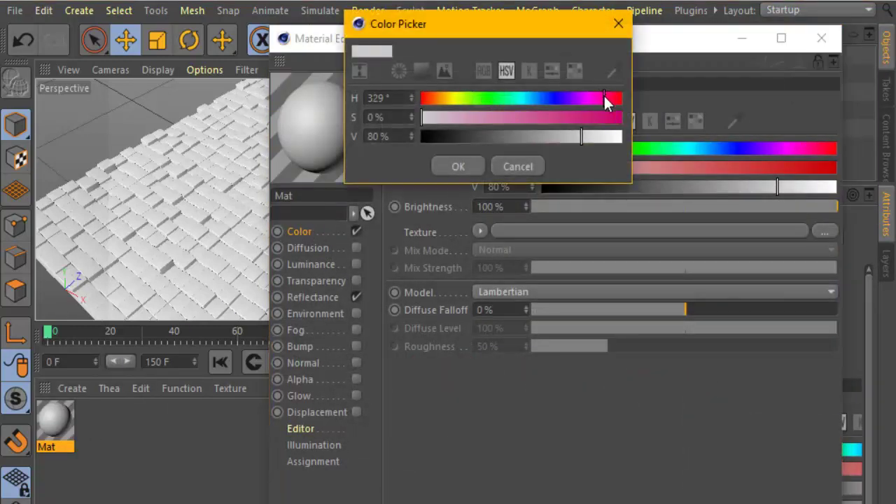
left_click(583, 117)
left_click(421, 70)
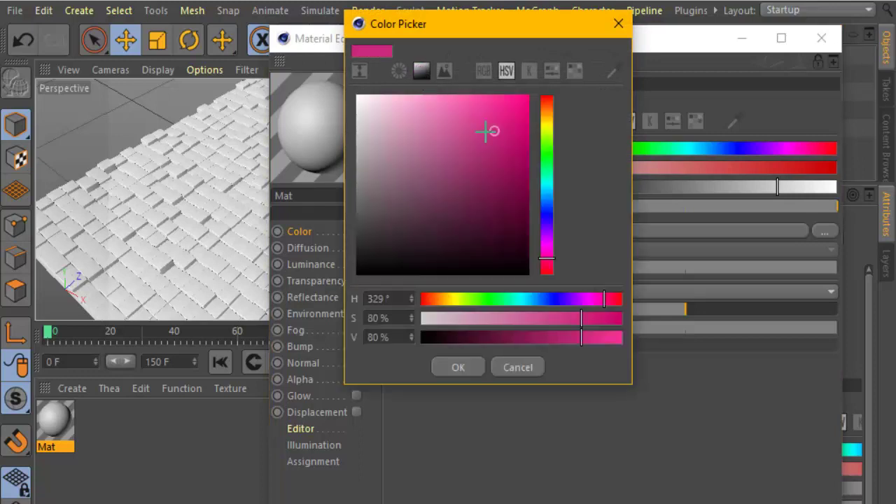
left_click_drag(488, 131, 492, 95)
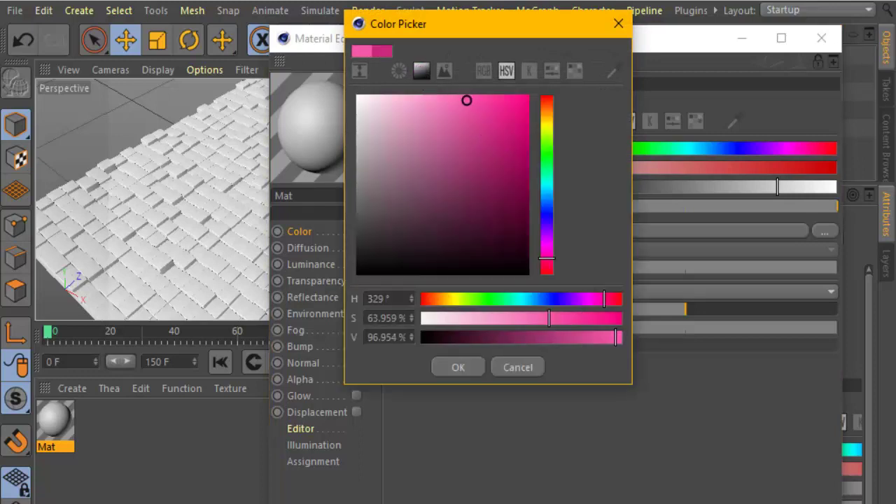
left_click(456, 368)
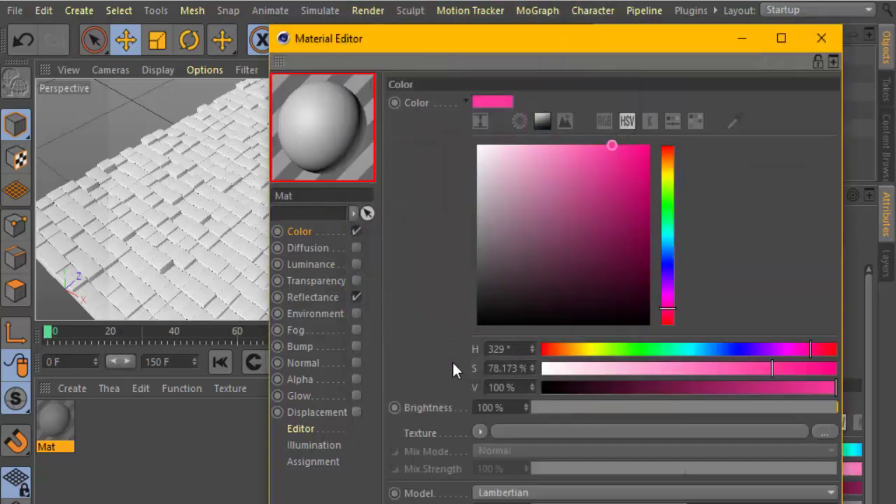
left_click(326, 297)
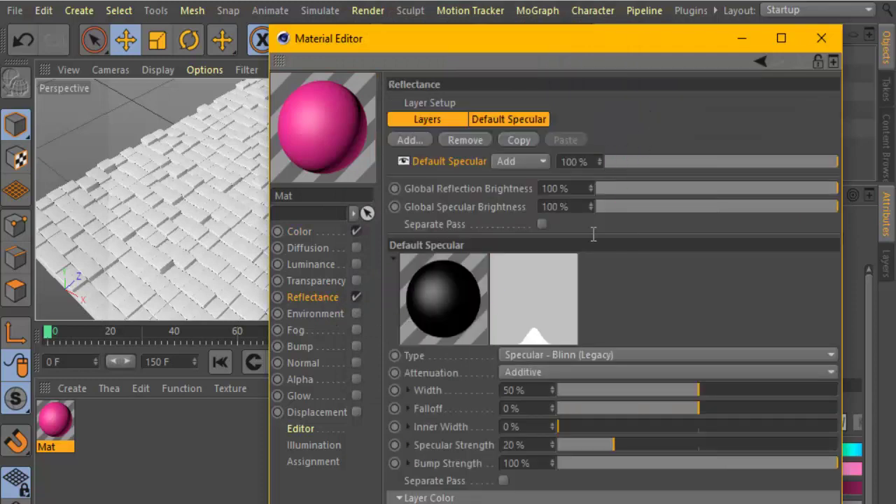
Step: Give Mat a Reflection (Legacy) layer with low roughness for a glossy surface
left_click_drag(600, 503, 600, 363)
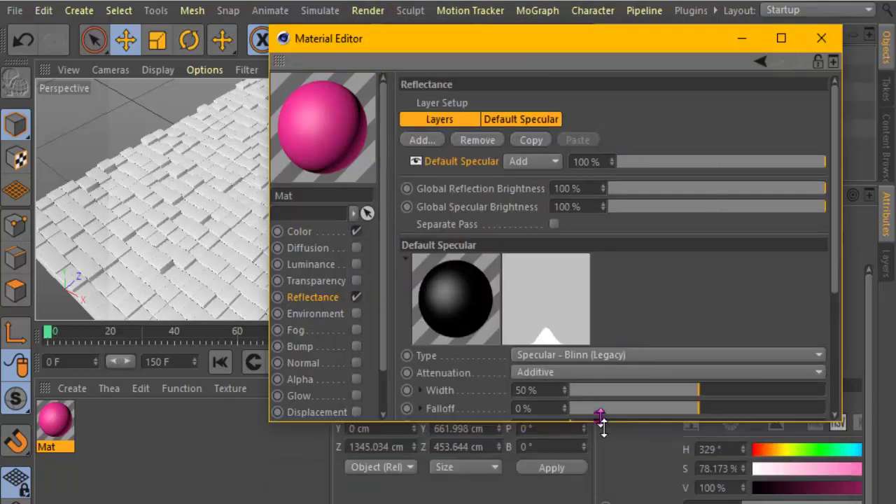
scroll(538, 226, "down", 3)
scroll(687, 187, "up", 3)
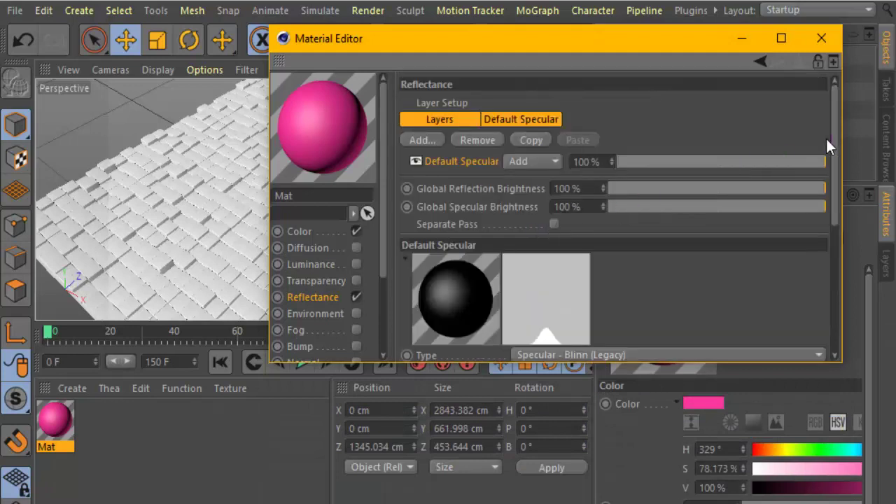
left_click_drag(833, 147, 837, 210)
left_click(684, 206)
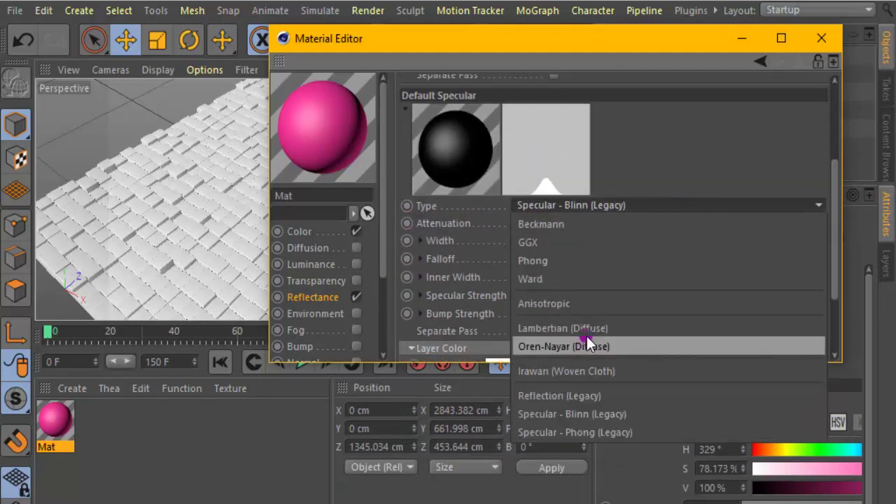
left_click(560, 395)
left_click_drag(666, 255, 822, 259)
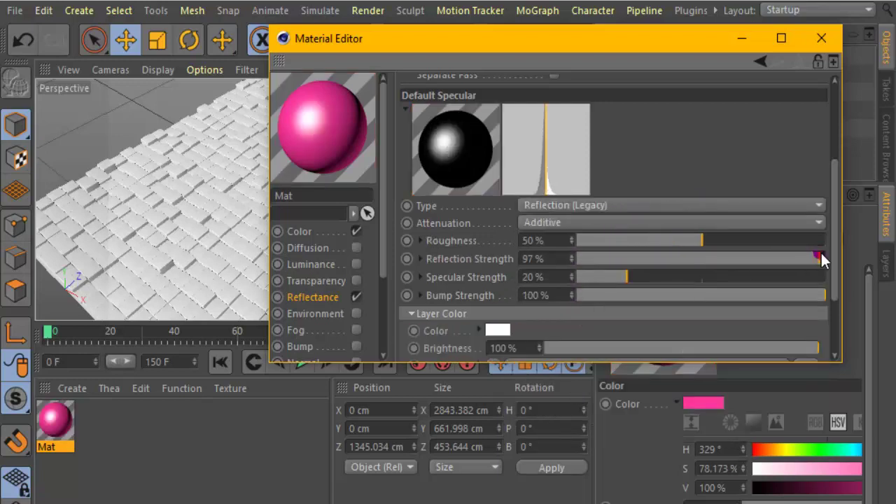
left_click_drag(639, 240, 595, 236)
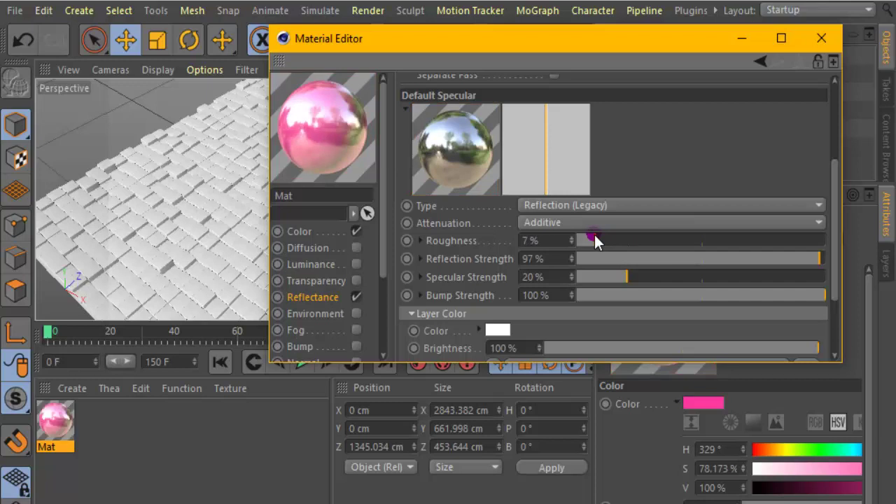
Step: Set bump to 25% and reflection strength to 47%, then apply Mat to the Cloner
left_click(639, 295)
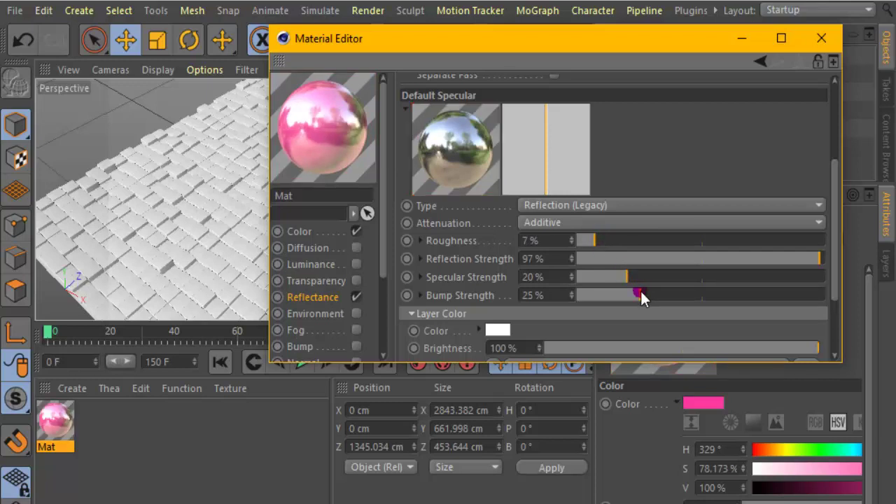
left_click(672, 258)
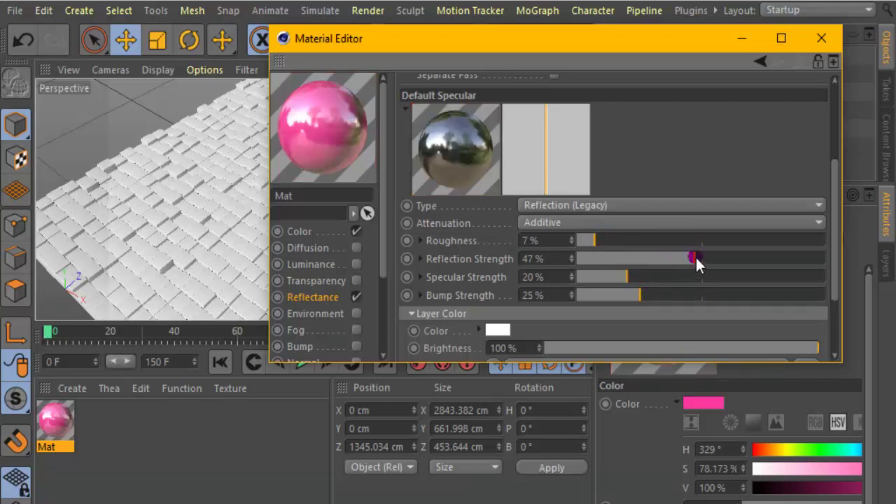
left_click(825, 41)
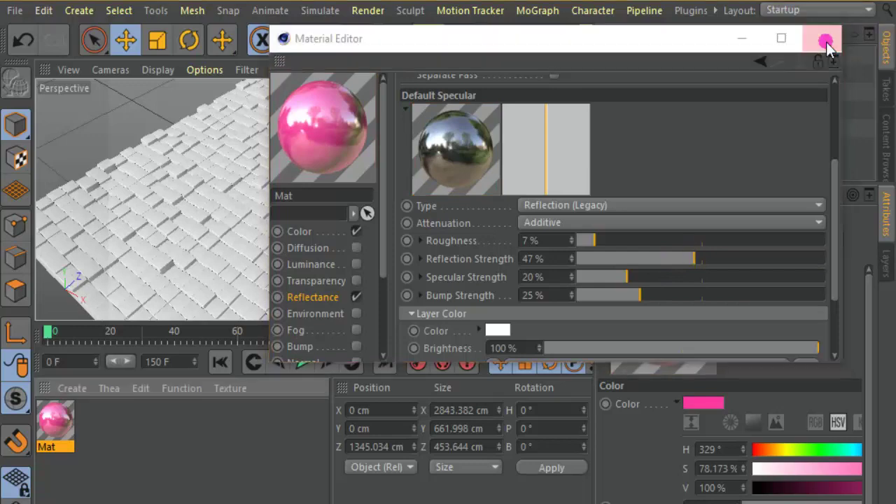
left_click_drag(55, 423, 374, 224)
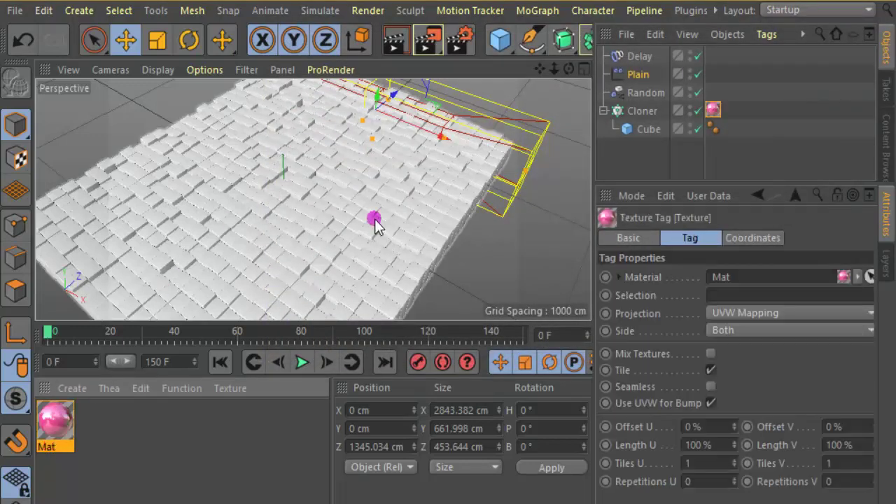
Step: Zoom and pan across the cube field, then render the view with Ctrl+R
scroll(375, 219, "up", 5)
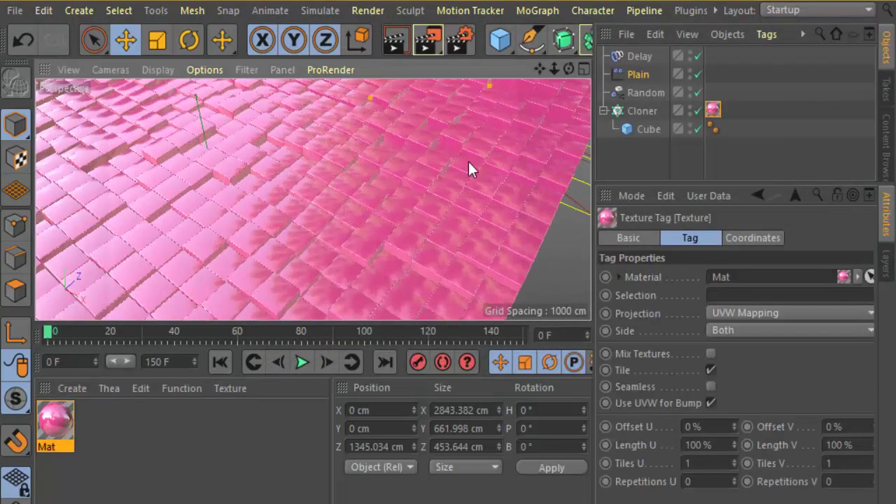
left_click_drag(542, 69, 540, 70)
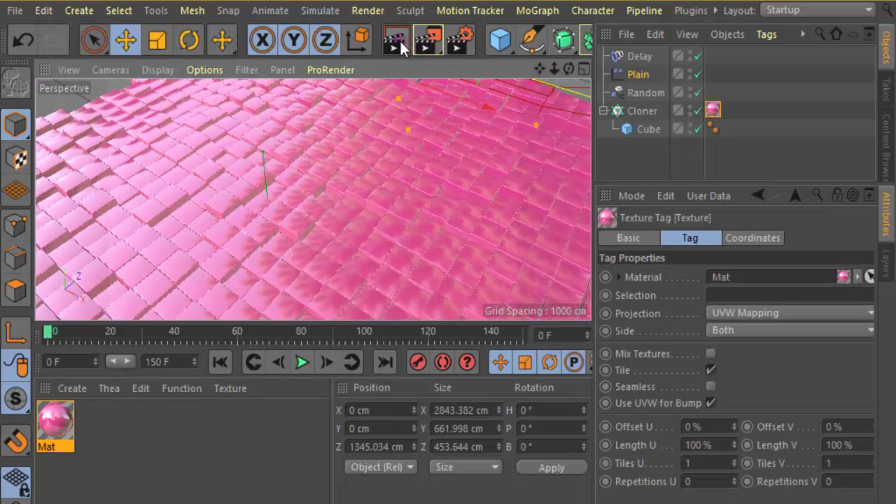
key("ctrl+r")
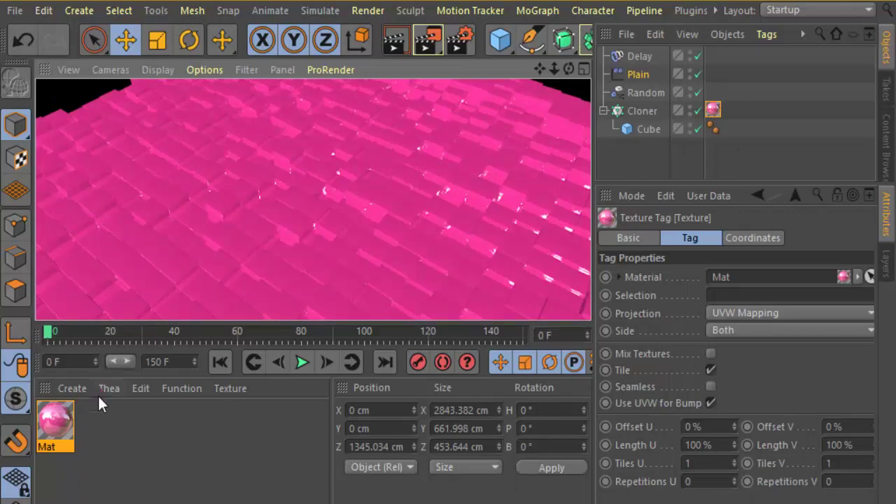
Step: Keep Mat's attenuation at Additive and set its reflection strength to 30%
double_click(55, 420)
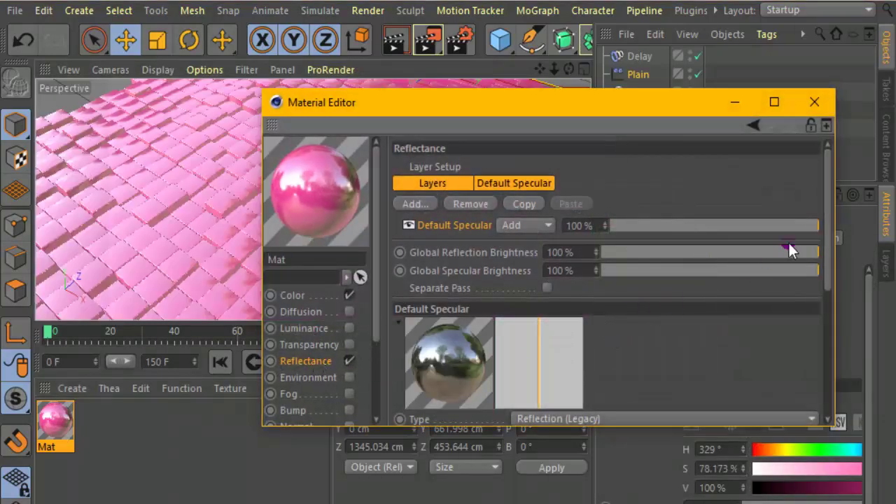
left_click_drag(827, 223, 817, 288)
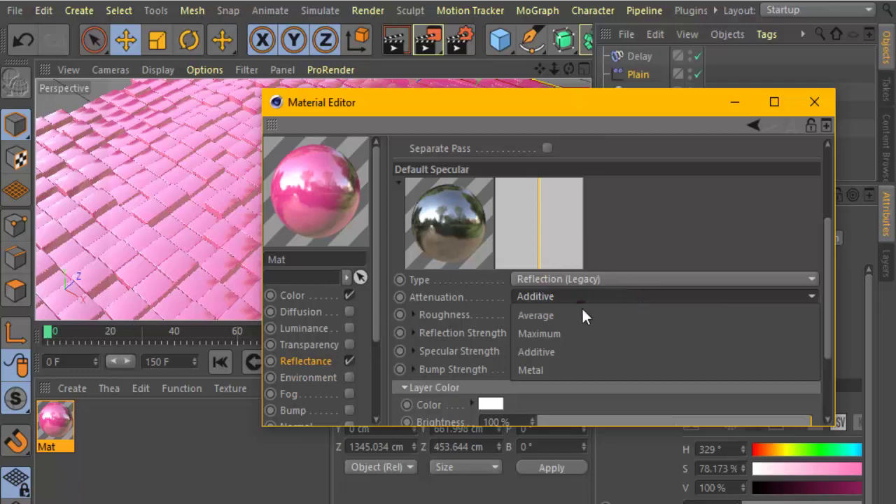
left_click(578, 315)
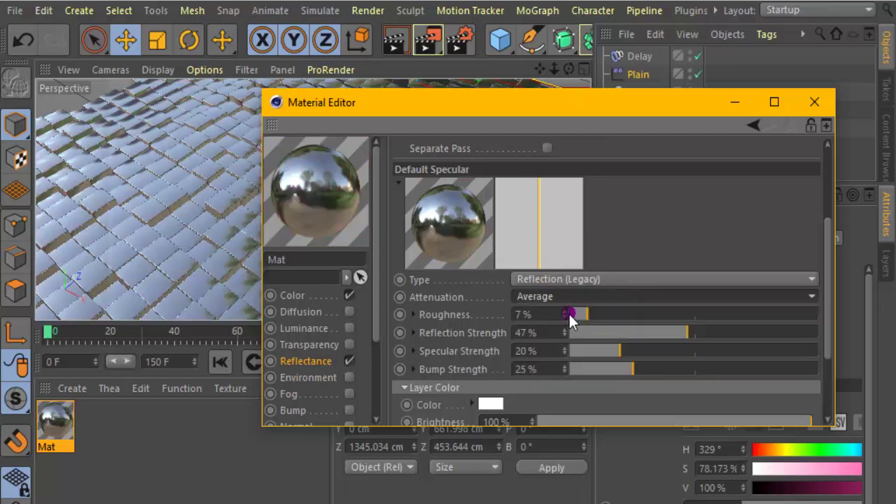
left_click(566, 298)
left_click(545, 352)
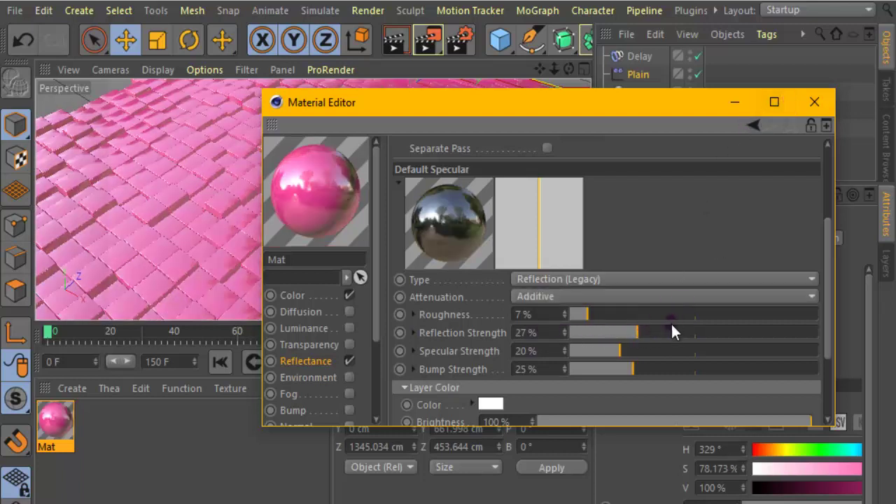
left_click(654, 332)
left_click_drag(651, 342, 645, 334)
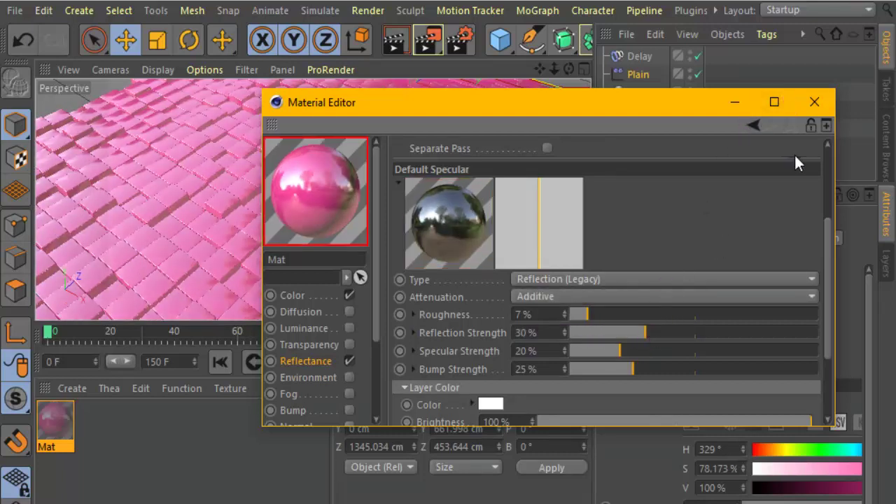
left_click(814, 101)
Step: Enlarge and tilt the viewport, render a preview, then select the Mat material
left_click_drag(409, 332, 409, 434)
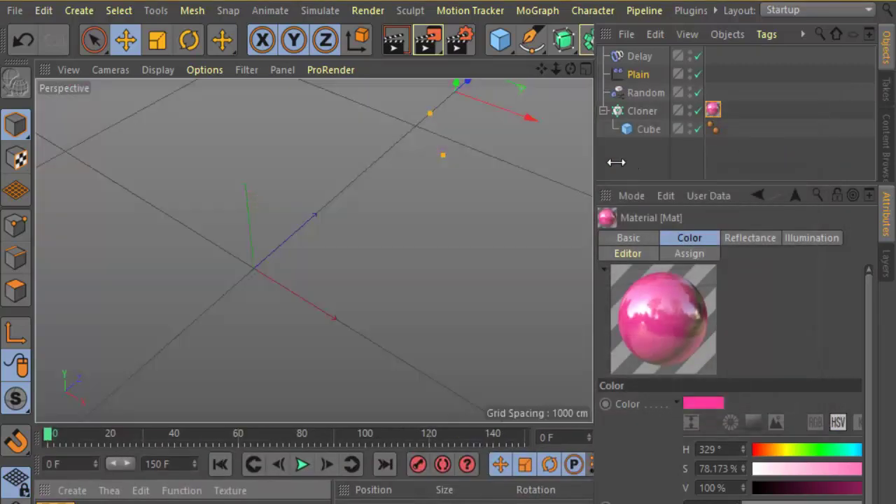
left_click_drag(597, 168, 625, 168)
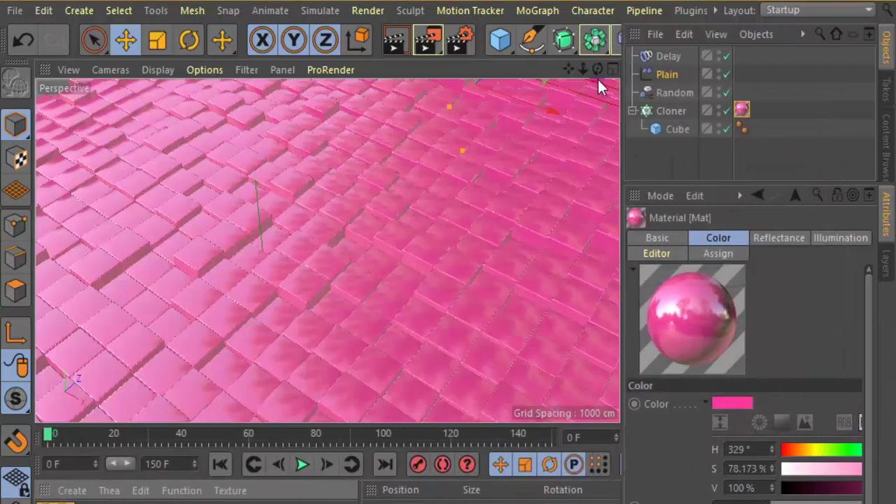
left_click_drag(597, 68, 599, 76)
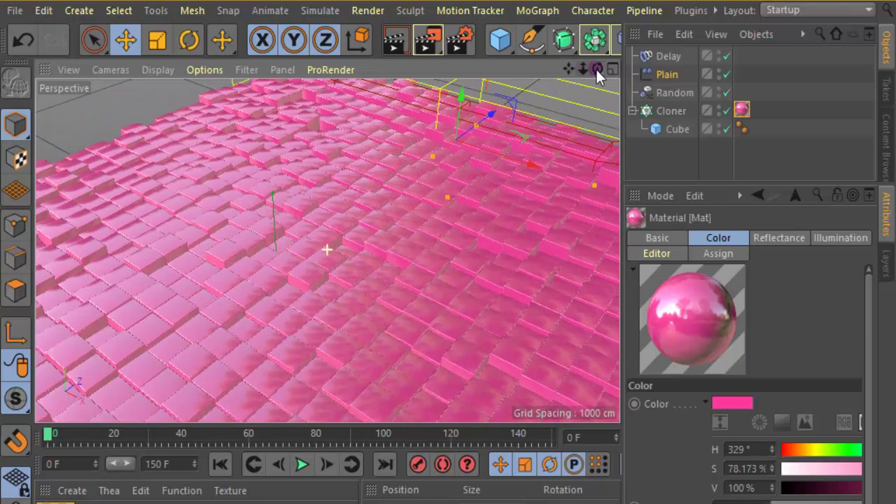
left_click(385, 46)
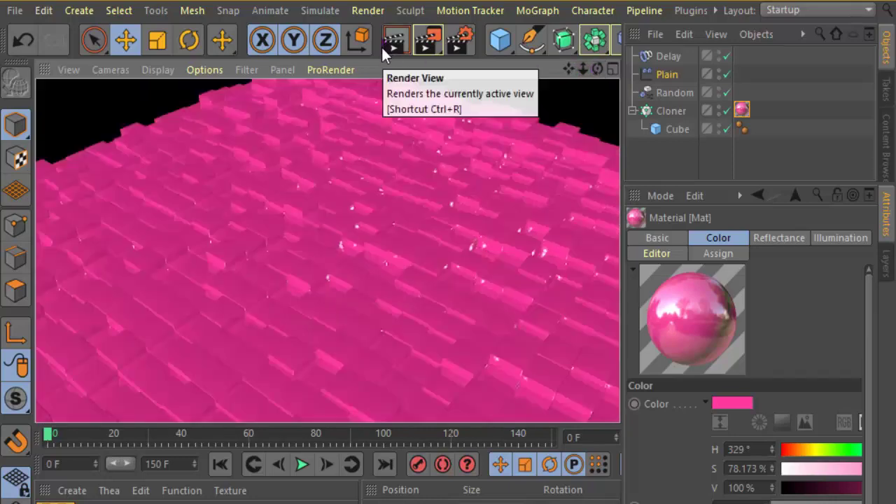
left_click(666, 56)
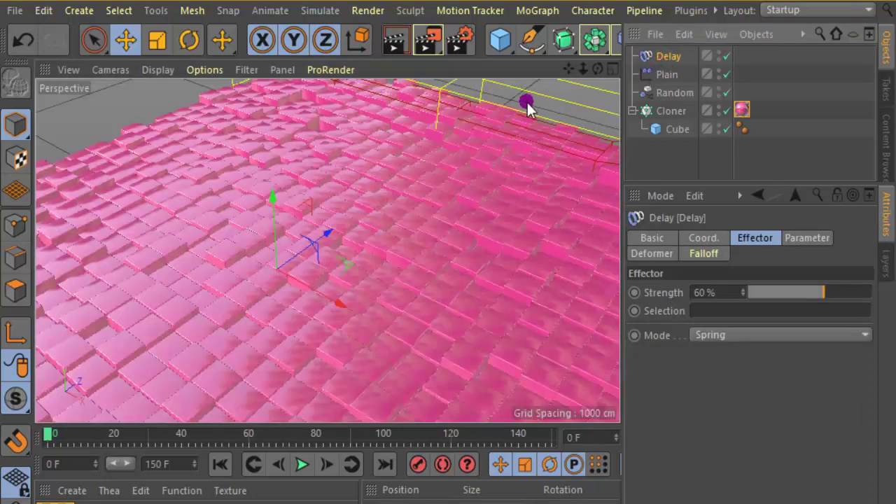
left_click(126, 499)
Step: Delete Mat, select the Plain effector, and move the time slider to frame 100
key("Delete")
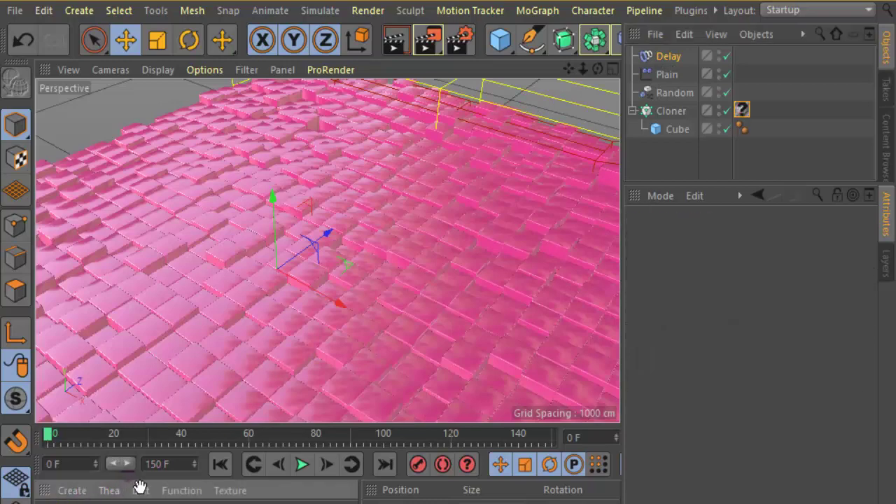
left_click_drag(140, 499, 468, 132)
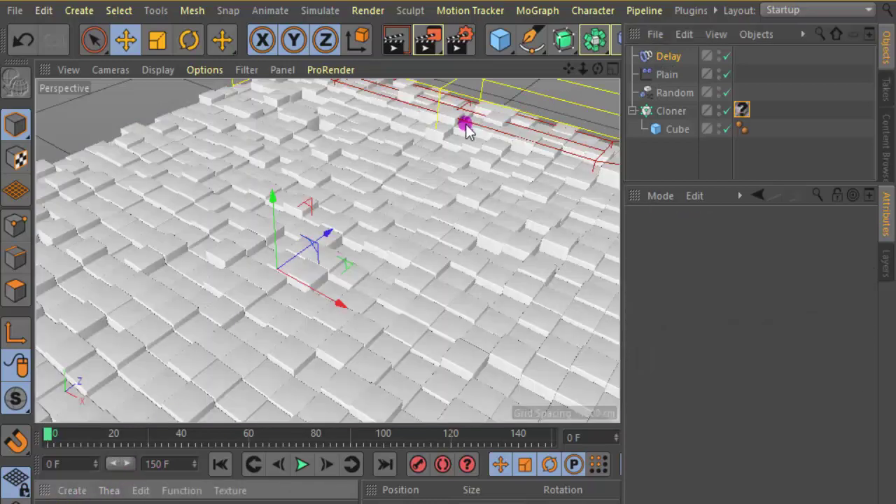
left_click(663, 91)
left_click(664, 74)
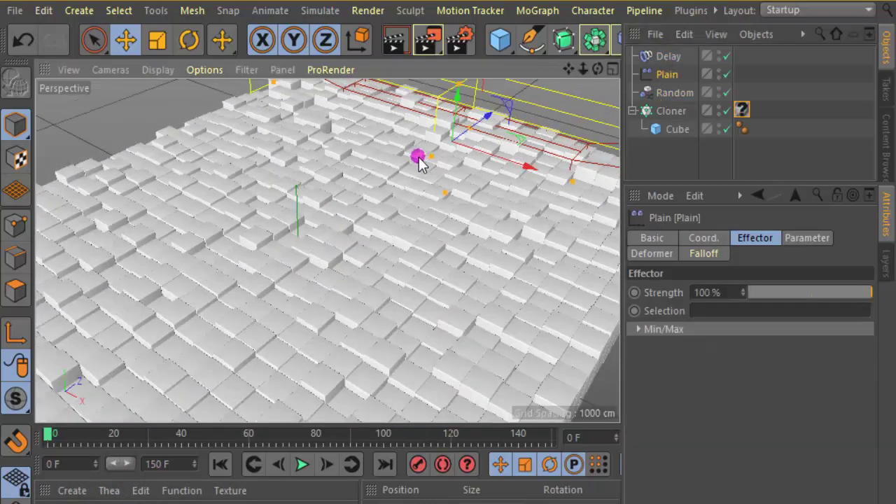
left_click_drag(68, 438, 49, 436)
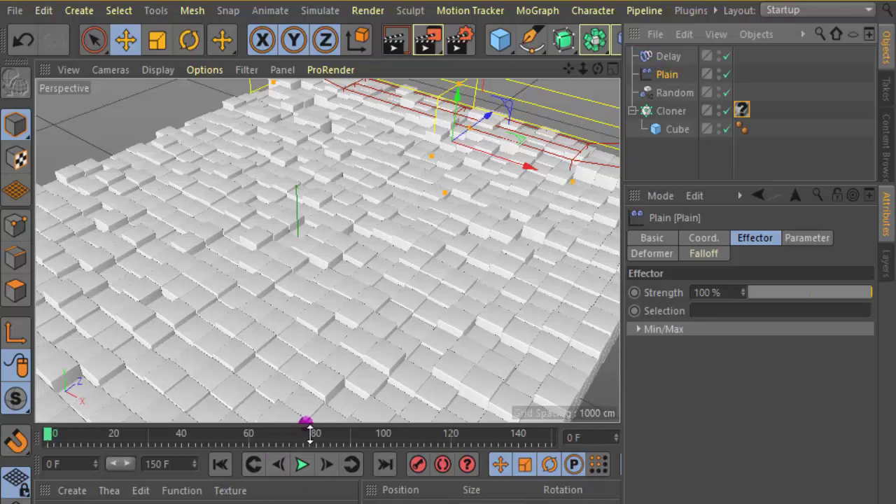
left_click_drag(310, 424, 310, 385)
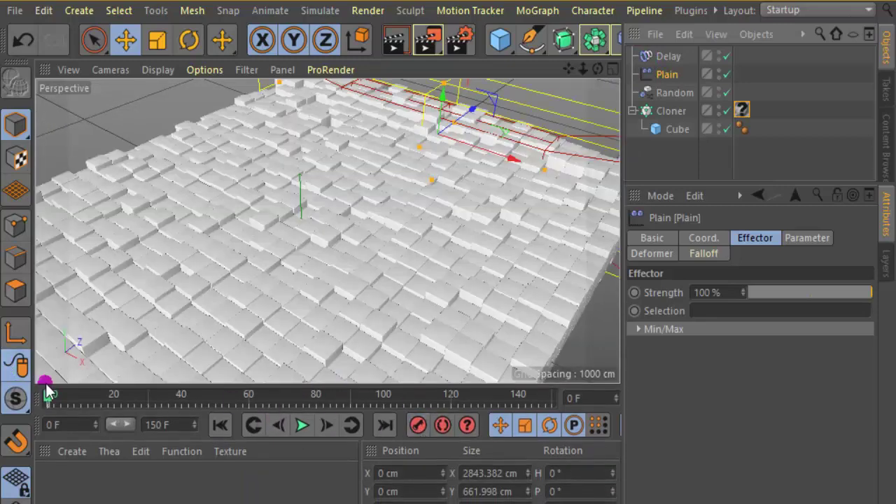
mouse_move(46, 392)
left_mouse_down()
mouse_move(439, 398)
mouse_move(384, 406)
left_mouse_up()
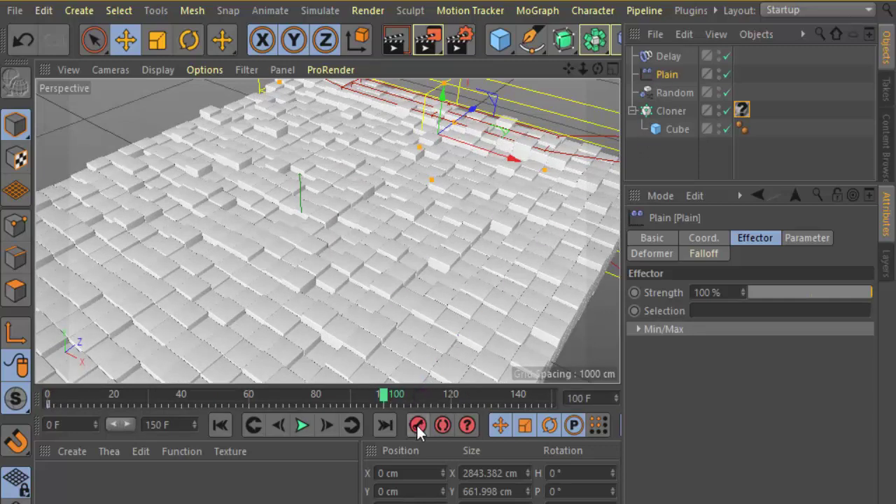
Step: Key the Plain effector moved to the grid's lower-left side and play the sweep
left_click(493, 315)
left_click_drag(527, 119, 451, 147, "alt")
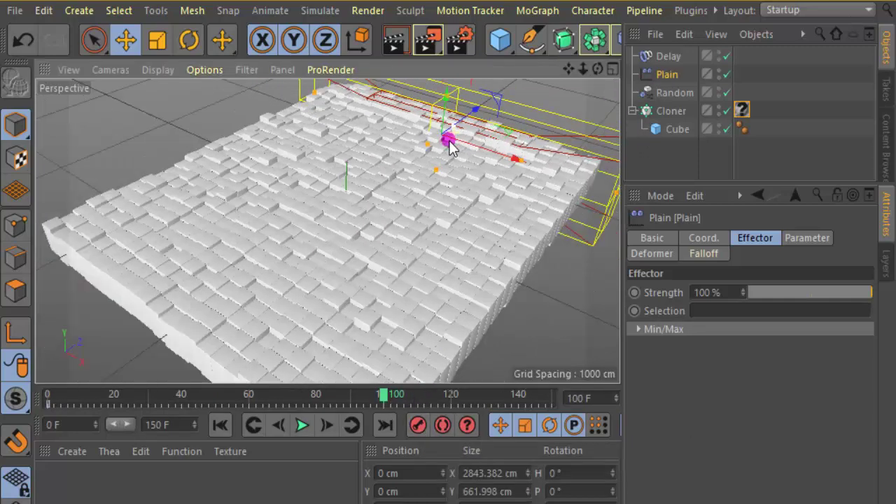
mouse_move(476, 115)
left_mouse_down()
mouse_move(175, 328)
mouse_move(217, 386)
left_mouse_up()
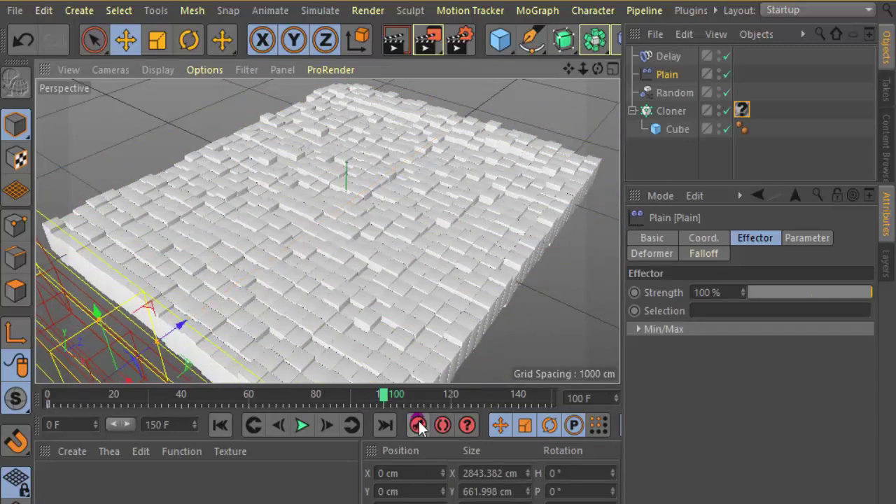
left_click(220, 425)
left_click(301, 425)
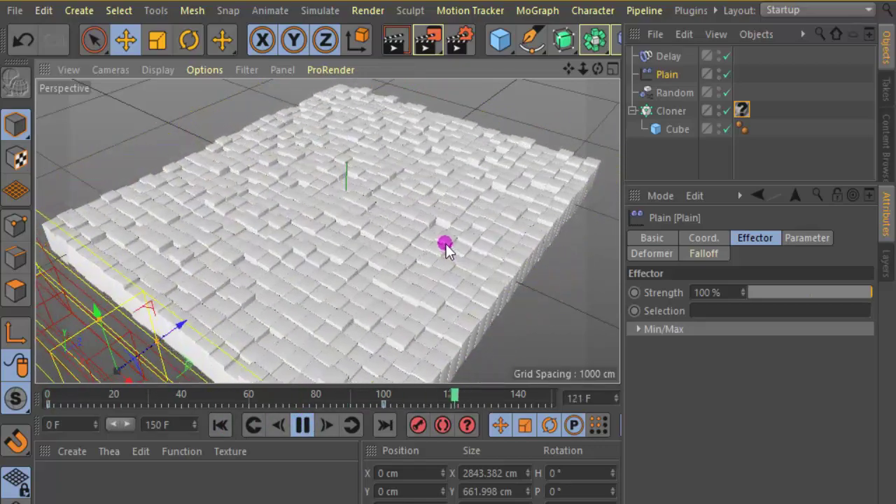
left_click(302, 425)
Step: Shift the Plain effector's keyframes to frames 60 and 120 and replay the animation
left_click_drag(384, 404, 451, 404)
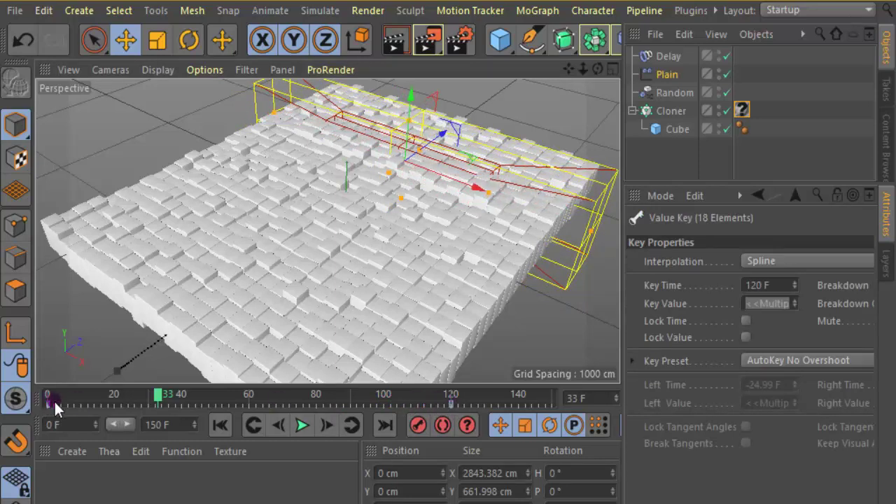
left_click_drag(48, 404, 231, 406)
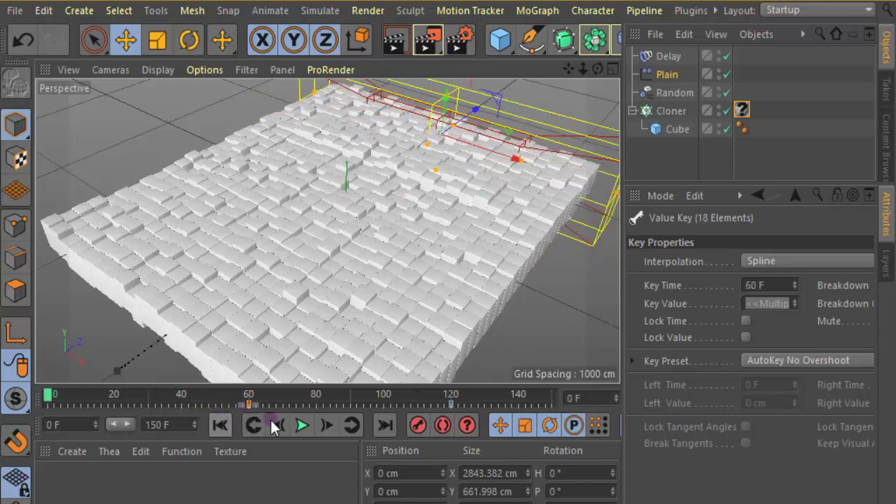
left_click(300, 424)
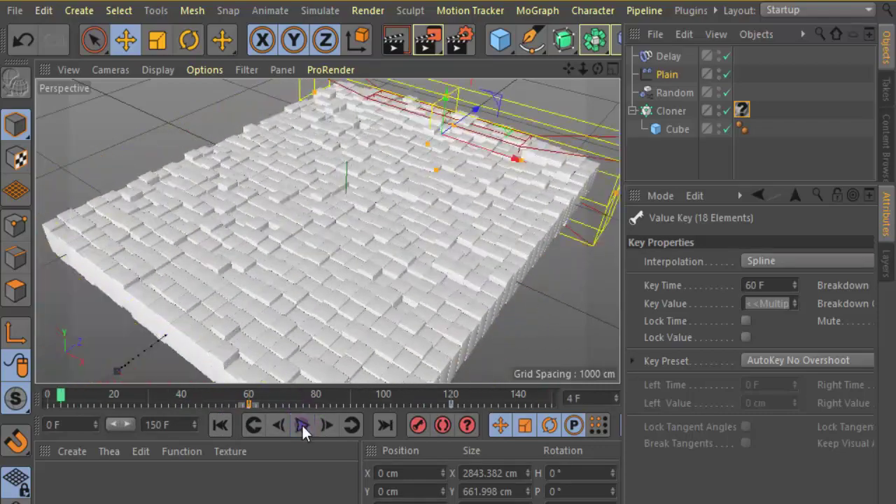
Step: Enlarge the viewport by shrinking the bottom and side panels, and zoom in on the cube field
right_click_drag(324, 249, 347, 249, "alt")
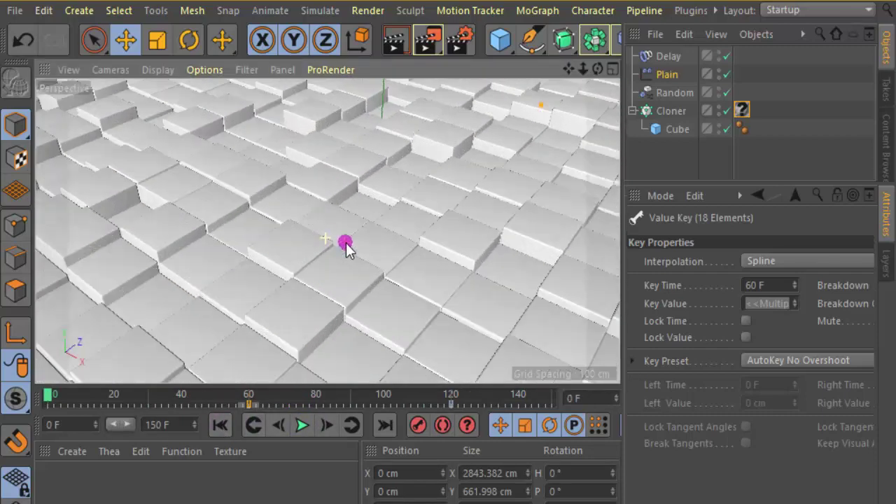
left_click_drag(513, 391, 512, 474)
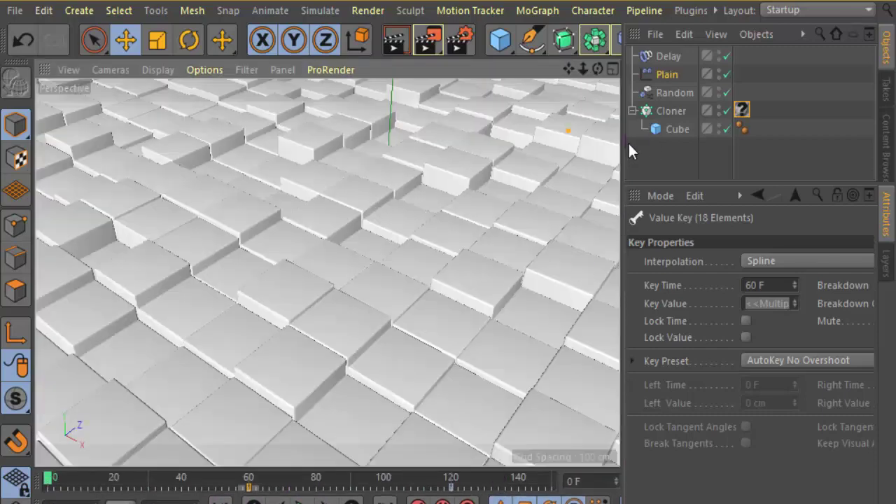
left_click_drag(633, 146, 685, 140)
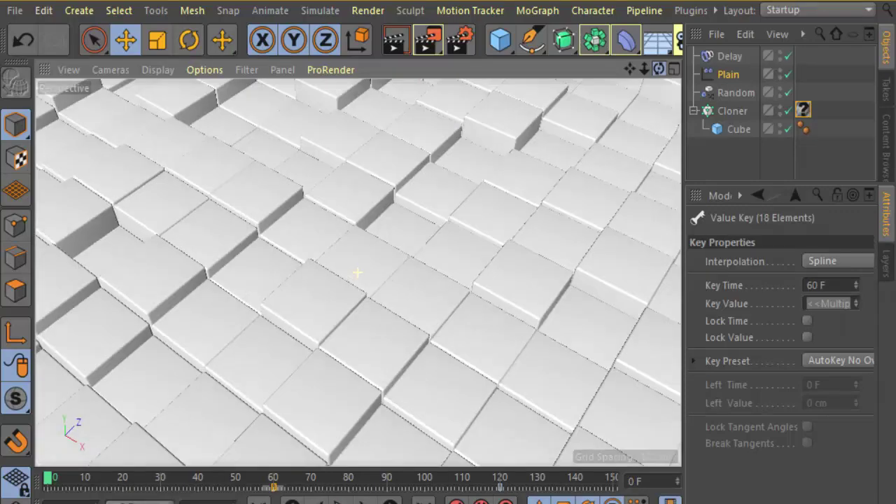
left_click_drag(644, 68, 672, 70)
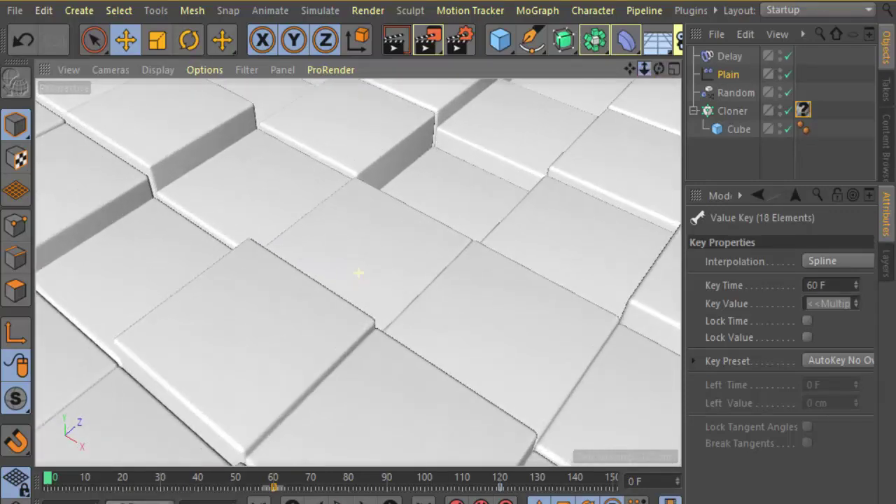
left_click(420, 337)
Step: Play the animation with F8 while orbiting around the cube field, then stop playback
key("F8")
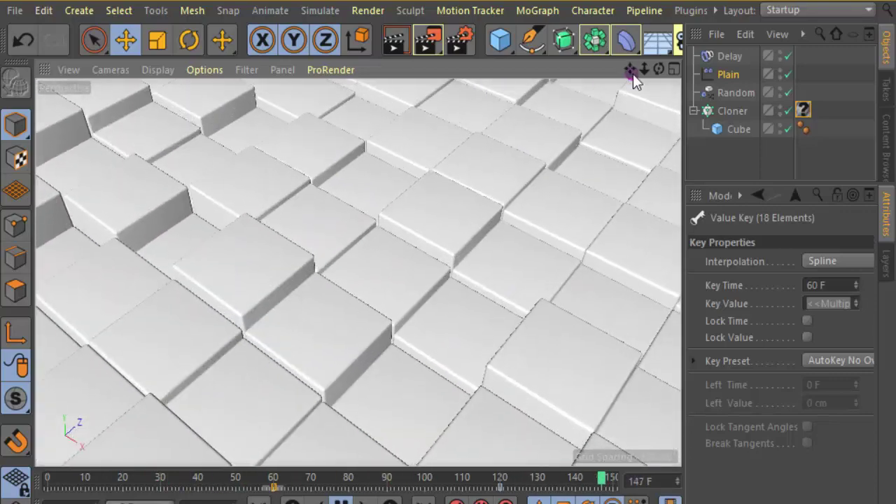
left_click_drag(659, 68, 651, 92)
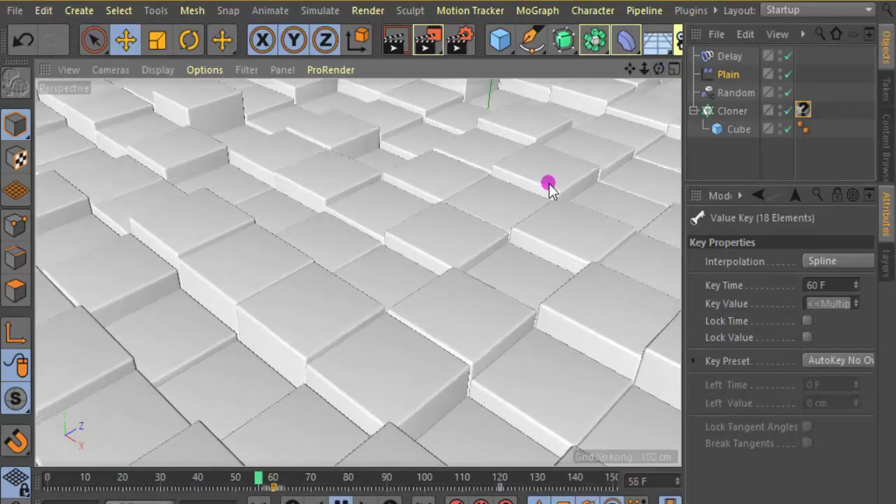
left_click_drag(550, 186, 582, 194, "alt")
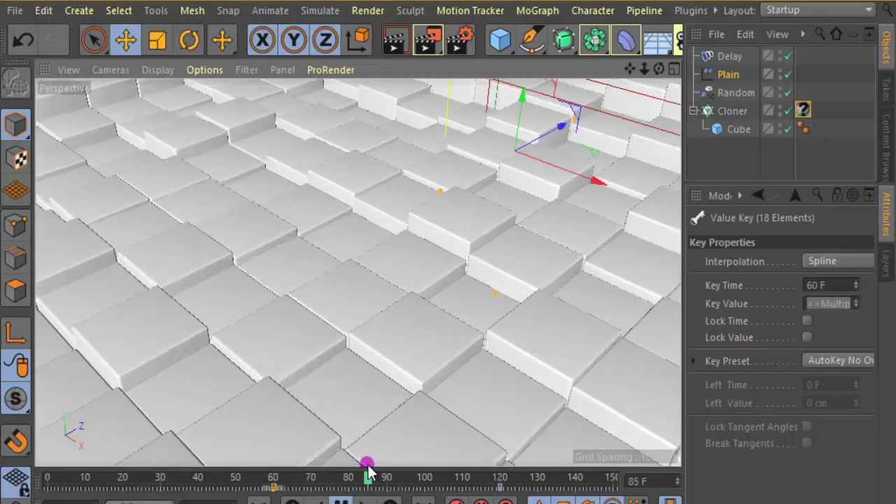
left_click(341, 501)
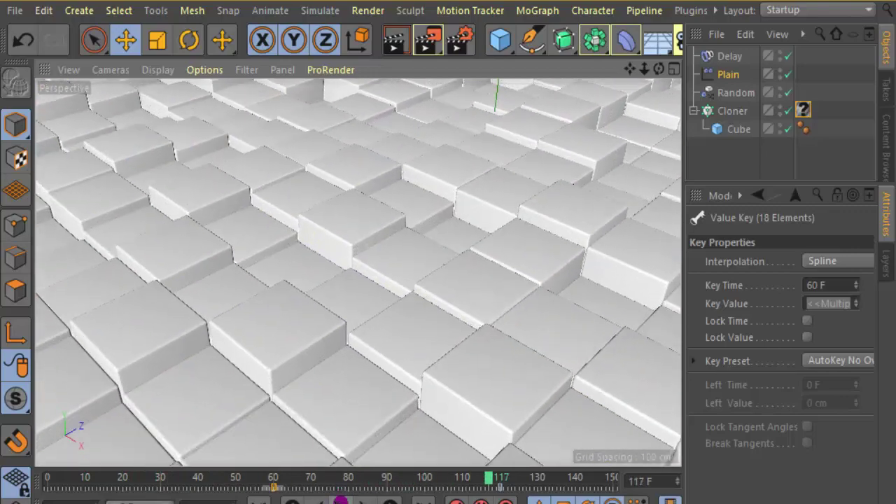
Step: Set the Delay effector's strength to 80% and play the animation
left_click(729, 57)
left_click(756, 293)
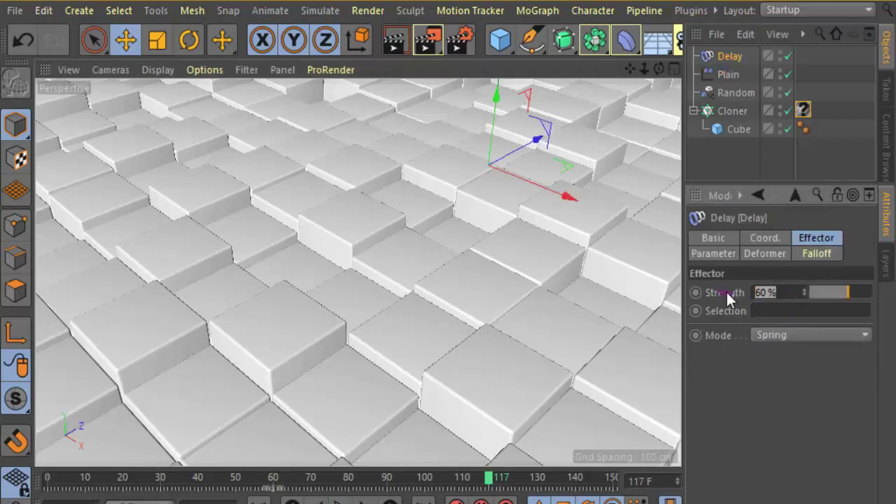
type("80")
key("Return")
left_click(600, 413)
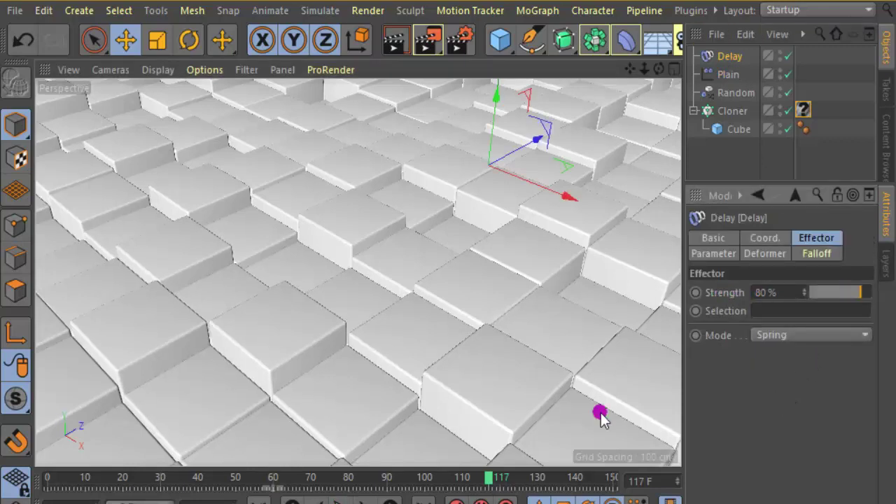
left_click(335, 501)
type("100")
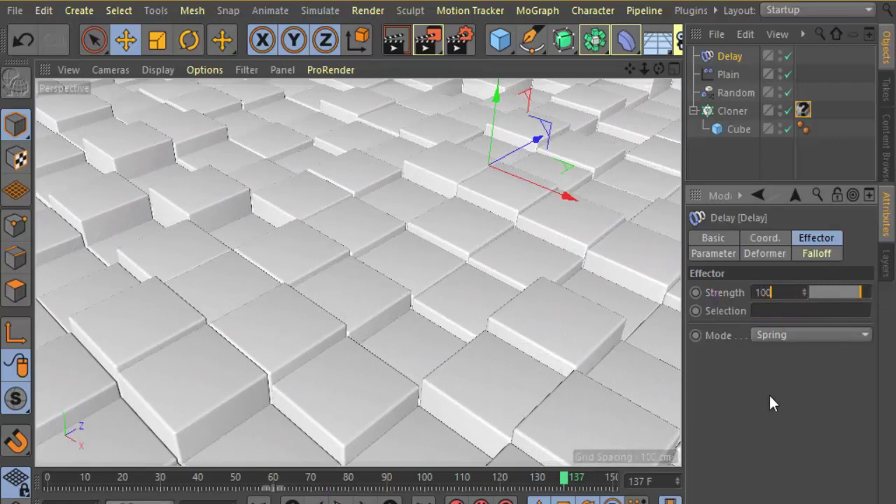
Step: Change the Delay strength to 90% and replay the animation from the first frame
left_click(259, 502)
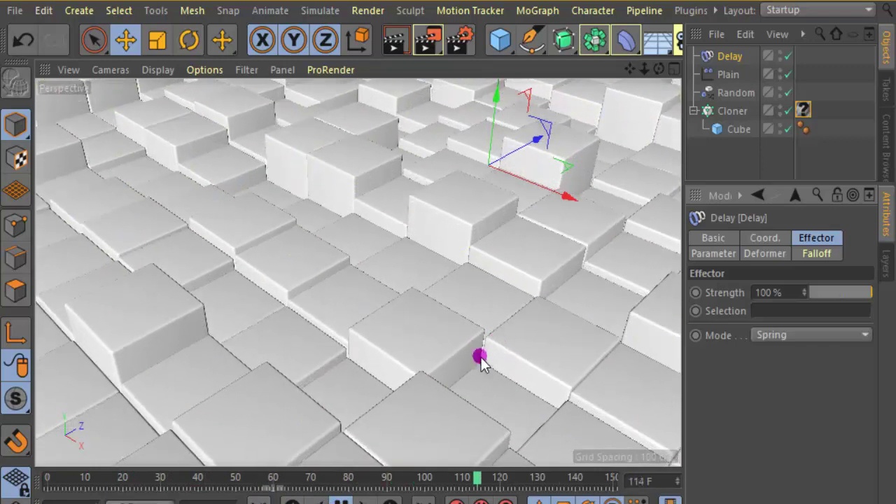
left_click(351, 501)
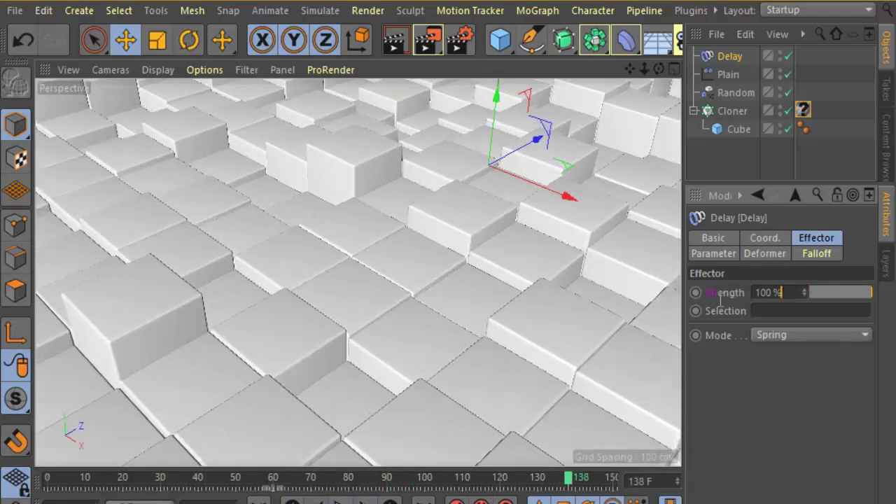
type("90")
key("Return")
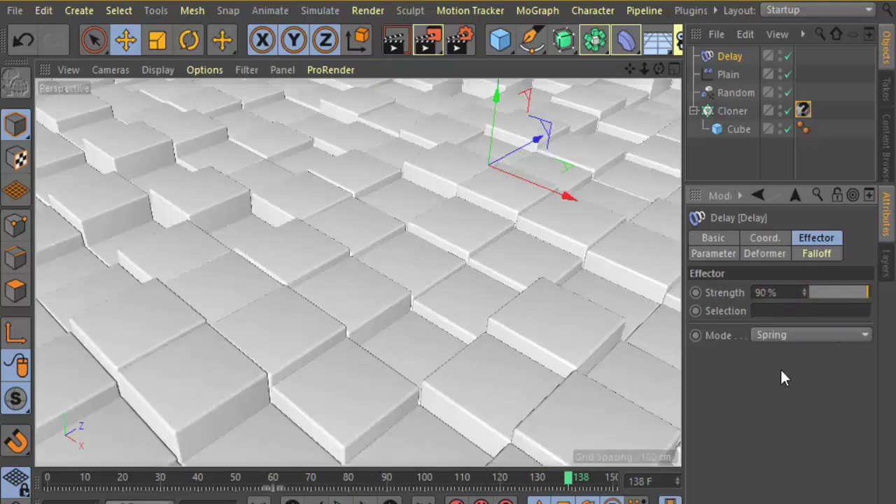
left_click(260, 502)
left_click(341, 501)
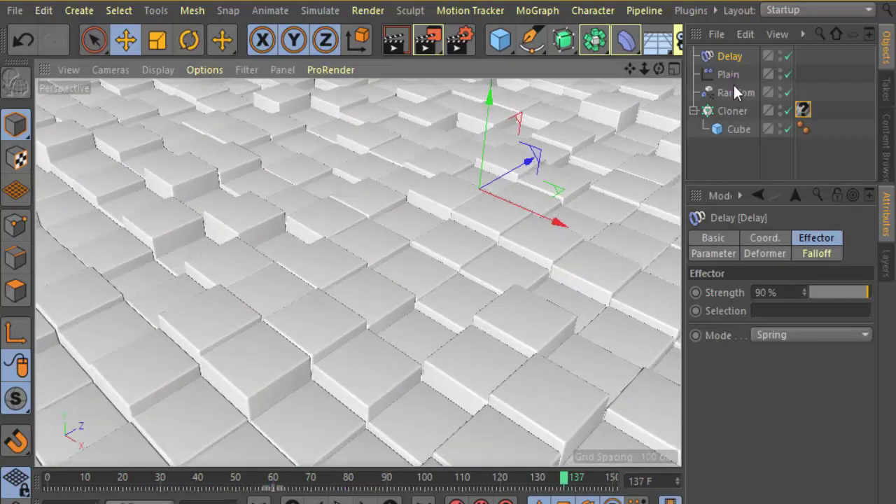
Step: Move the Plain effector's keyframes later, to frames 90 and 150
left_click(731, 72)
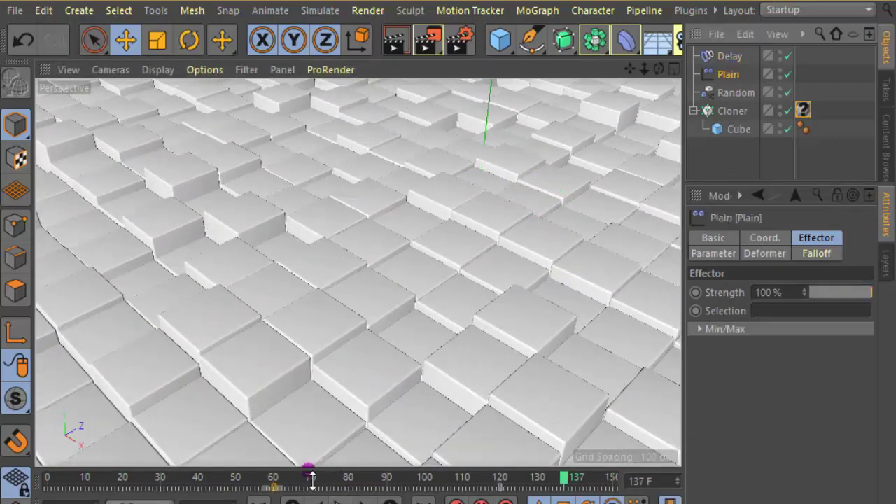
left_click_drag(312, 476, 291, 376)
left_click(272, 370)
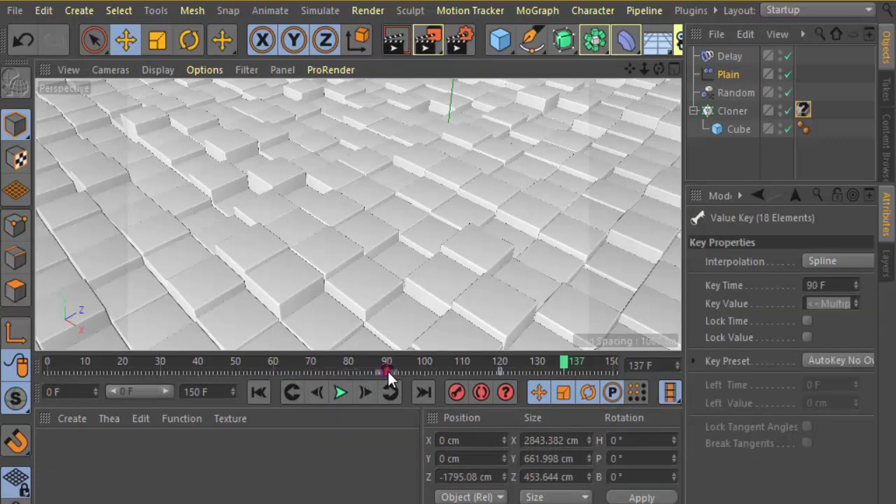
left_click_drag(504, 371, 598, 363)
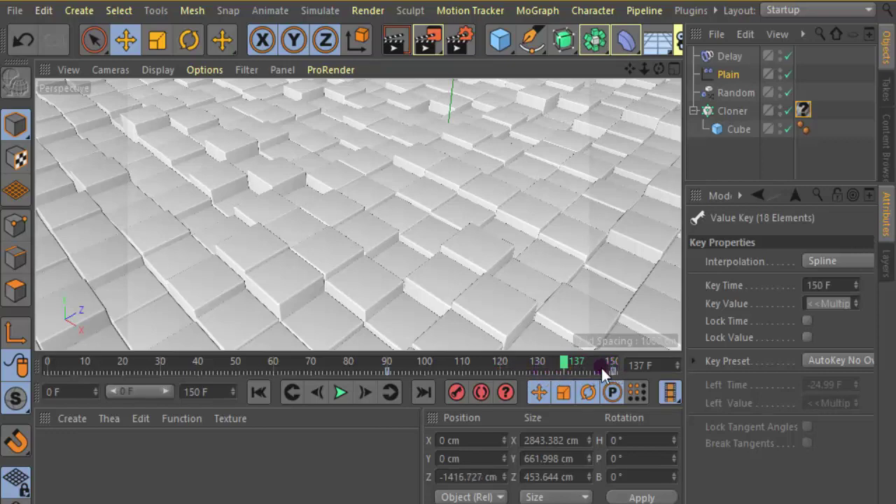
left_click(258, 392)
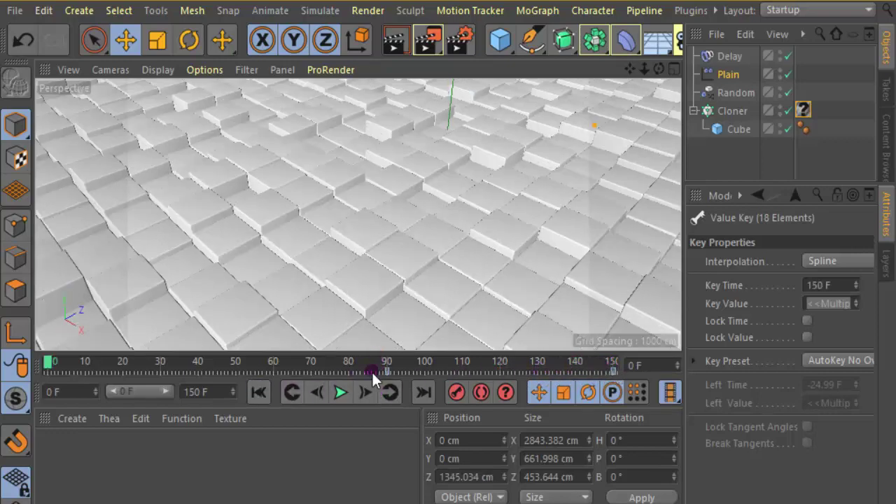
Step: Replay the shifted animation from frame 0, then begin creating a new material
left_click_drag(420, 352, 499, 389)
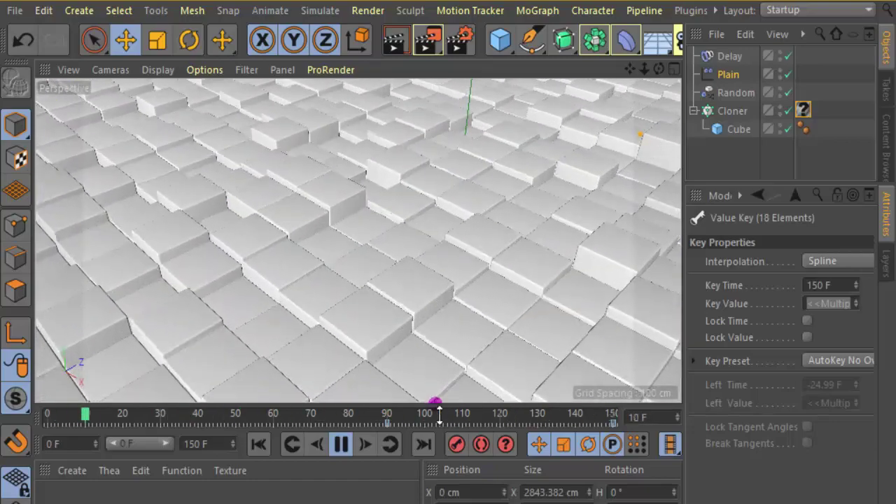
left_click(341, 444)
left_click(450, 338)
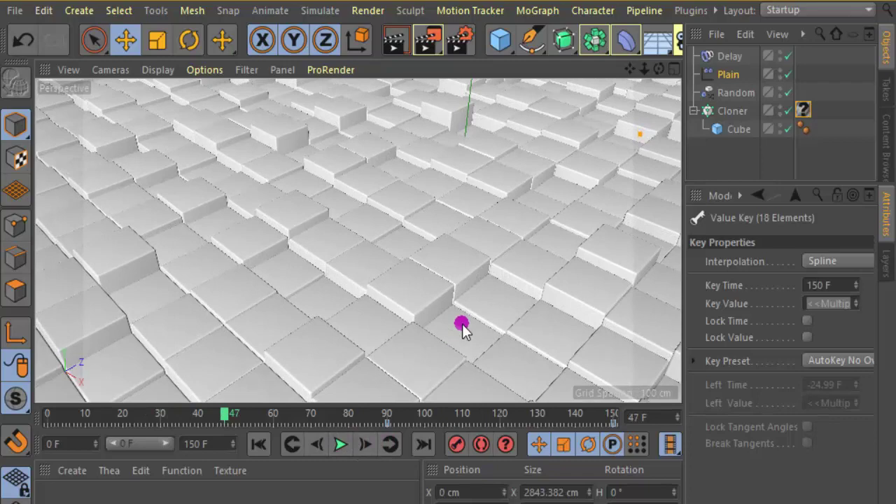
left_click(260, 444)
left_click(339, 446)
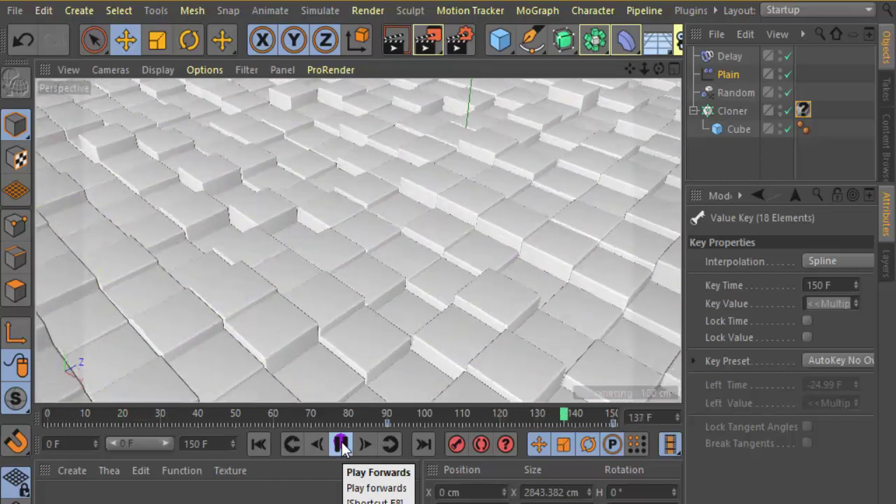
left_click(338, 445)
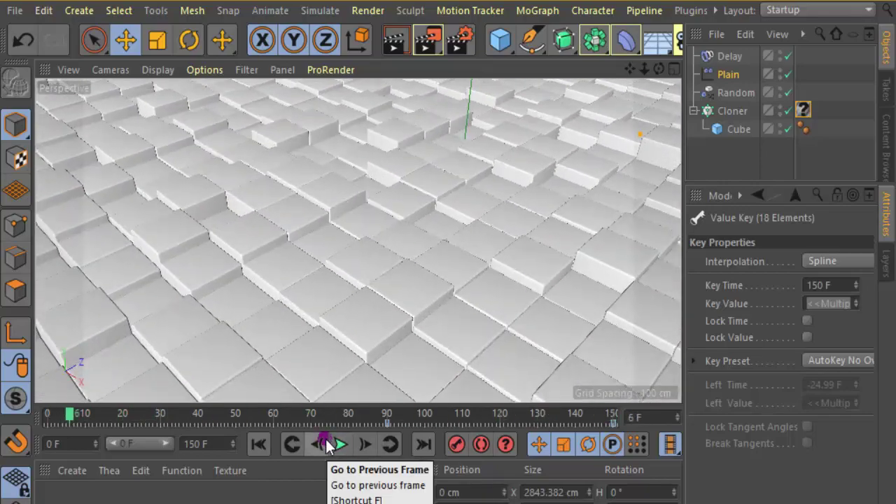
left_click(72, 471)
Step: Create material Mat with reflectance turned off and luminance enabled
left_click(95, 278)
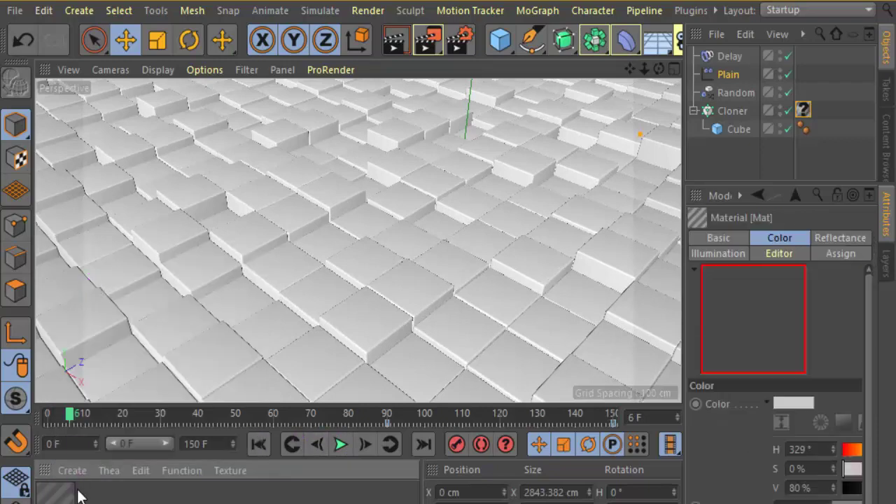
double_click(54, 493)
left_click(349, 296)
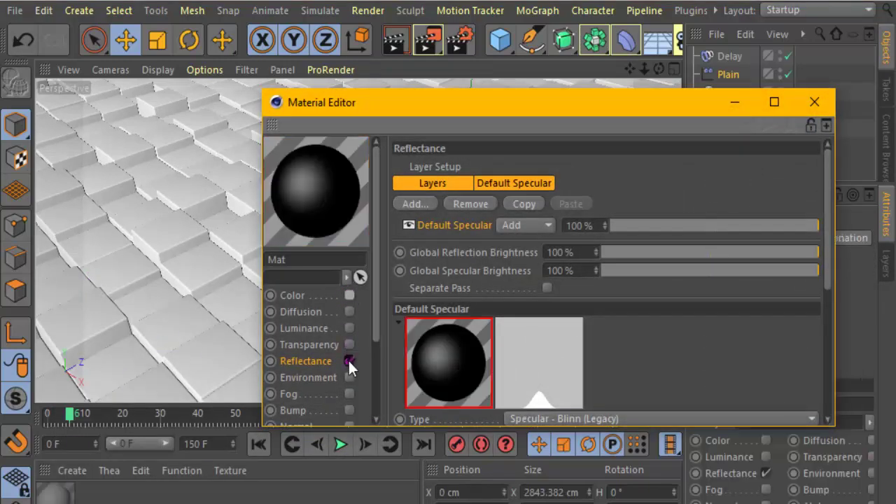
left_click(350, 361)
left_click(349, 328)
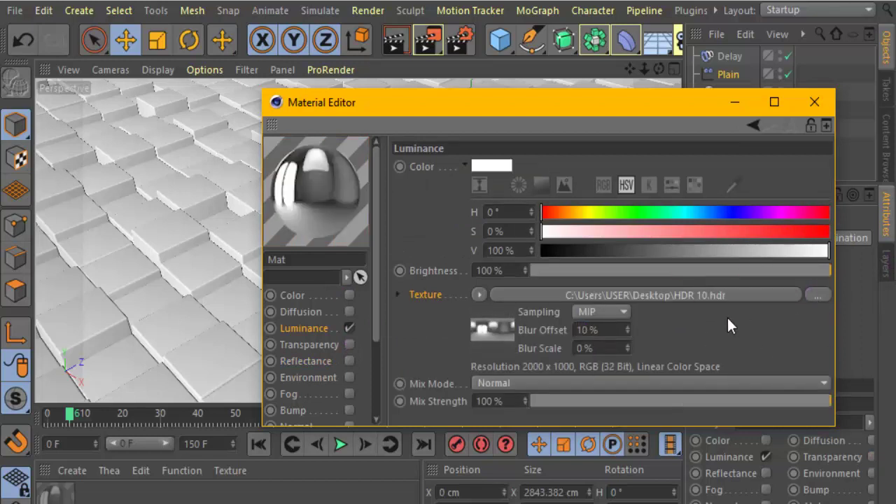
left_click(814, 101)
Step: Add a Sky object, apply Mat to it, and set the texture projection to Cubic
left_click(658, 40)
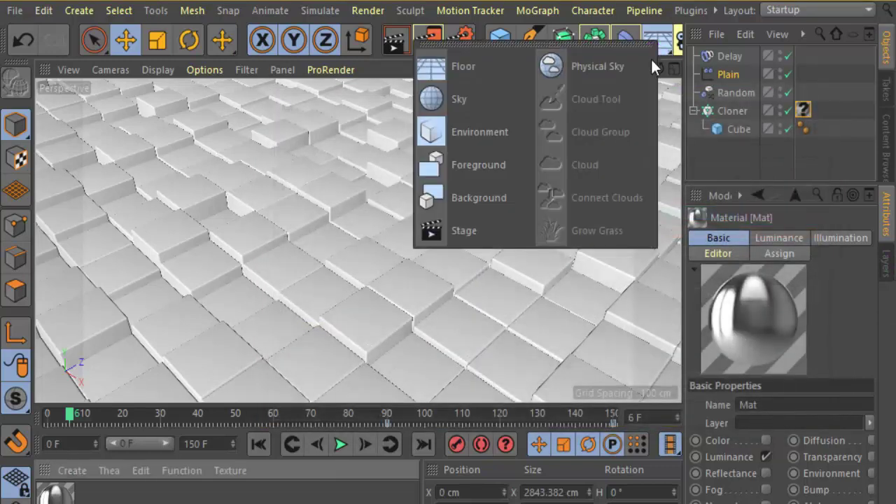
left_click(483, 99)
left_click_drag(692, 82, 710, 61)
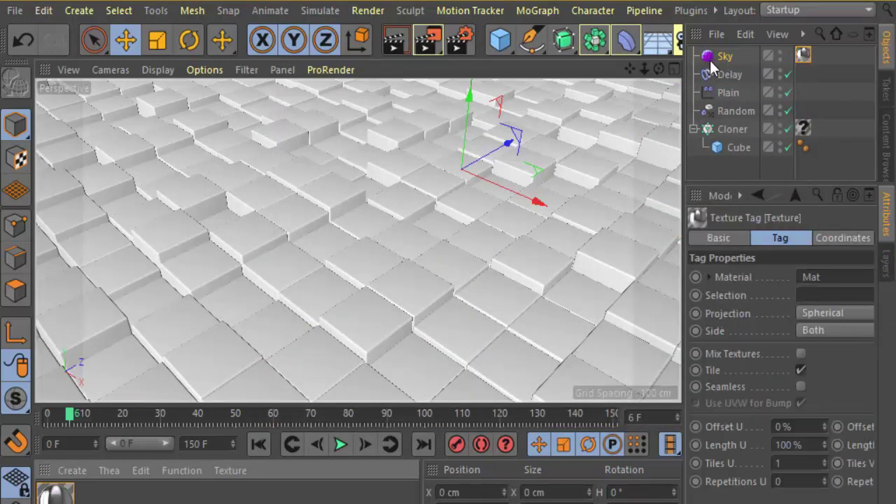
left_click(820, 313)
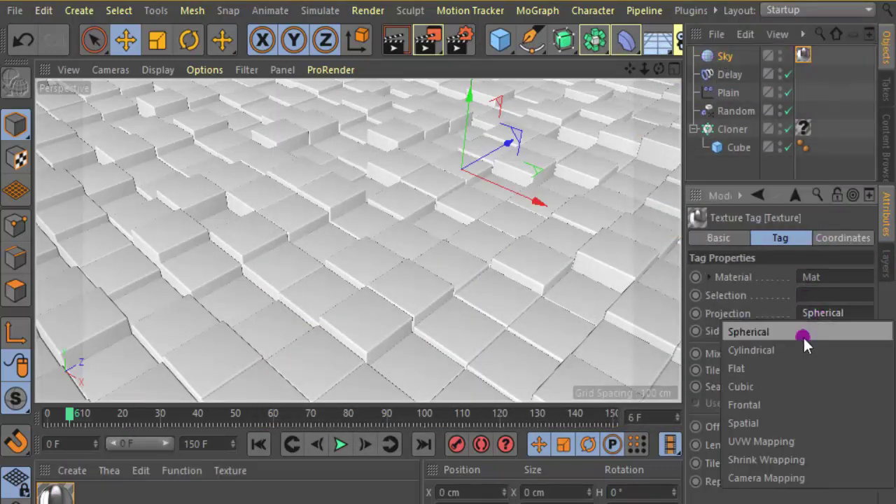
left_click(768, 388)
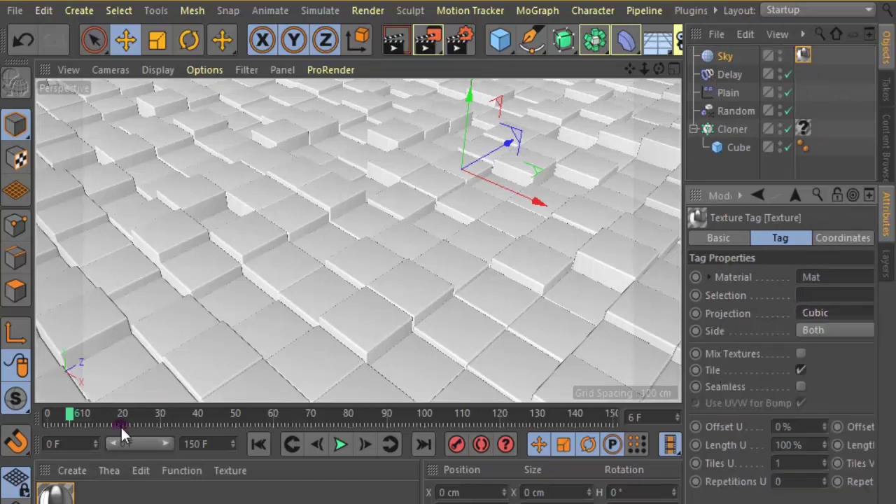
Step: Create a second material, Mat.1, and open it in the Material Editor
left_click_drag(112, 405, 105, 354)
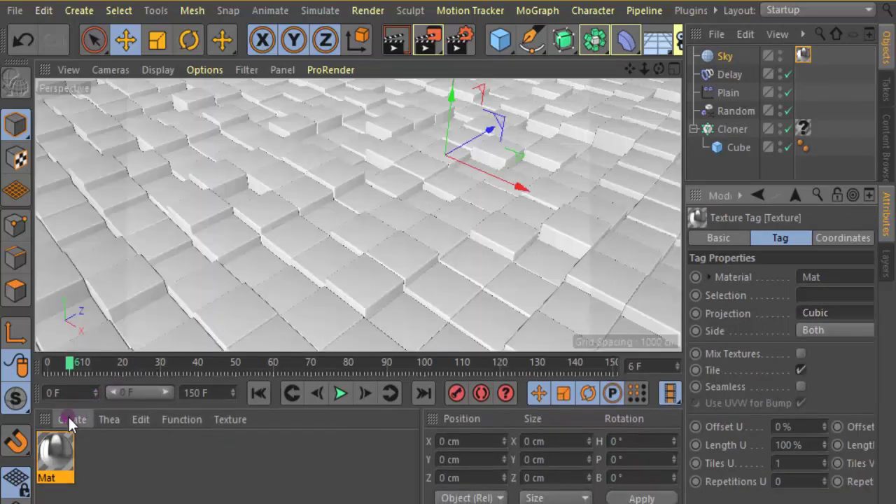
left_click(108, 420)
left_click(91, 458)
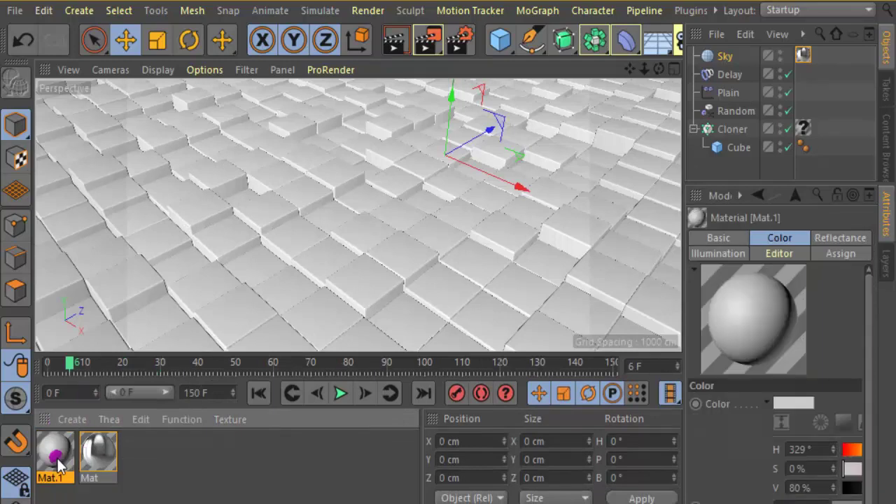
double_click(56, 454)
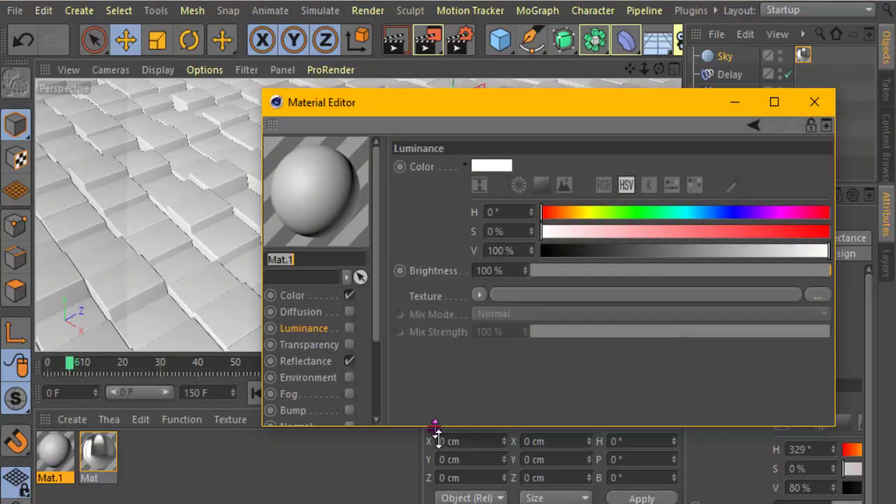
Step: Set Mat.1's colour to hot pink (H 329°, S 78.173%, V 100%)
left_click_drag(436, 426, 435, 473)
left_click(292, 295)
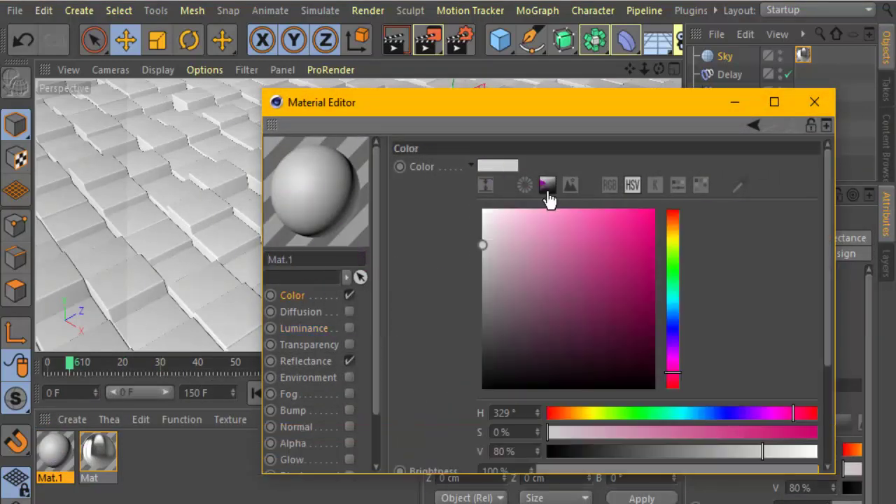
left_click(617, 210)
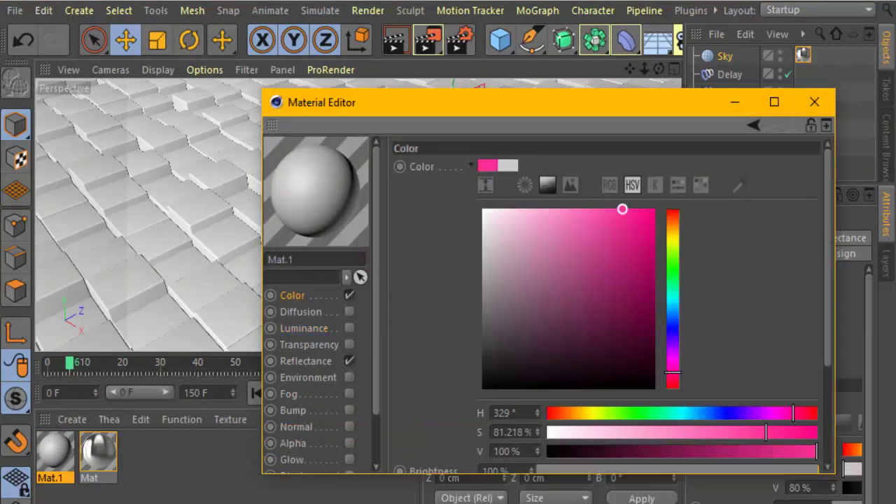
Step: Bring up Mat.1's reflectance settings and the list of reflection layer types
left_click(308, 363)
left_click_drag(675, 102, 567, 33)
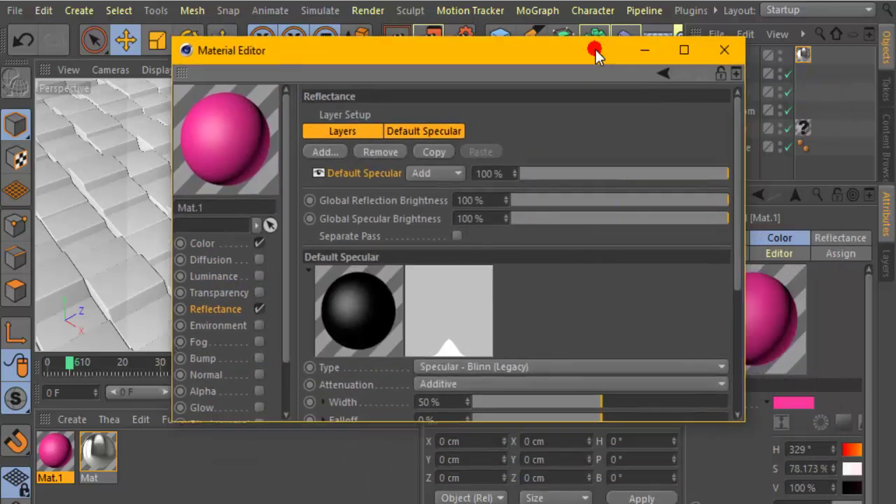
mouse_move(712, 151)
left_mouse_down()
mouse_move(711, 217)
mouse_move(715, 163)
left_mouse_up()
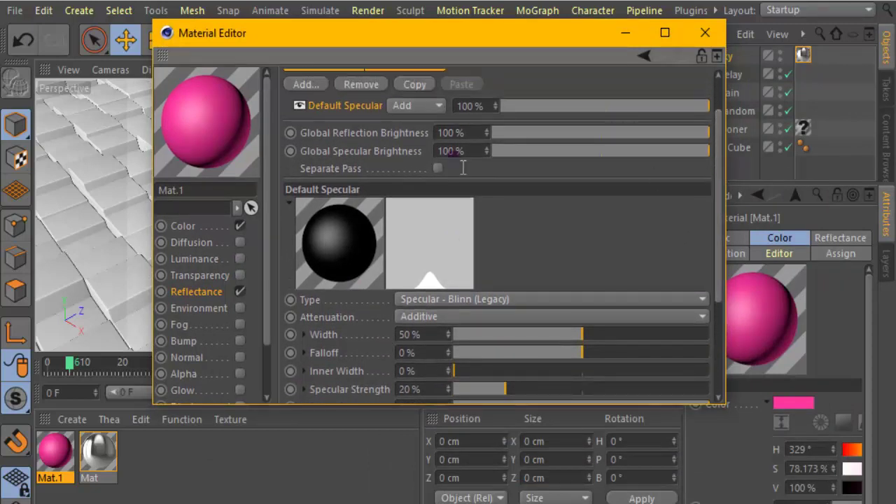
left_click(301, 84)
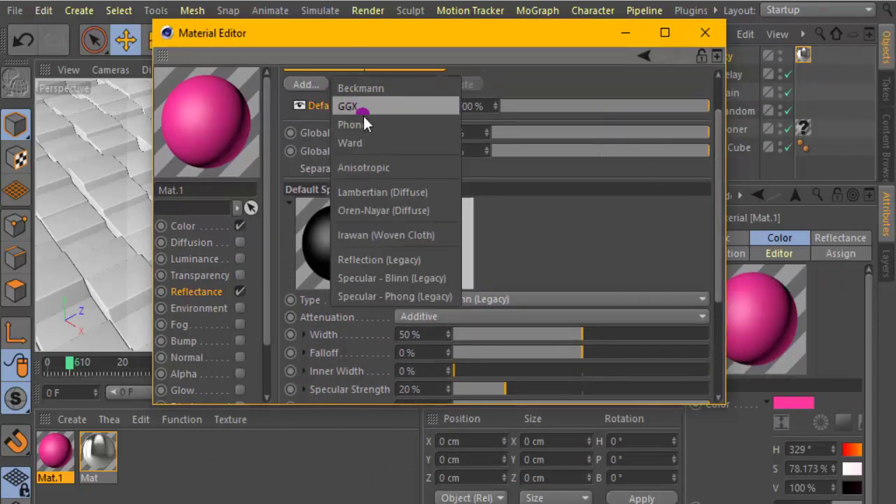
Step: Add a Reflection (Legacy) layer to Mat.1 and adjust its roughness and strength
left_click(389, 261)
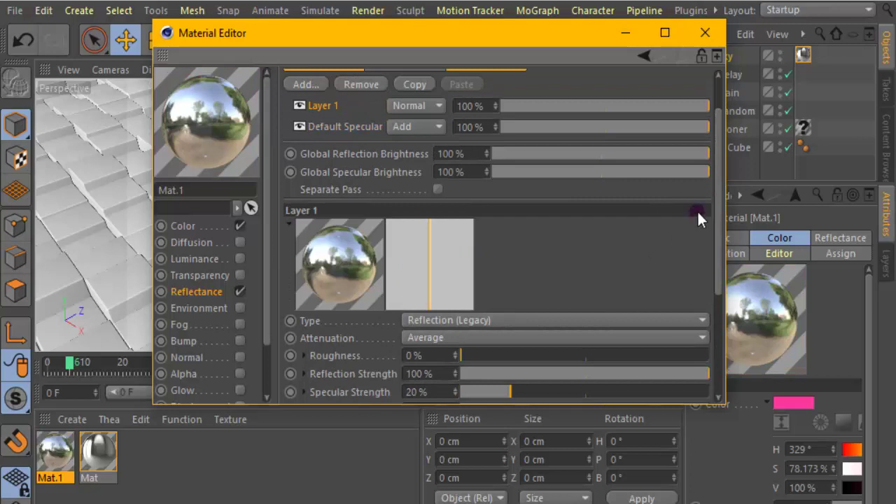
left_click_drag(719, 203, 713, 250)
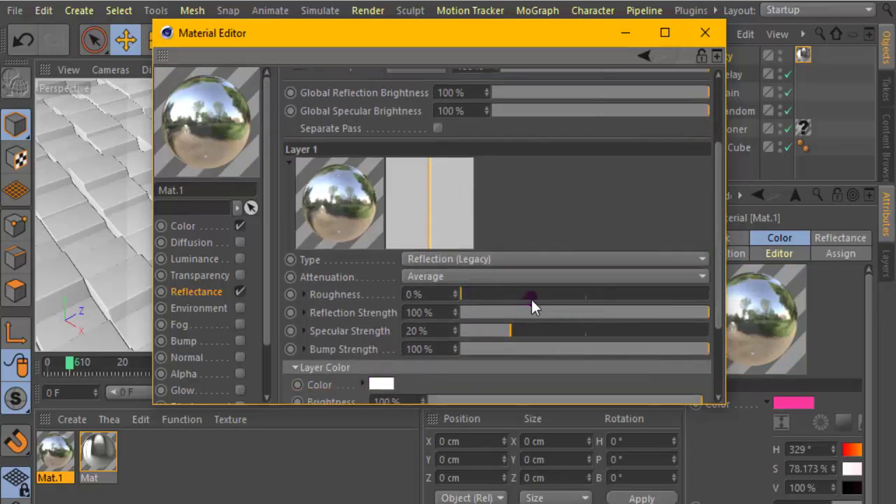
left_click(481, 294)
left_click_drag(561, 313, 526, 315)
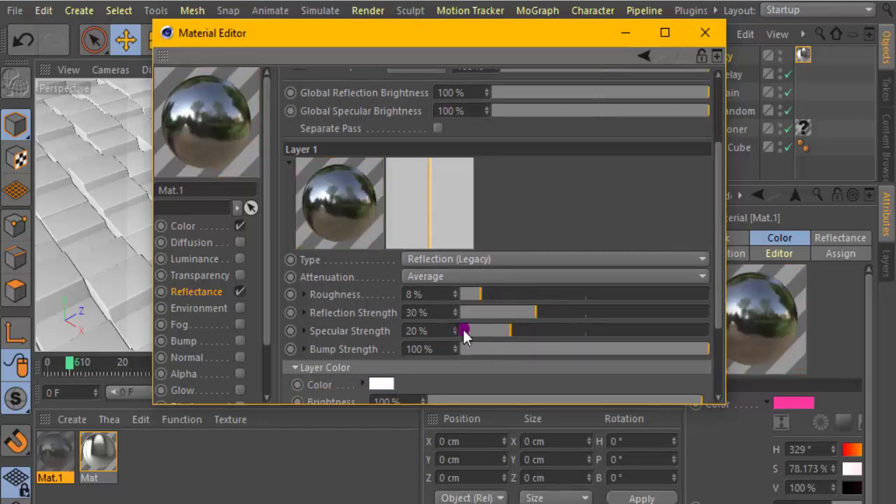
Step: Give the reflection layer a pale pink layer colour
left_click(381, 384)
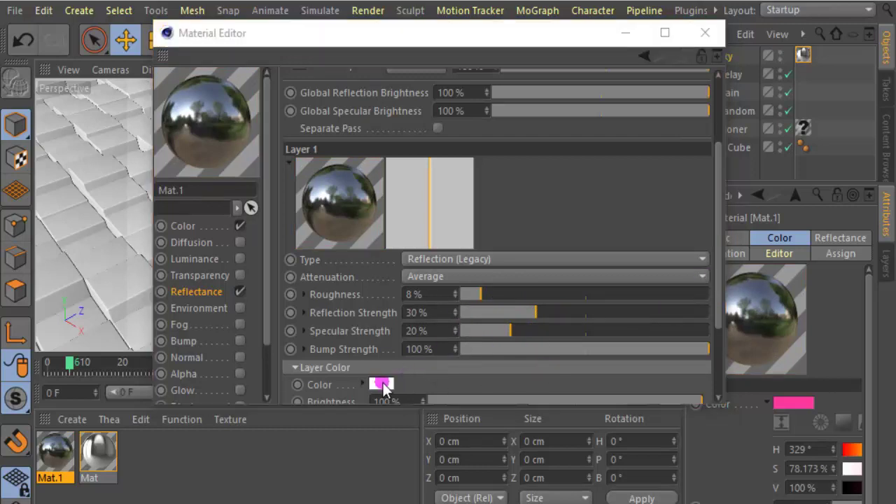
left_click(488, 376)
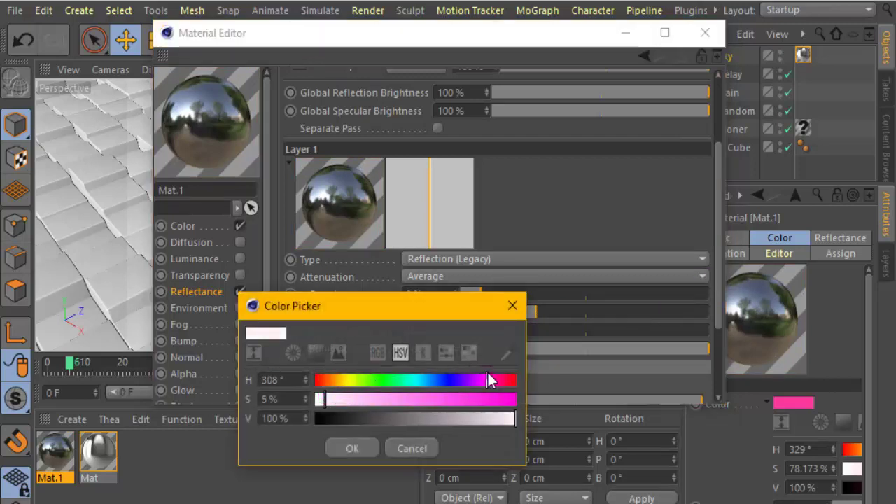
left_click(316, 353)
left_click_drag(320, 380, 310, 378)
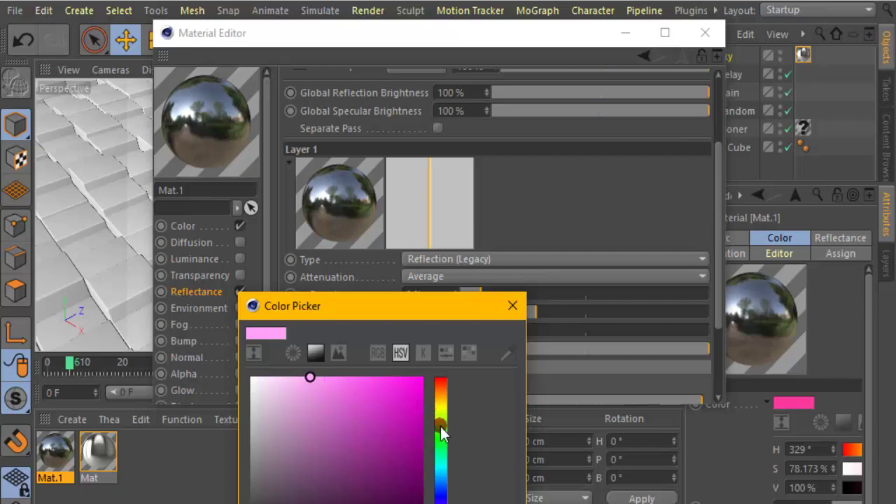
left_click_drag(376, 305, 496, 187)
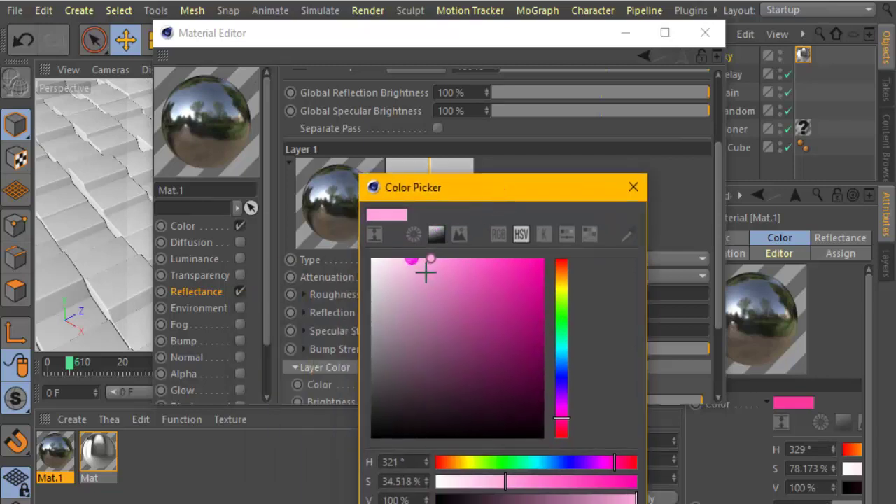
left_click(399, 258)
key("Escape")
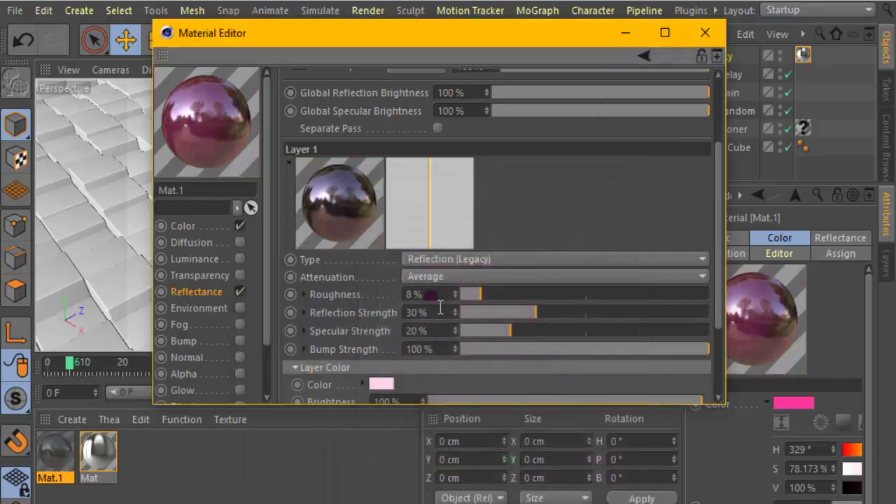
Step: Set layer roughness to 0%, bump strength to 46% and reflection strength to 8%
left_click_drag(536, 312, 685, 315)
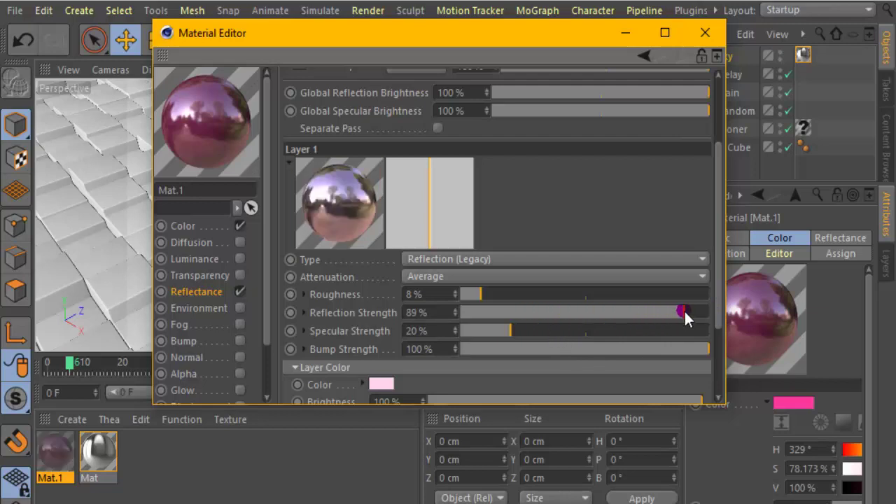
mouse_move(562, 294)
left_mouse_down()
mouse_move(589, 291)
mouse_move(457, 295)
left_mouse_up()
left_click(575, 350)
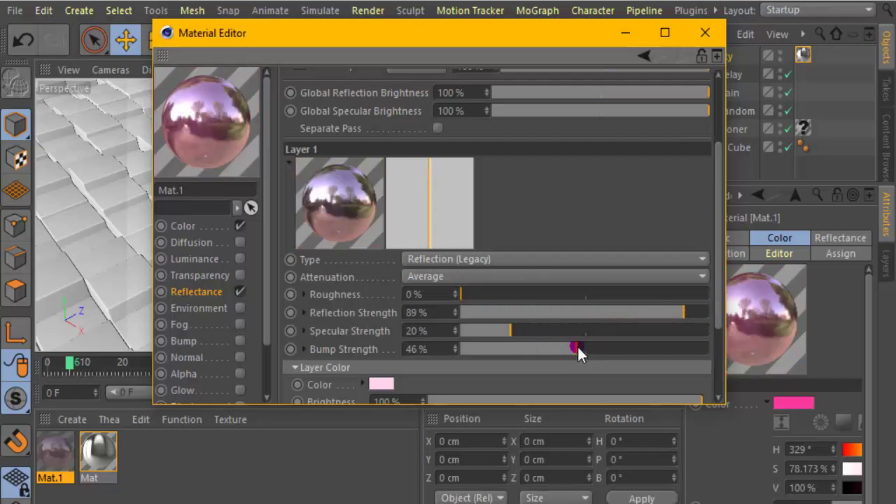
left_click(578, 312)
left_click_drag(578, 312, 480, 312)
Step: Refine the layer colour to a light pink, leaving its texture slot empty
left_click(377, 387)
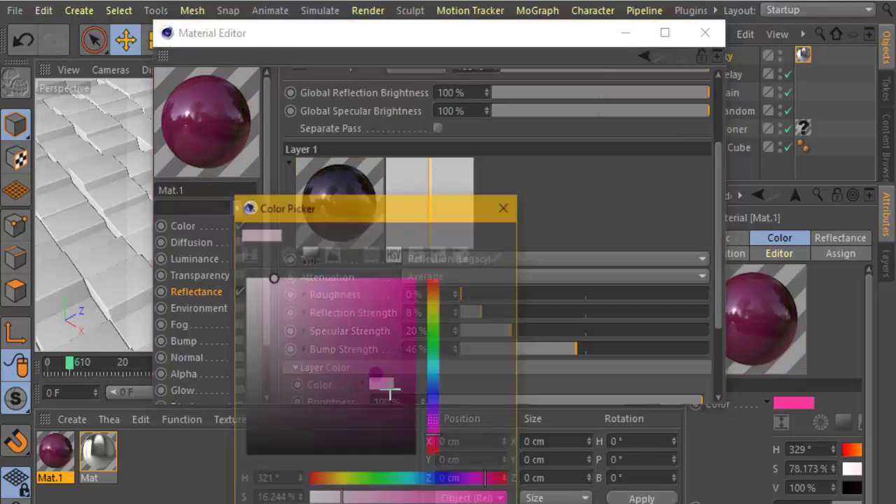
key("Return")
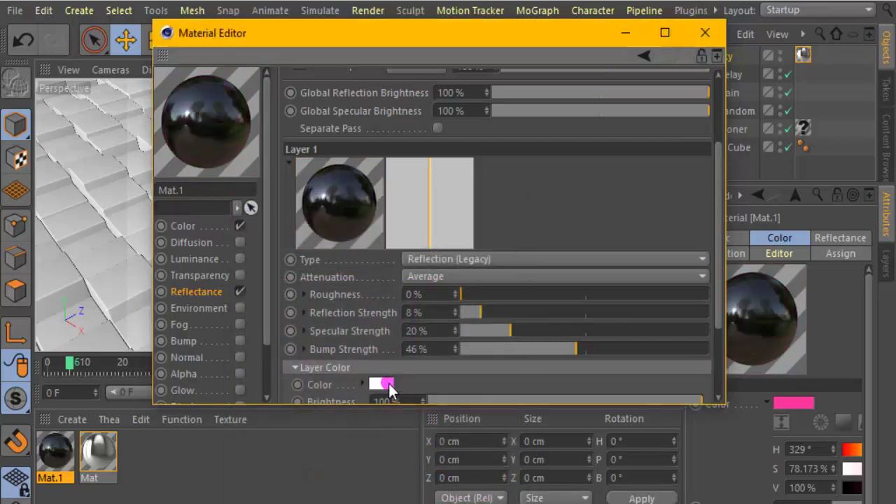
left_click(383, 387)
left_click(446, 429)
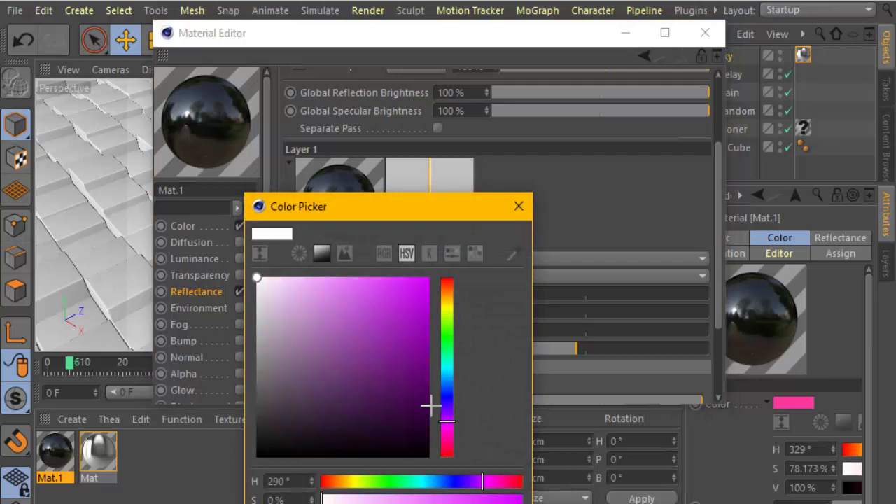
left_click(286, 278)
left_click(449, 427)
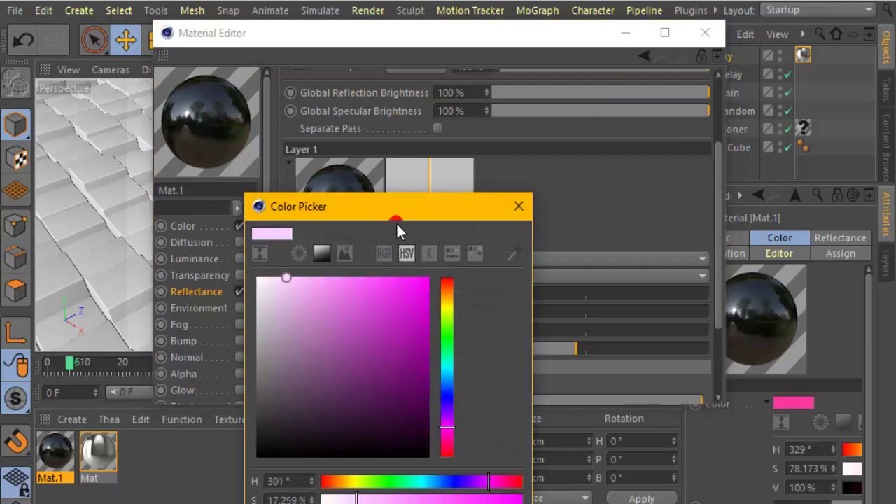
left_click_drag(396, 222, 475, 165)
left_click(434, 493)
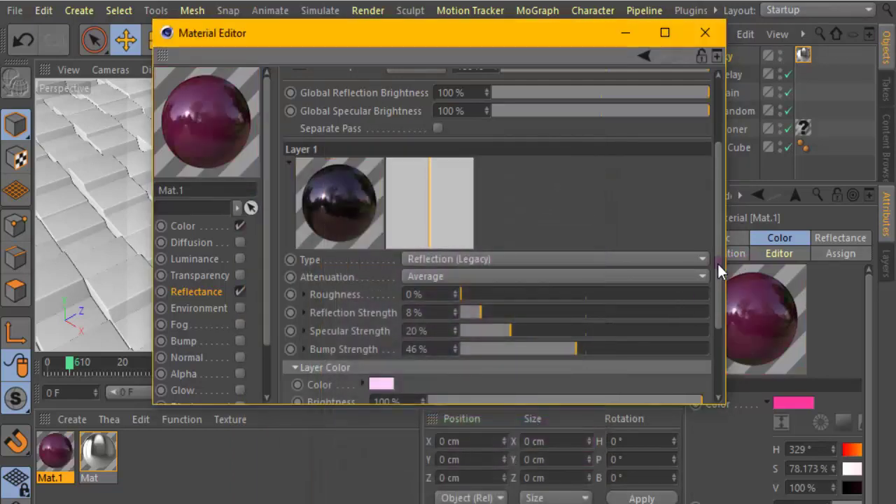
left_click_drag(718, 265, 719, 312)
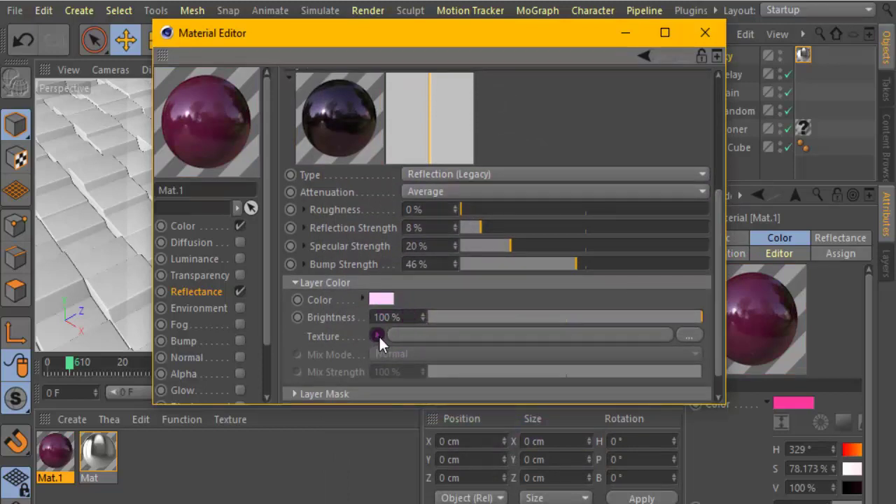
left_click(377, 336)
left_click(712, 280)
scroll(713, 280, "up", 3)
Step: Replace the pink material with a new one coloured fully saturated hot pink
left_click(705, 33)
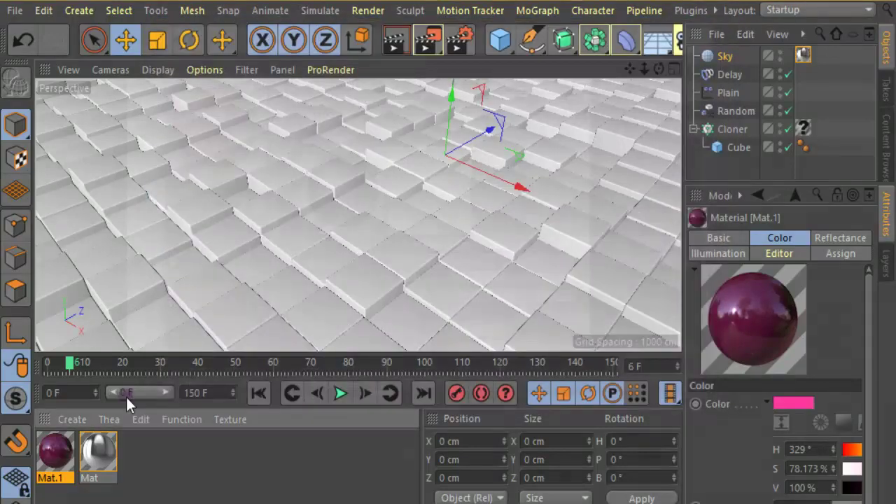
key("Delete")
left_click(72, 419)
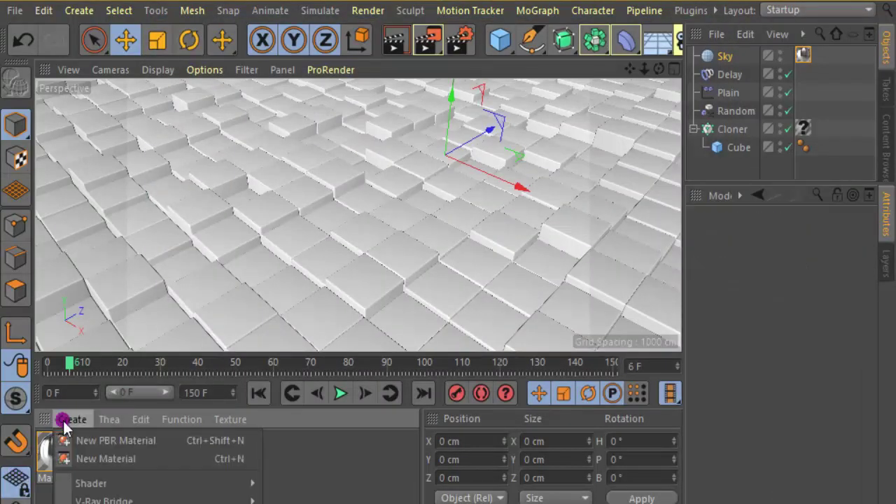
left_click(90, 459)
double_click(52, 456)
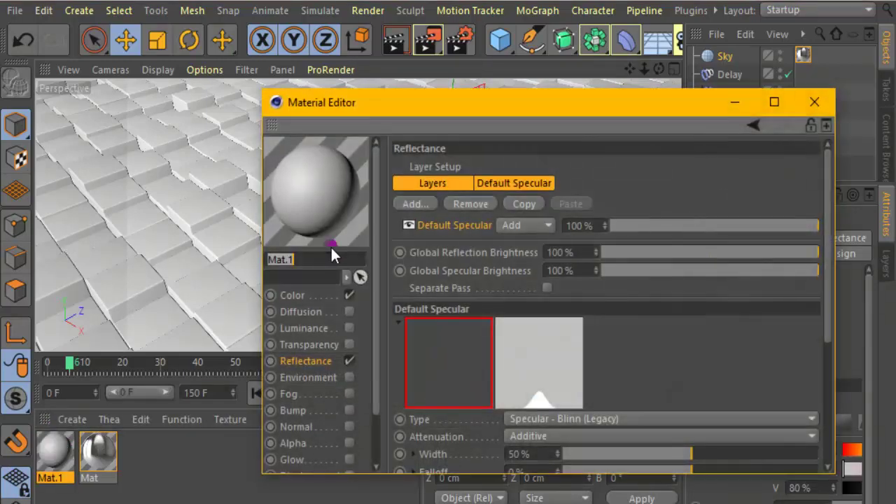
left_click(291, 296)
left_click_drag(602, 243, 720, 222)
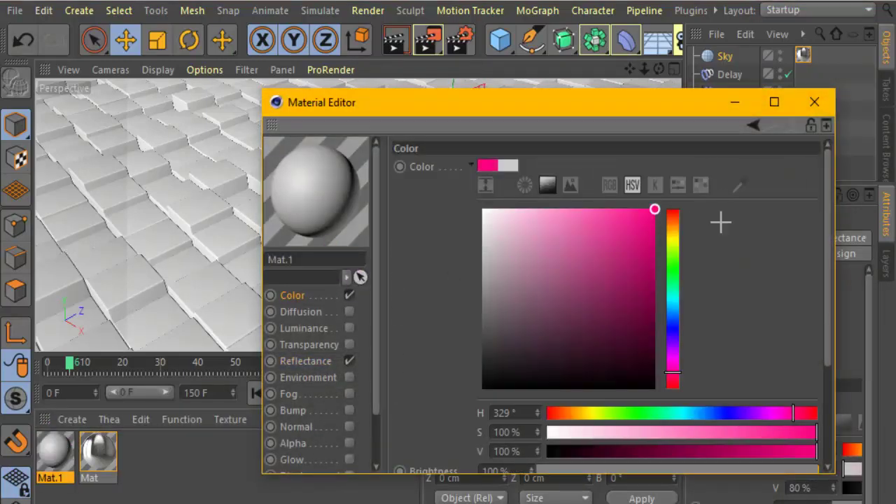
left_click_drag(534, 102, 535, 30)
Step: Set the reflectance layer to Beckmann with 11% roughness and 27% reflection strength
left_click(307, 288)
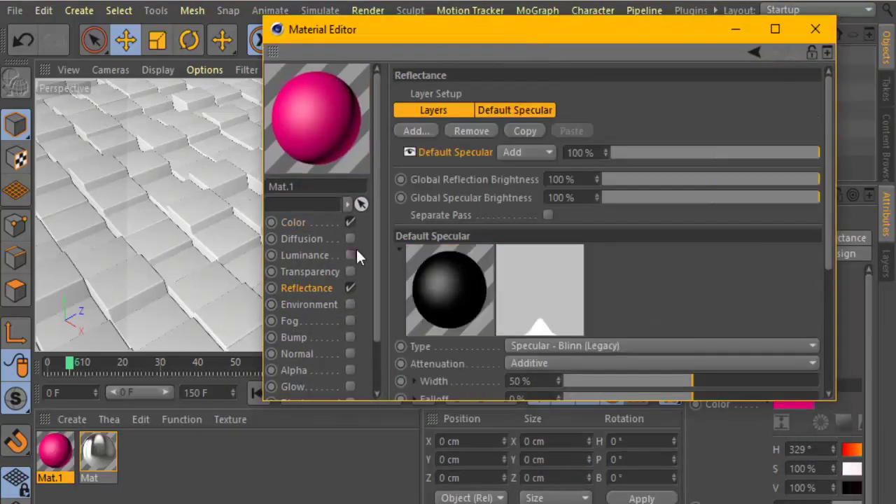
left_click_drag(831, 248, 831, 310)
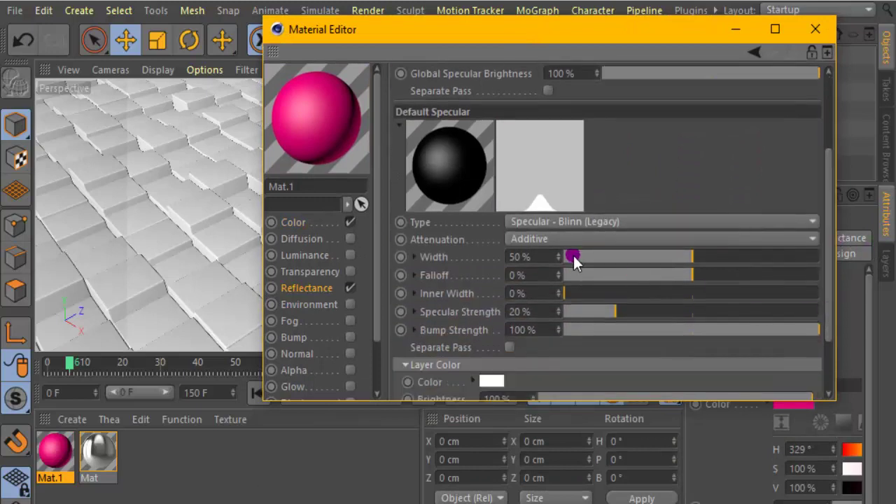
left_click(563, 222)
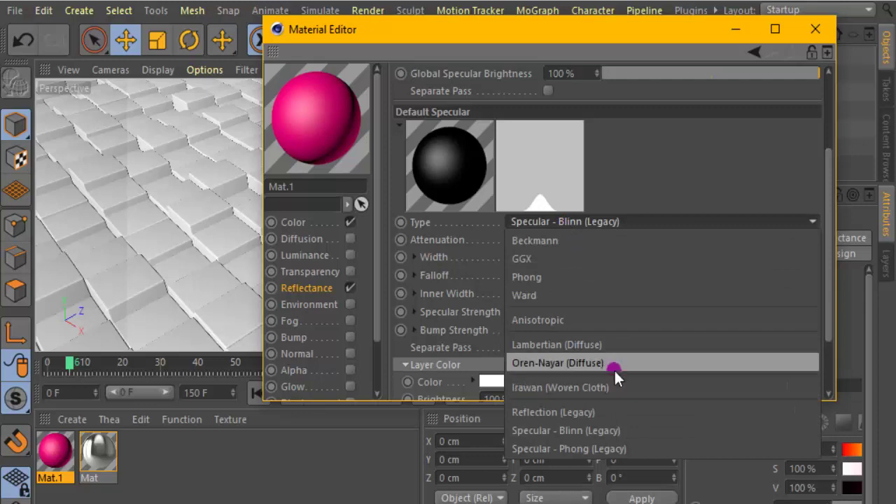
left_click(565, 239)
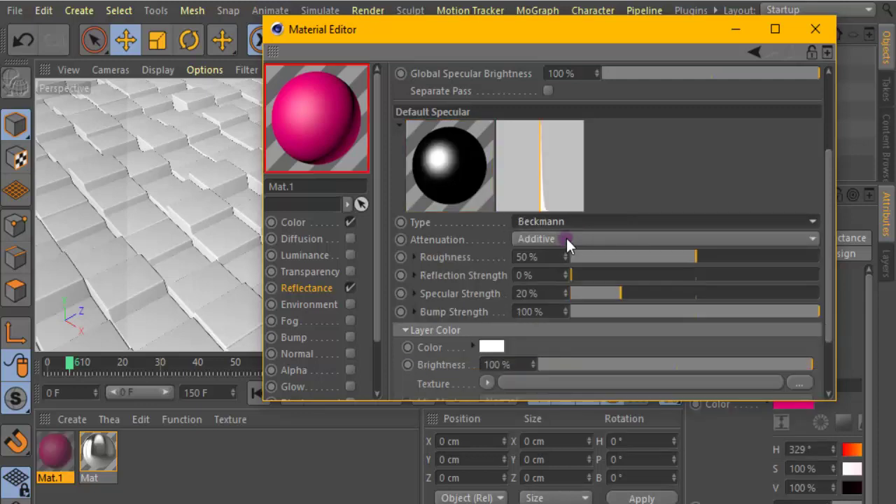
left_click(677, 274)
left_click_drag(644, 258, 597, 257)
left_click(636, 274)
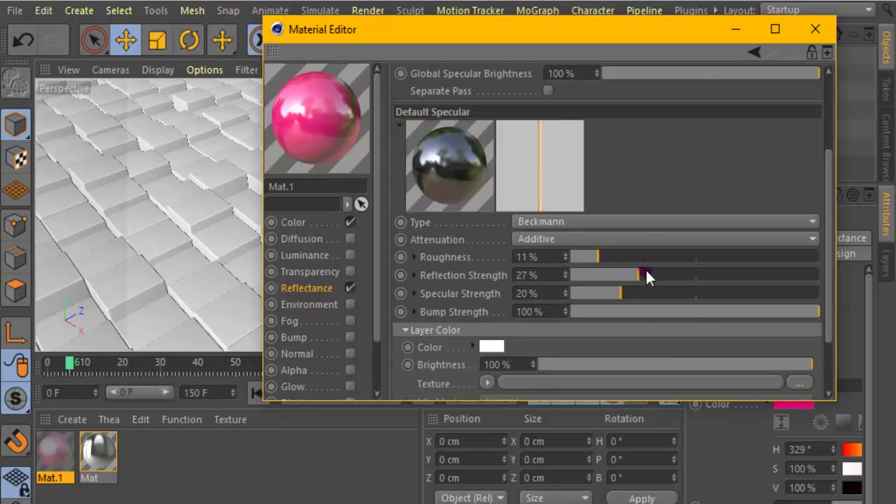
Step: Apply Mat.1 to the Cloner's cubes and render a preview region of them in the viewport
left_click(816, 29)
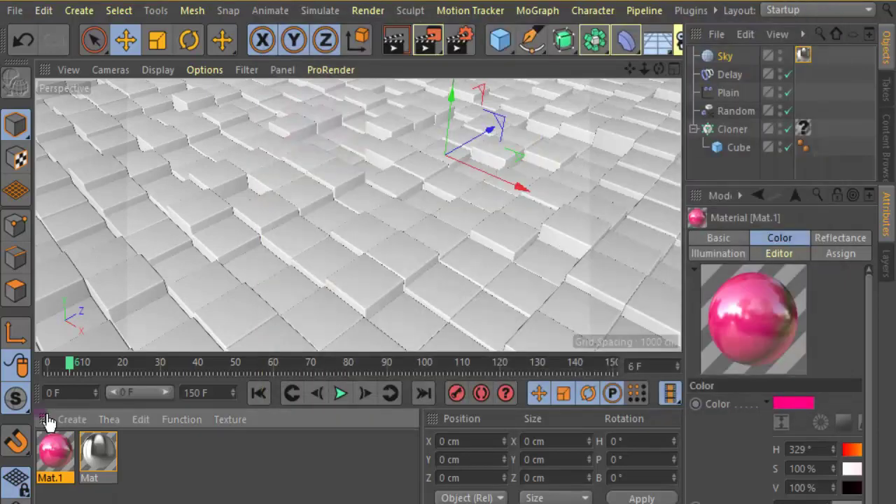
left_click_drag(55, 466, 346, 284)
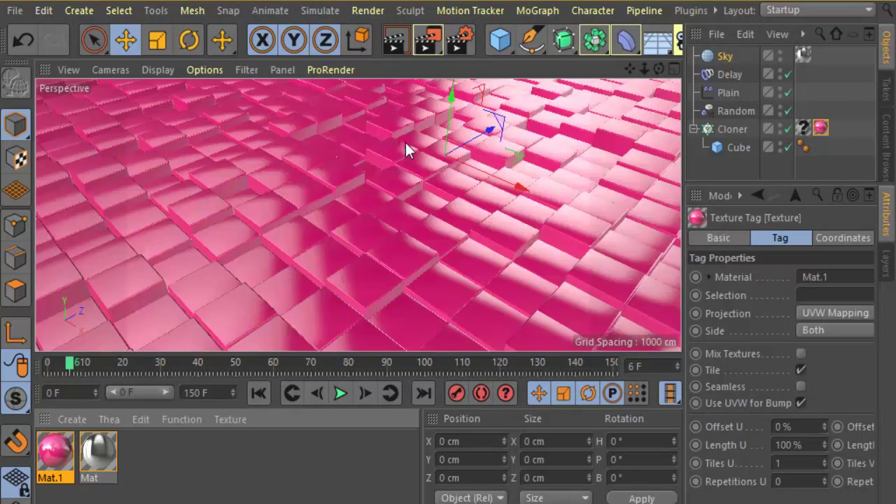
left_click(390, 46)
left_click_drag(372, 137, 476, 206)
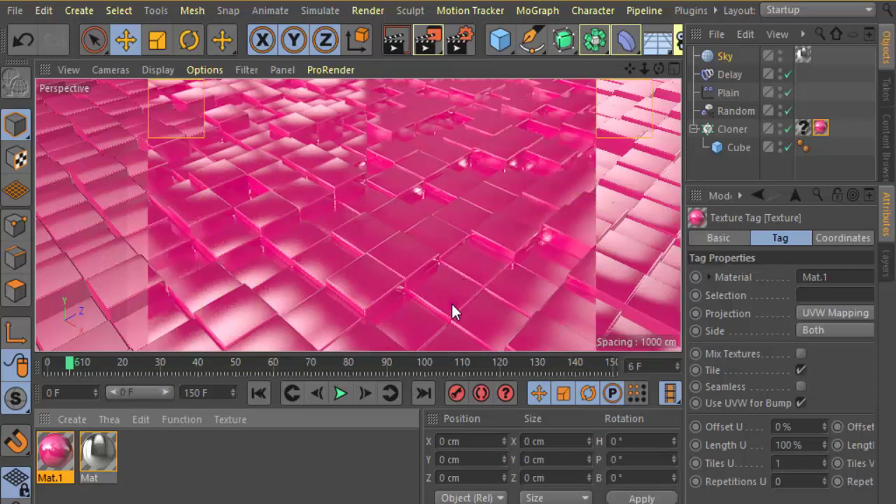
Step: Set Mat's luminance blur offset to 0% so the HDR sky is sharp
double_click(98, 441)
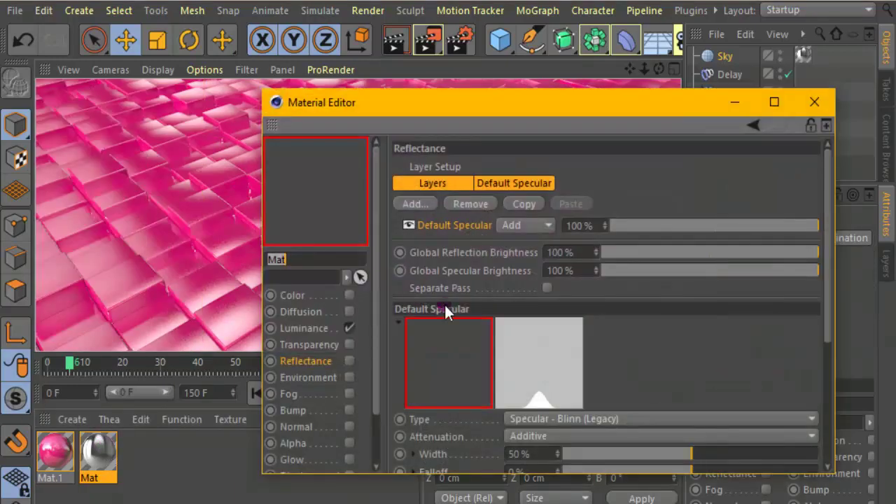
left_click(323, 329)
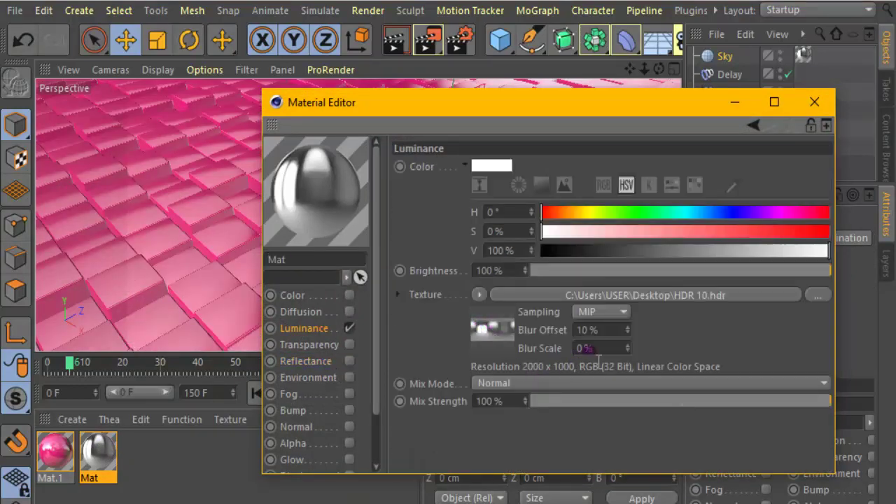
type("0")
key("Return")
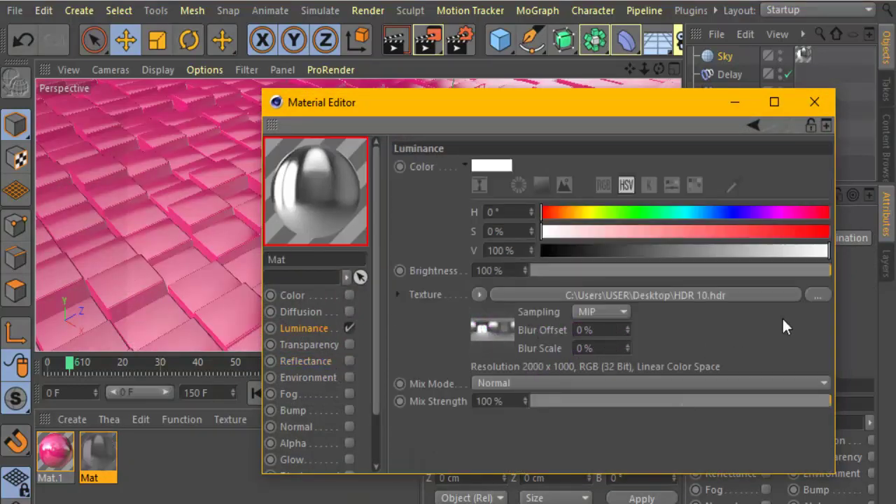
left_click(815, 102)
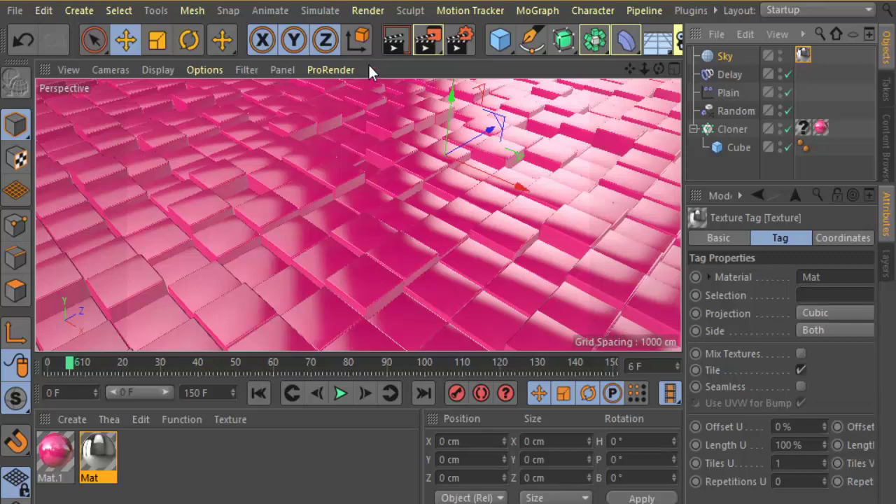
left_click_drag(658, 69, 659, 70)
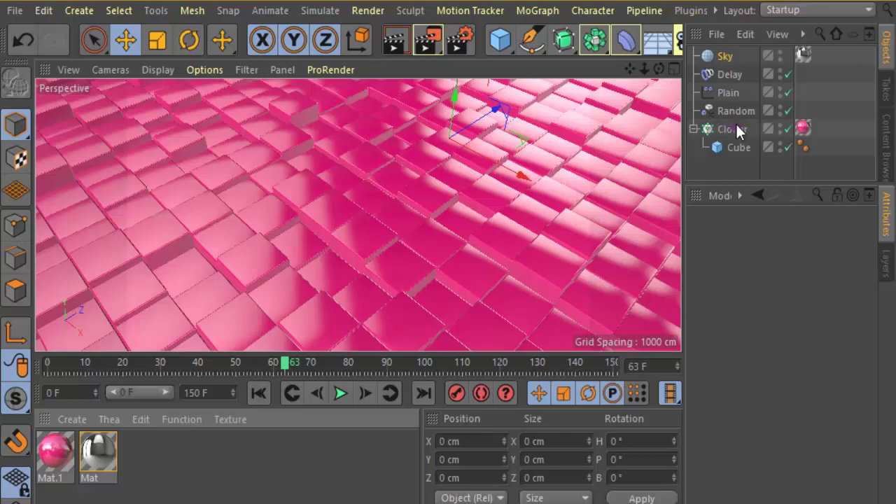
Step: Set the Delay effector strength to 70% and review the animation playback
left_click(733, 78)
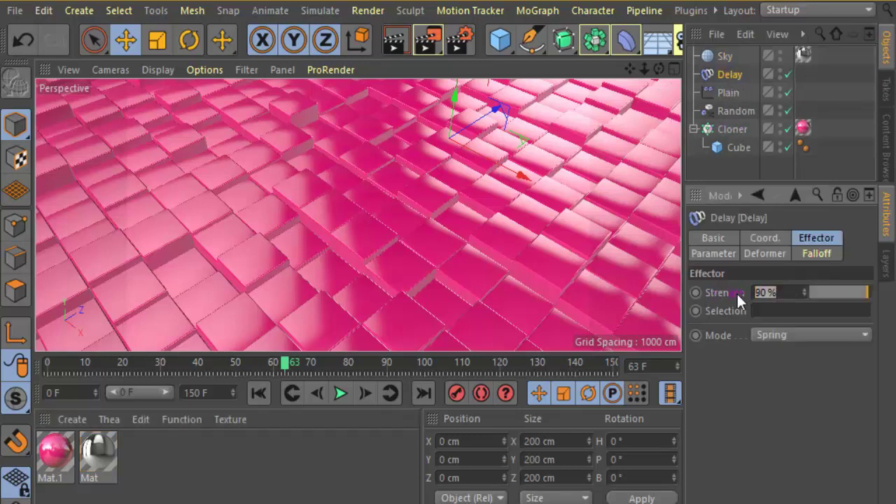
type("0")
key("Return")
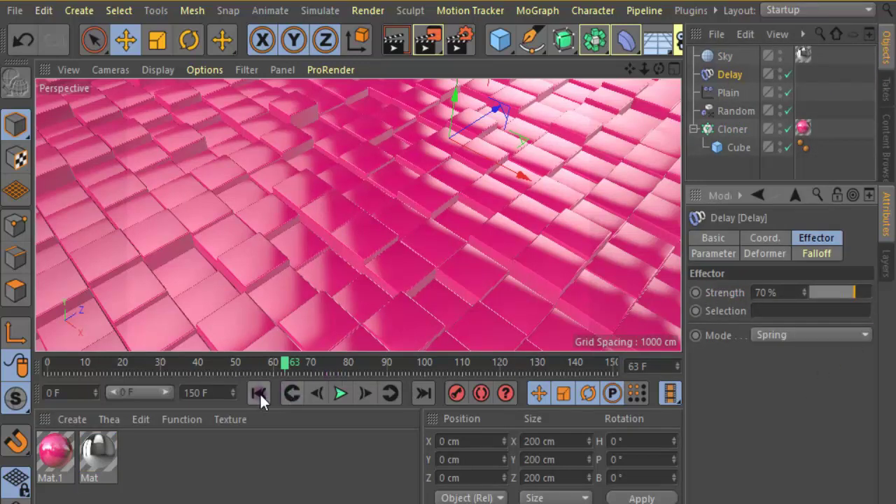
left_click(258, 393)
left_click(341, 392)
left_click_drag(658, 68, 664, 79)
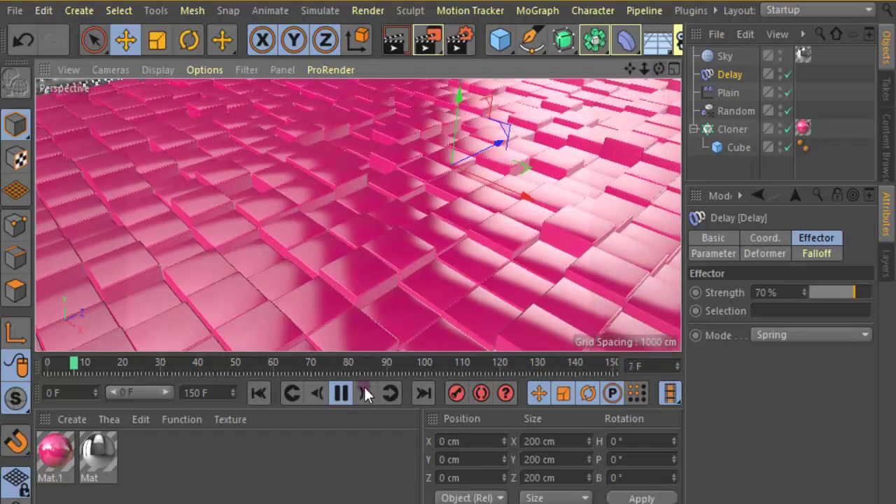
left_click(341, 393)
left_click_drag(658, 79, 660, 64)
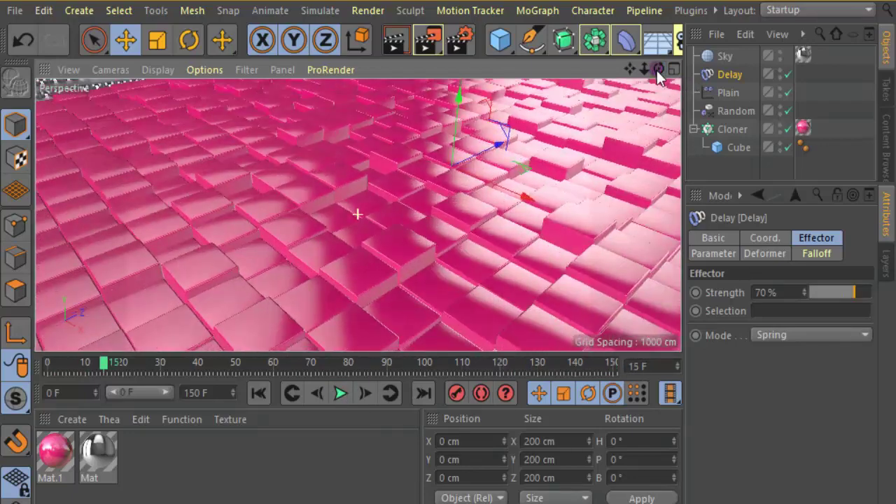
scroll(439, 138, "down", 5)
scroll(455, 133, "up", 3)
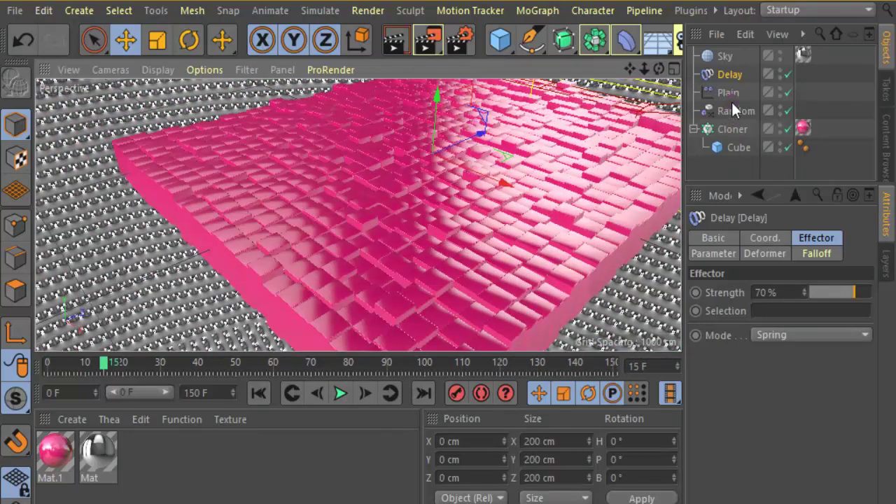
Step: Add a Compositing tag to the Sky with Seen by Camera turned off
right_click(730, 74)
mouse_move(545, 4)
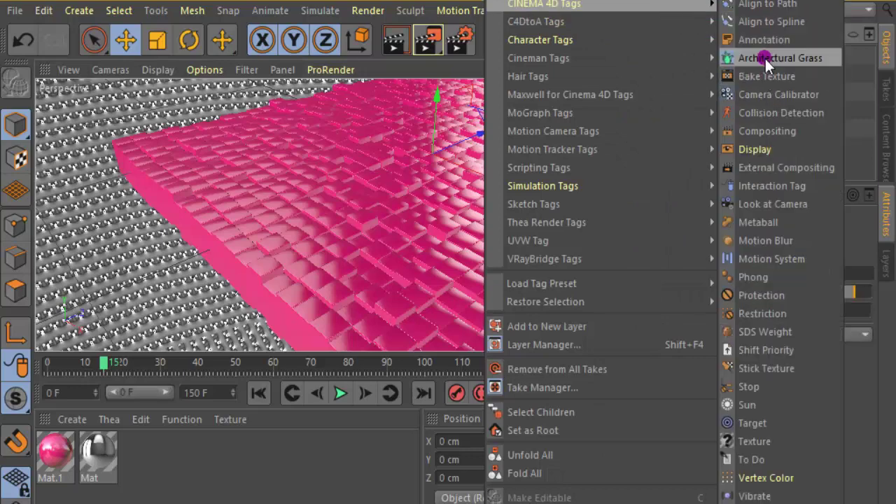
left_click(767, 131)
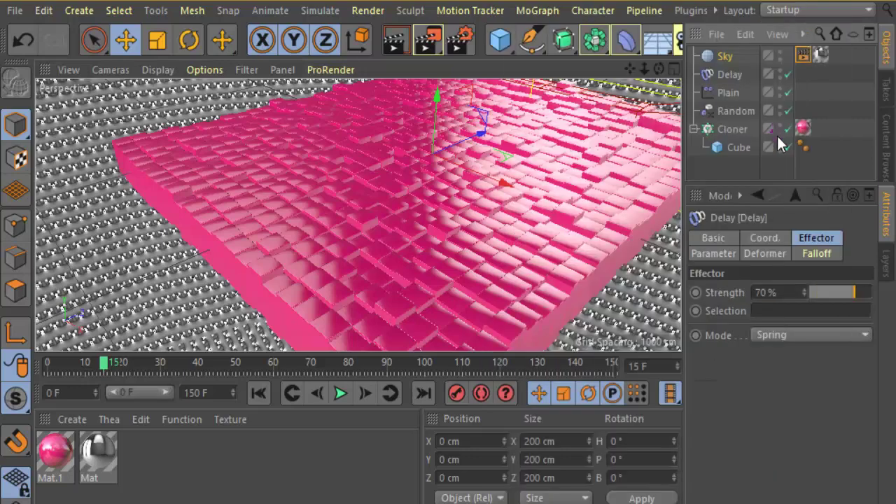
left_click(791, 363)
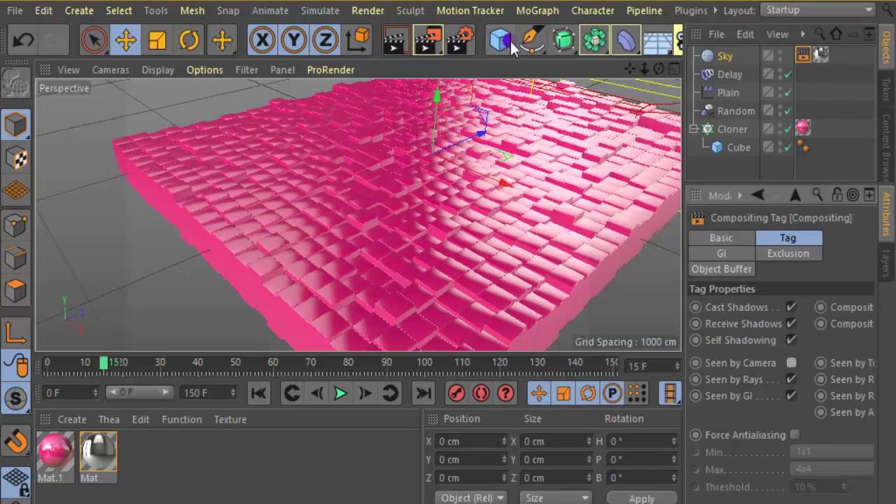
scroll(4, 42, "down", 2)
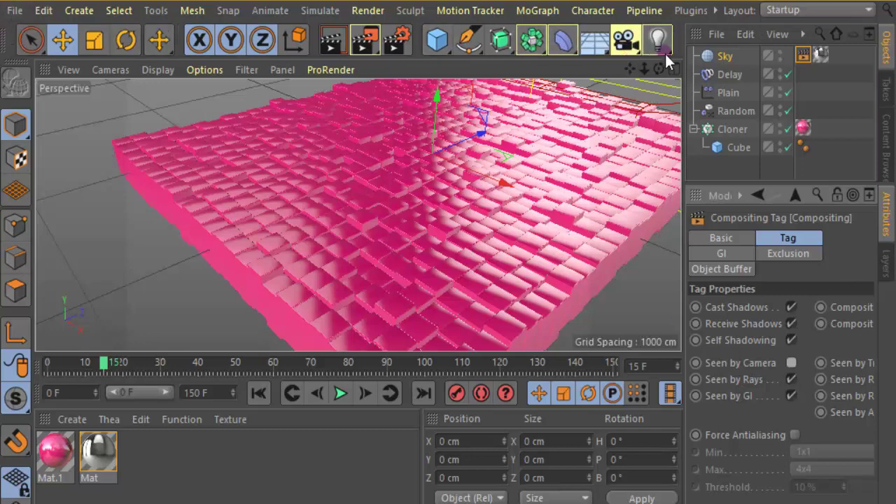
Step: Add an omni light and set its shadow type to Shadow Maps (Soft)
left_click_drag(659, 44, 722, 66)
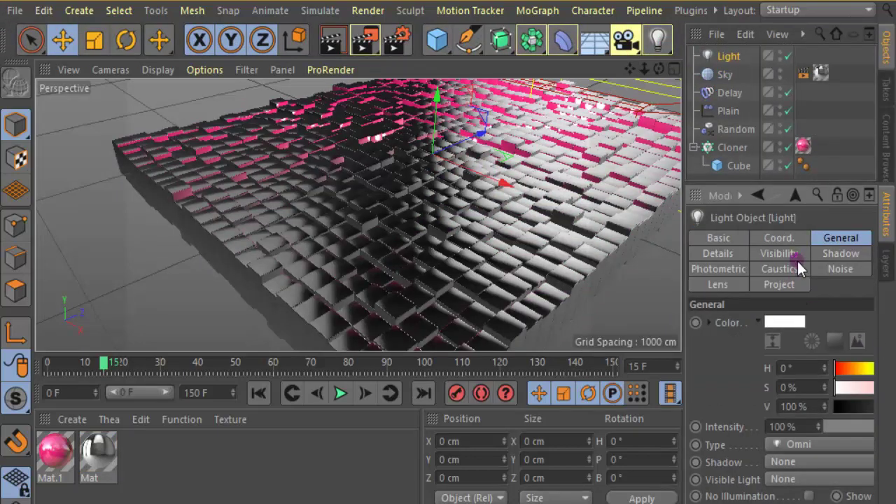
left_click_drag(797, 195, 795, 125)
left_click(805, 392)
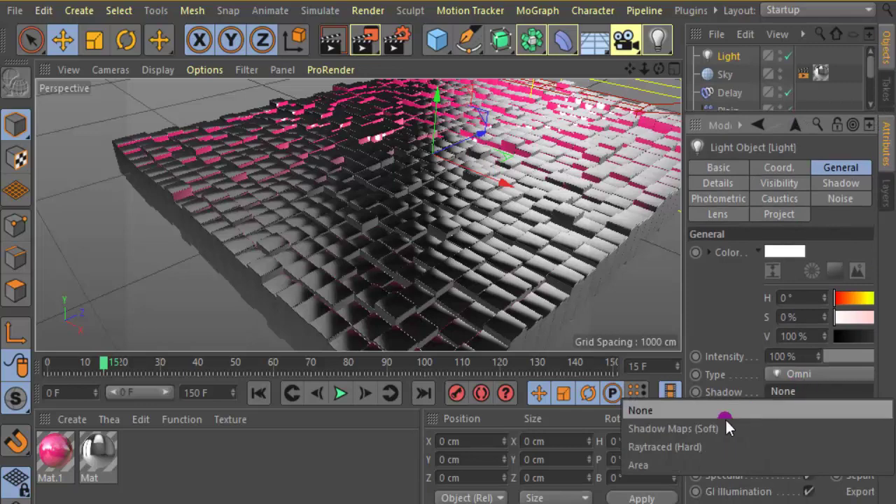
left_click(721, 425)
Step: Move the light high above and beside the cube field, then render a preview
mouse_move(346, 236)
left_mouse_down("alt")
mouse_move(412, 118)
mouse_move(318, 146)
mouse_move(319, 84)
left_mouse_up("alt")
scroll(371, 186, "down", 5)
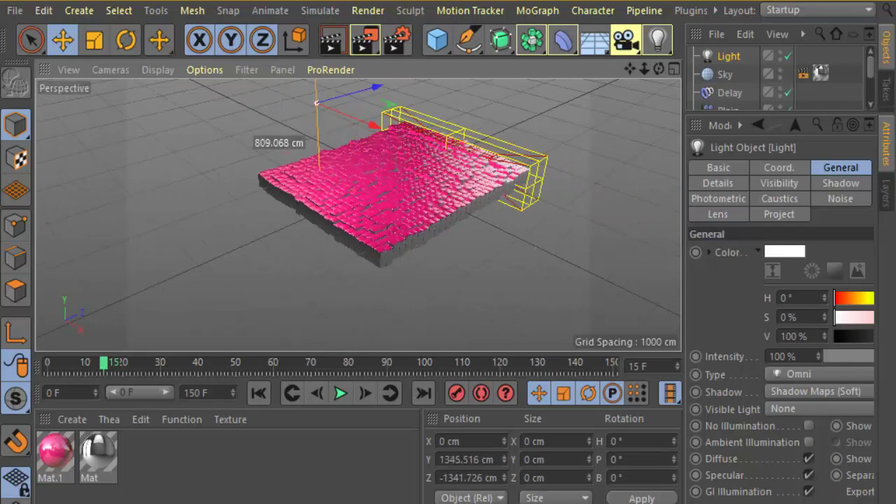
mouse_move(378, 130)
left_mouse_down()
mouse_move(465, 178)
mouse_move(327, 96)
mouse_move(341, 106)
left_mouse_up()
scroll(434, 154, "up", 3)
scroll(406, 140, "up", 3)
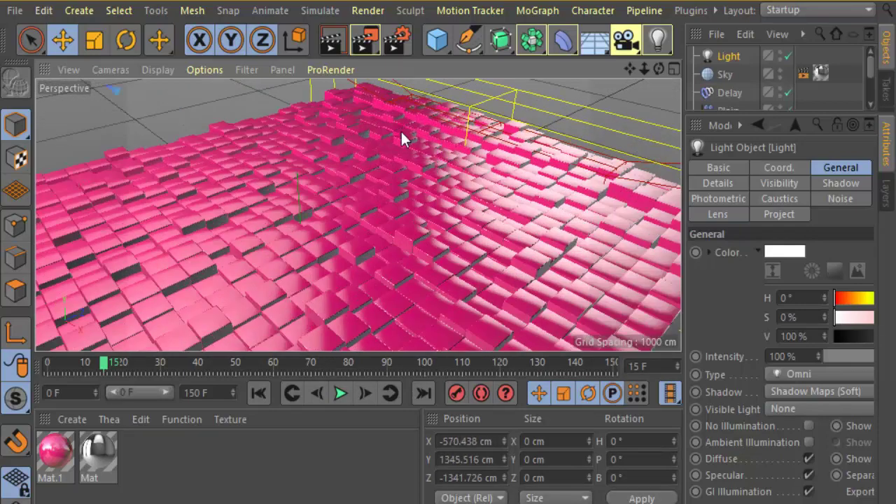
left_click(333, 52)
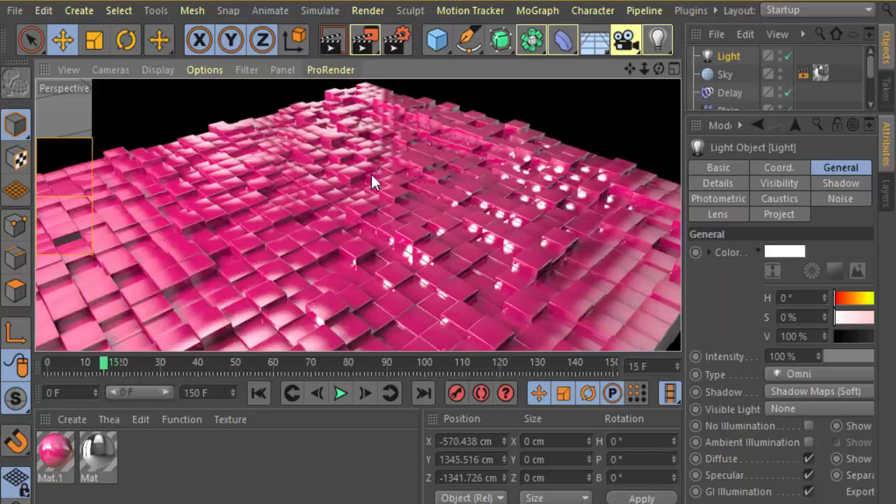
Step: Open Mat.1 in the Material Editor as a smaller window moved aside
double_click(53, 458)
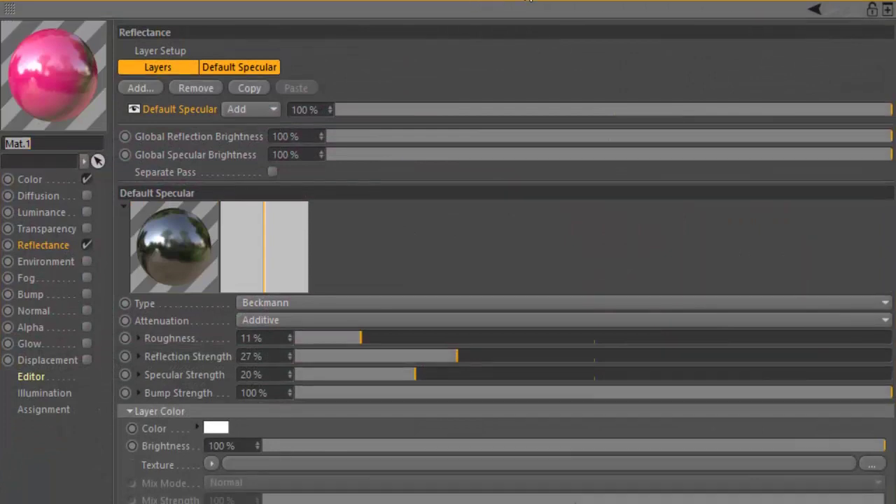
left_click_drag(530, 1, 411, 62)
mouse_move(753, 85)
left_mouse_down()
mouse_move(467, 224)
mouse_move(310, 240)
mouse_move(676, 35)
left_mouse_up()
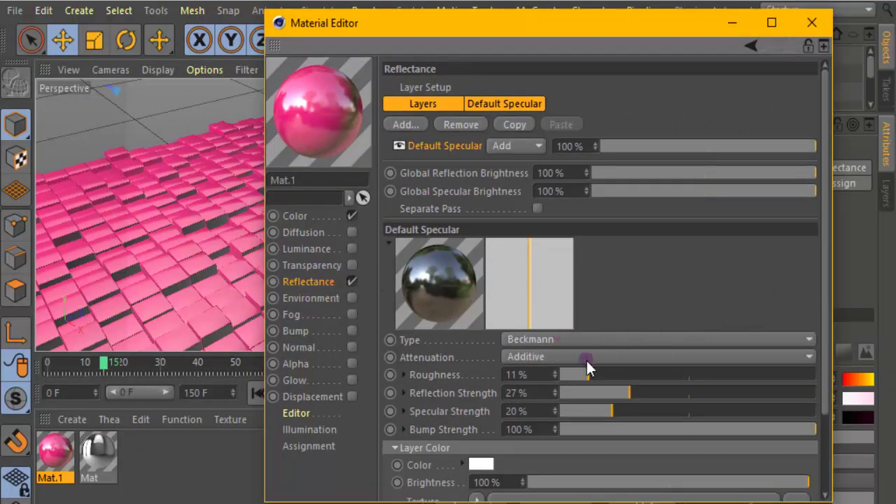
Step: Lower the Reflectance layer to 5% bump, 3% specular and 14% reflection strength
left_click_drag(823, 227, 823, 258)
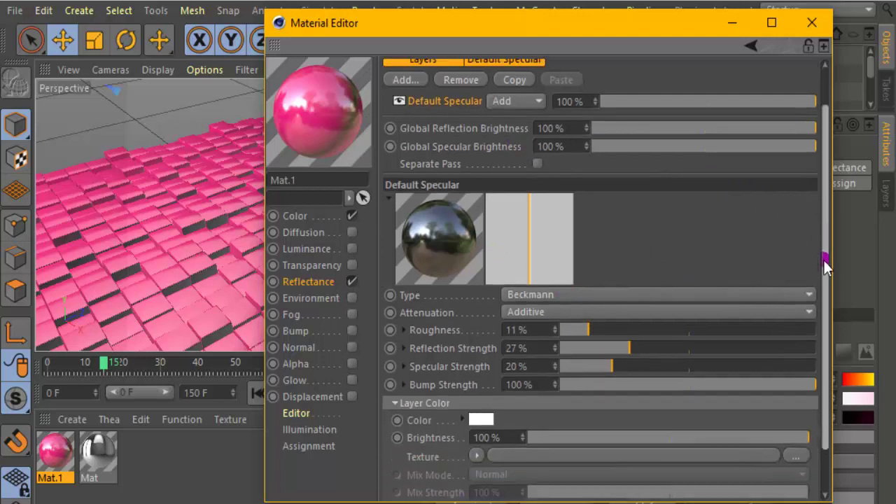
left_click(683, 369)
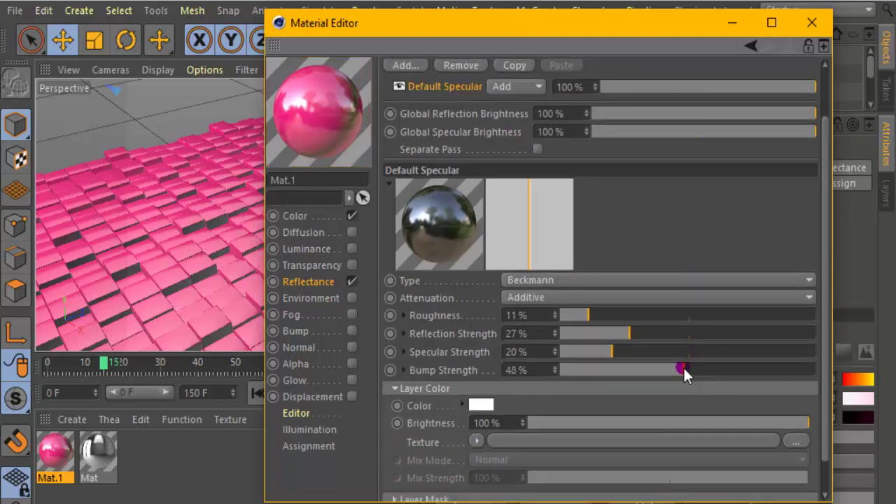
mouse_move(683, 366)
left_mouse_down()
mouse_move(577, 352)
mouse_move(582, 370)
left_mouse_up()
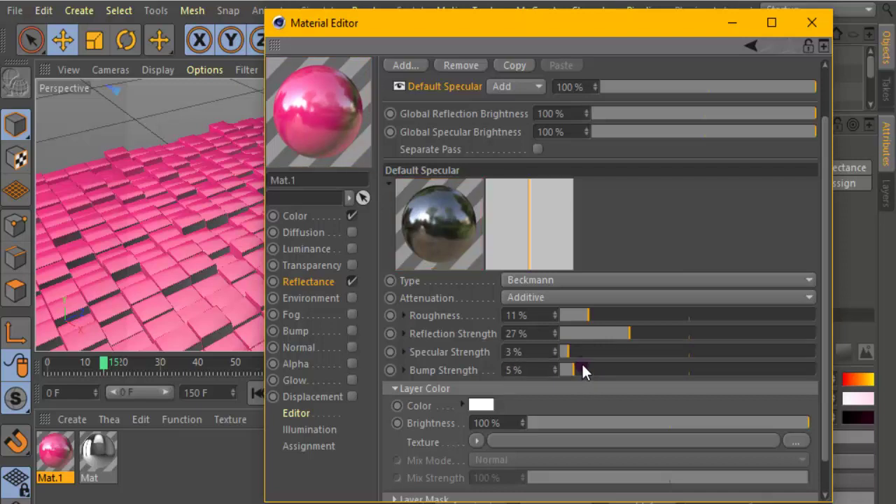
left_click_drag(620, 333, 596, 333)
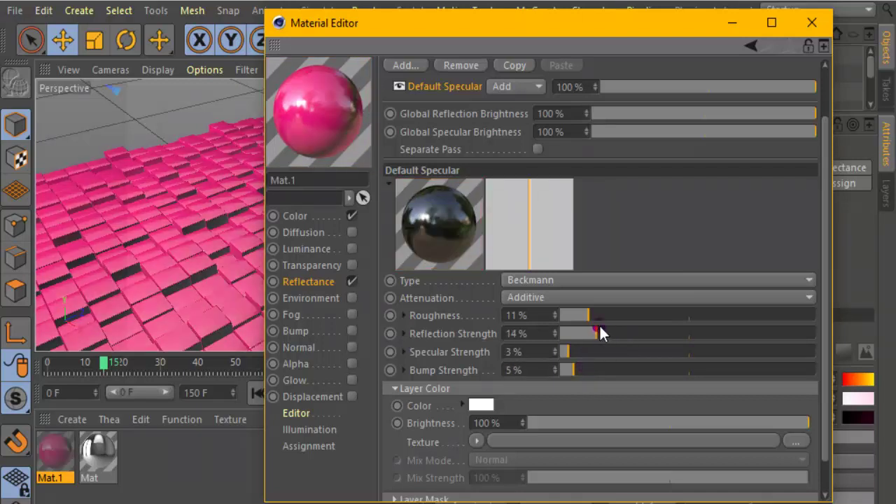
scroll(816, 319, "down", 1)
scroll(820, 336, "down", 1)
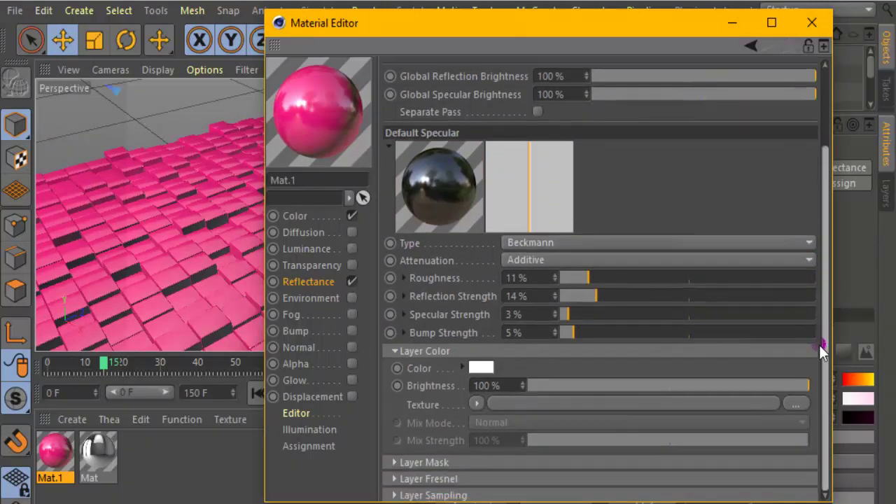
Step: Close the material editor, zoom in close on the cube field, and render it with Ctrl+R
left_click(810, 23)
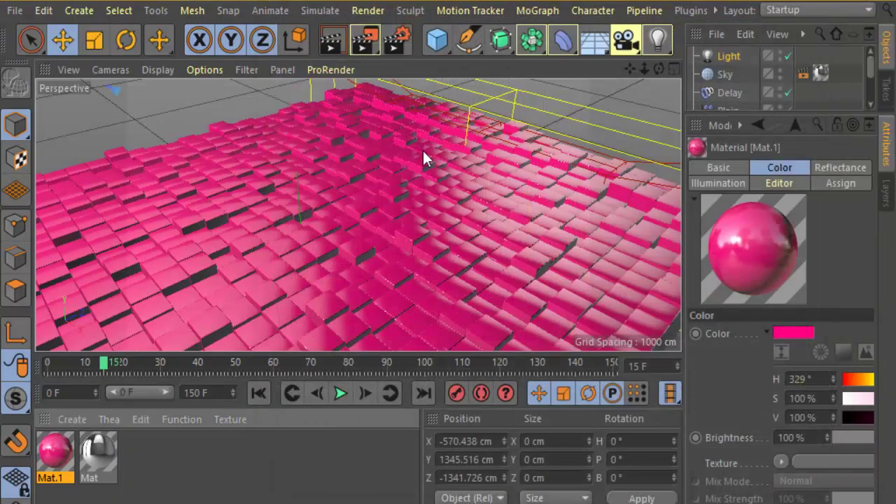
scroll(357, 213, "up", 3)
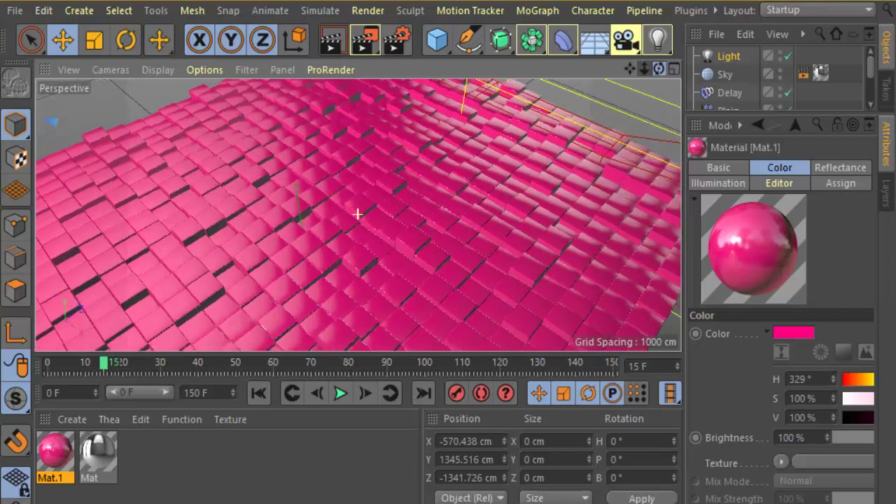
scroll(357, 213, "up", 3)
scroll(357, 214, "up", 2)
scroll(357, 213, "up", 2)
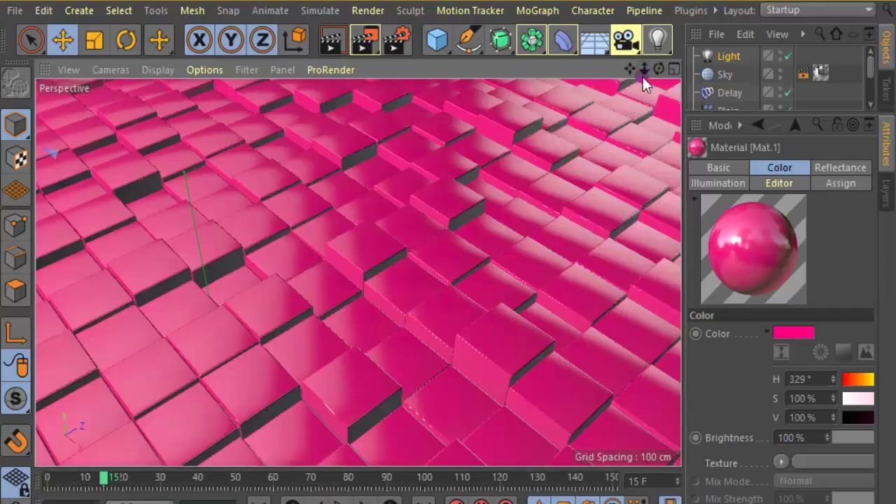
left_click_drag(643, 77, 643, 91)
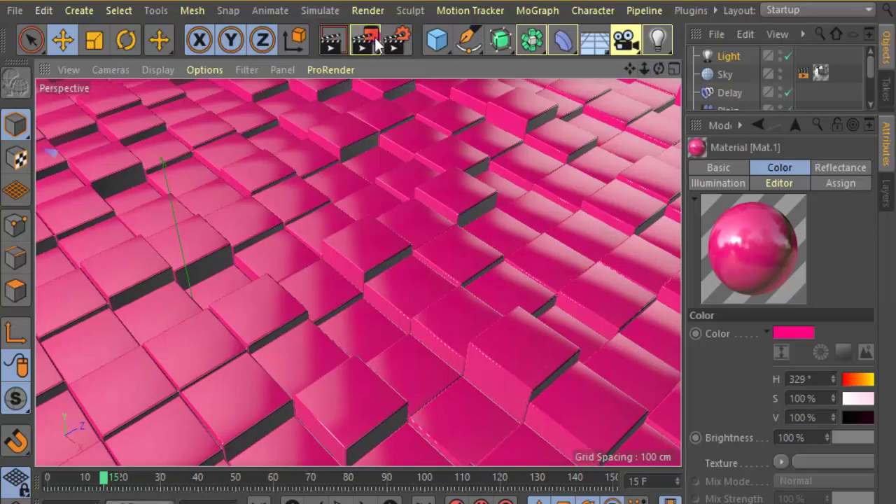
key("ctrl+r")
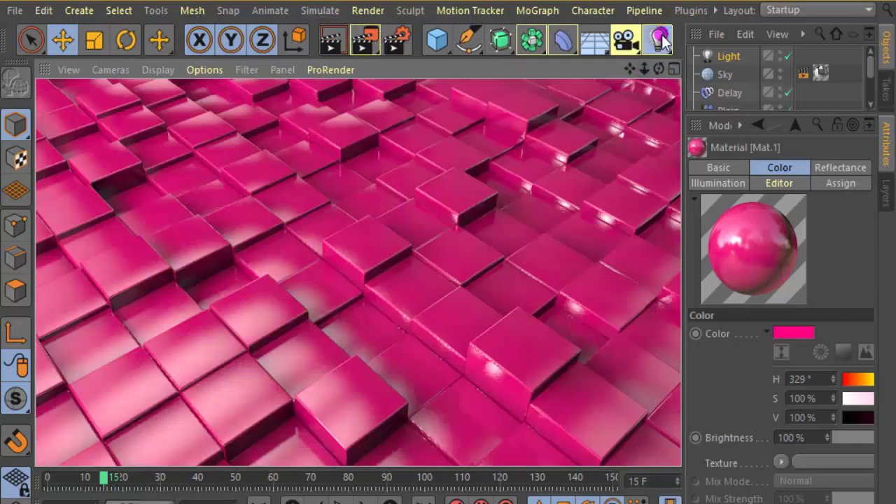
Step: Add Light.1 with ambient illumination at 50% intensity, render a preview, and open Render Settings
left_click_drag(663, 41, 710, 65)
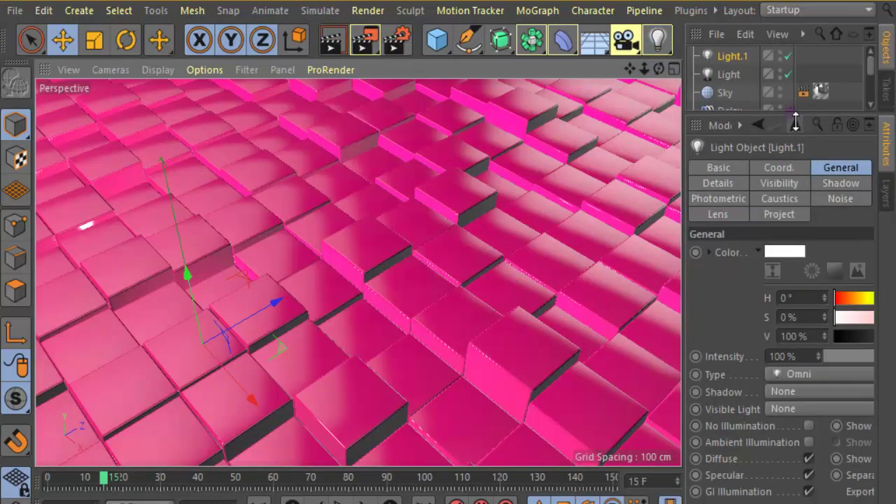
left_click_drag(795, 122, 803, 31)
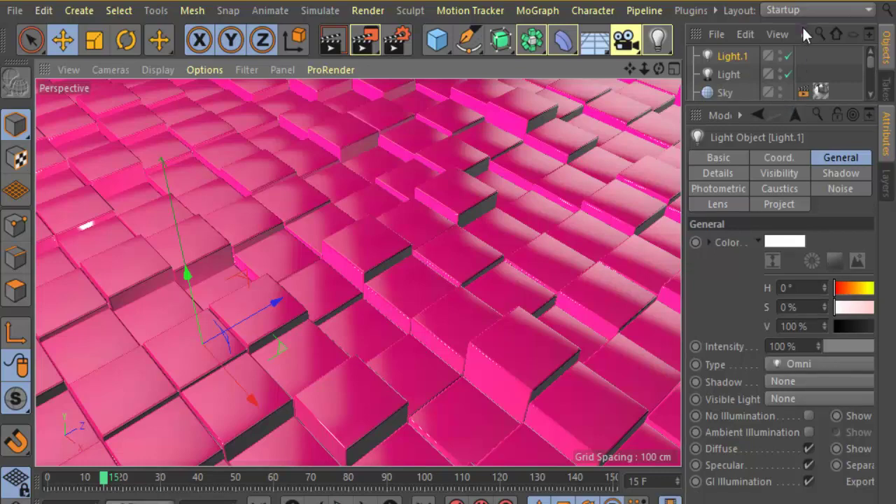
left_click(809, 432)
left_click(798, 346)
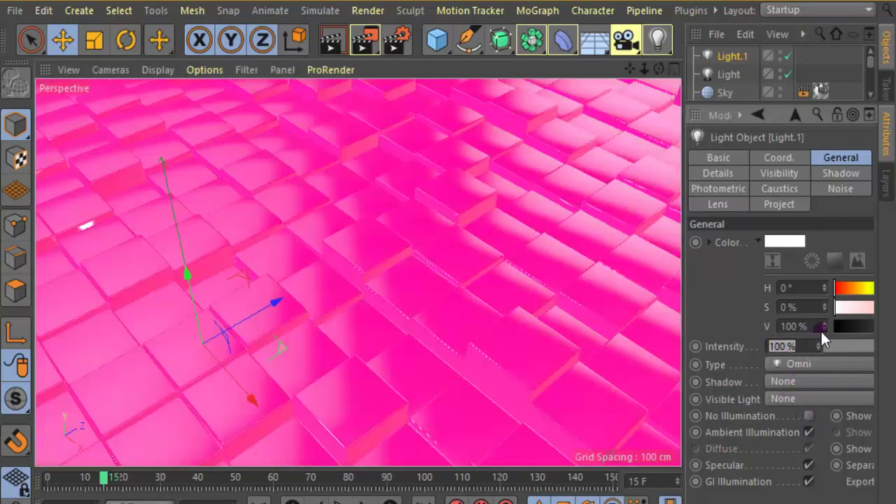
type("50")
key("Return")
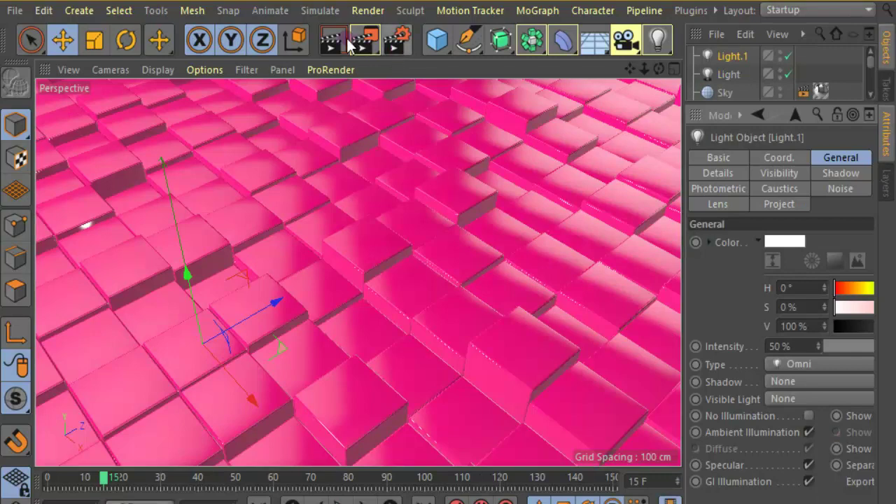
left_click(337, 42)
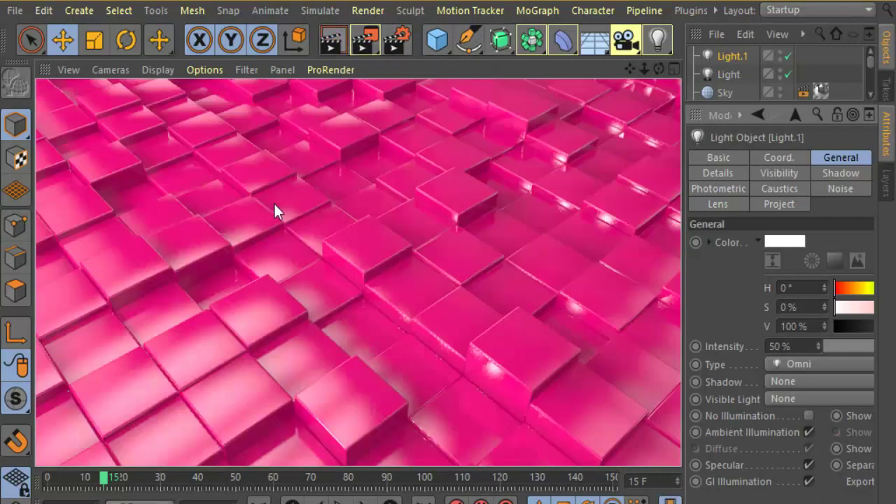
left_click(396, 46)
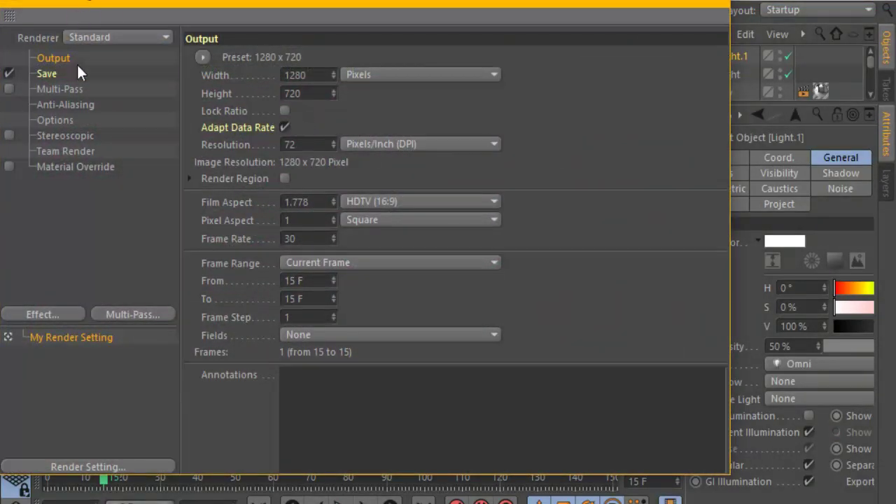
Step: Set anti-aliasing to Best and the save format to MP4
left_click(76, 105)
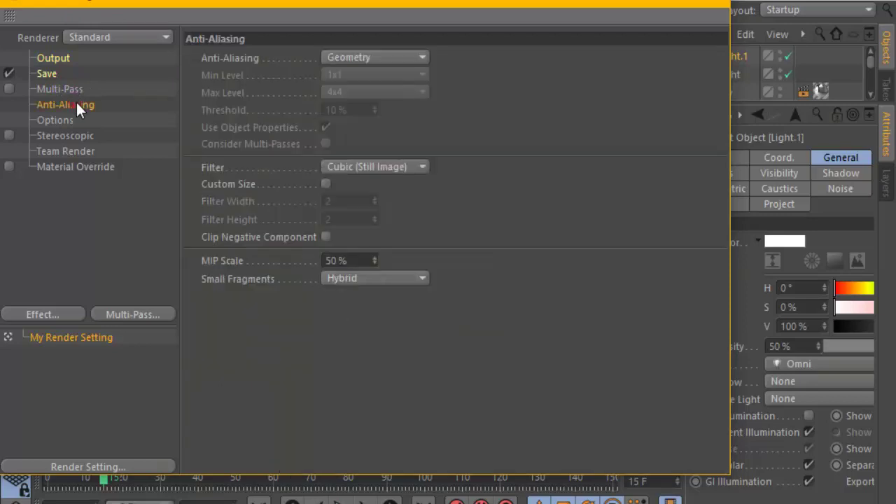
left_click(365, 58)
left_click(364, 112)
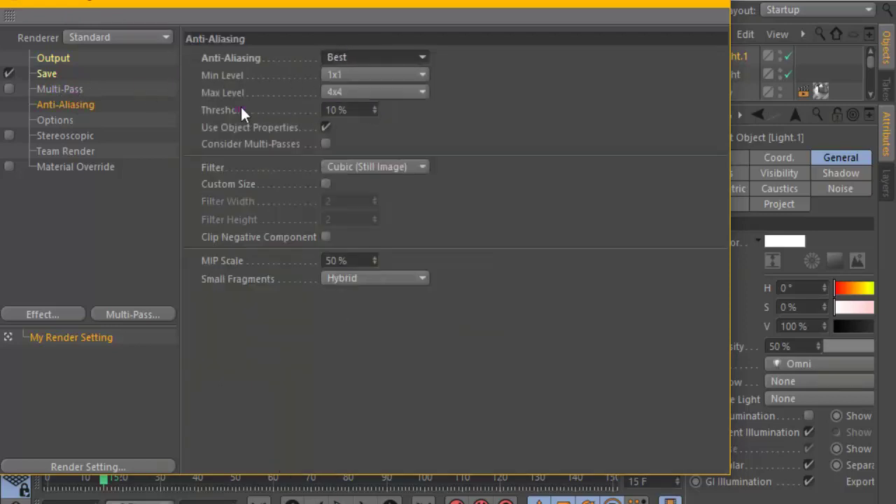
left_click(45, 73)
left_click(367, 111)
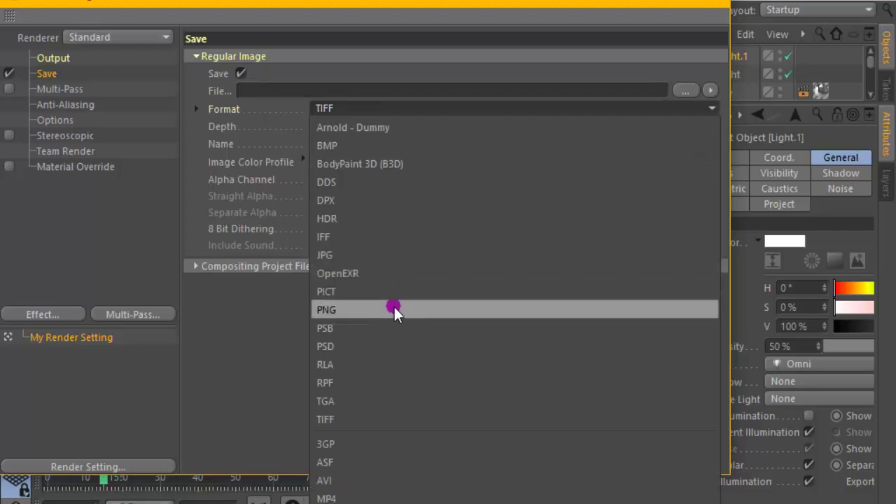
left_click(313, 452)
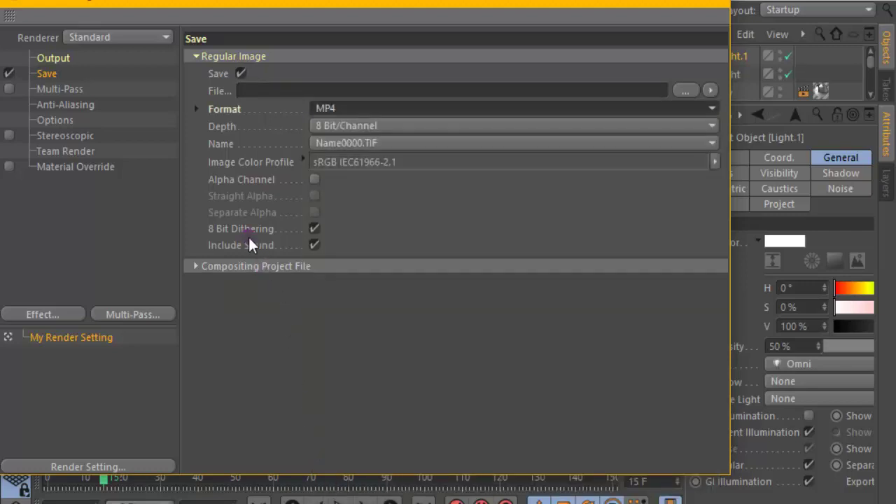
left_click(308, 266)
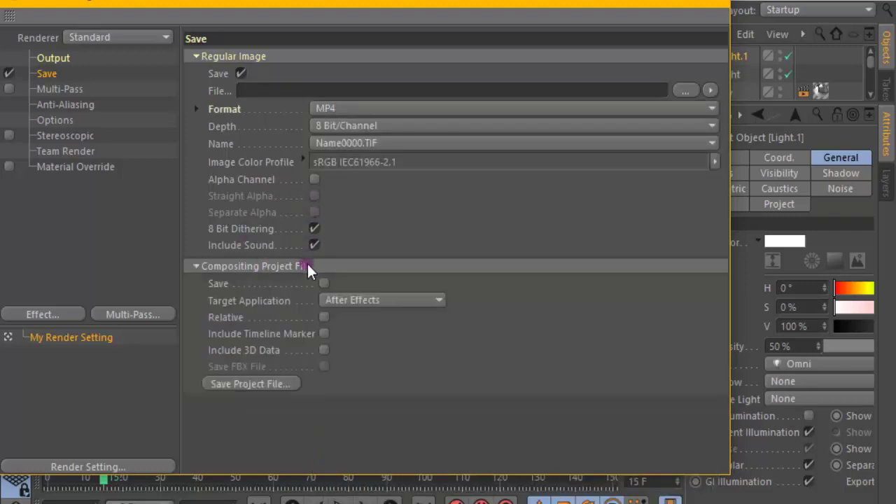
Step: Set the frame range to All Frames (0–150) and close Render Settings
left_click(53, 88)
left_click(54, 58)
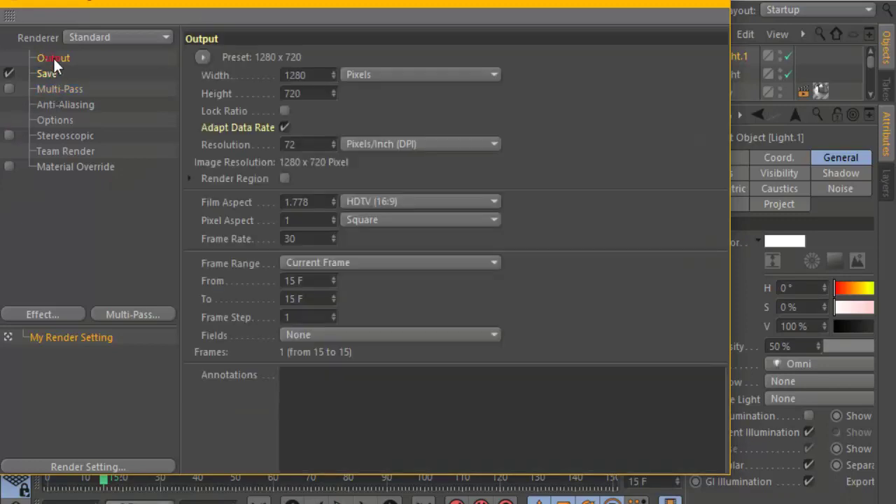
left_click(362, 260)
left_click(331, 313)
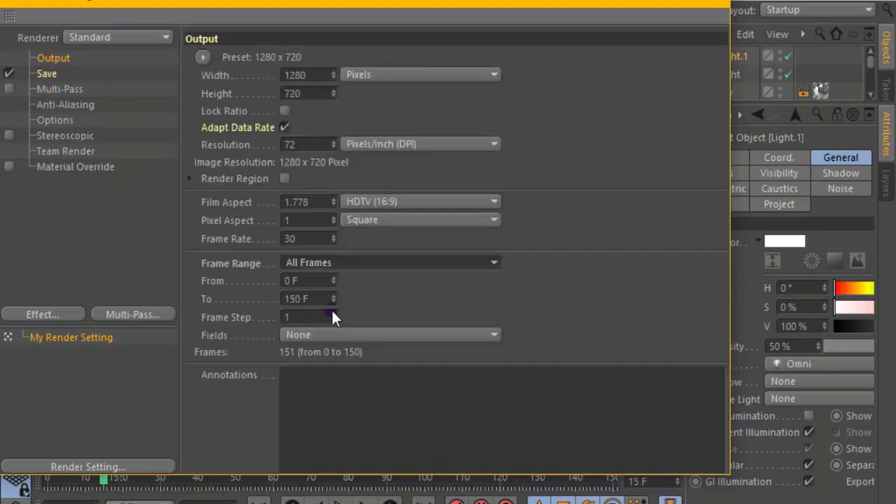
left_click(73, 89)
left_click(54, 75)
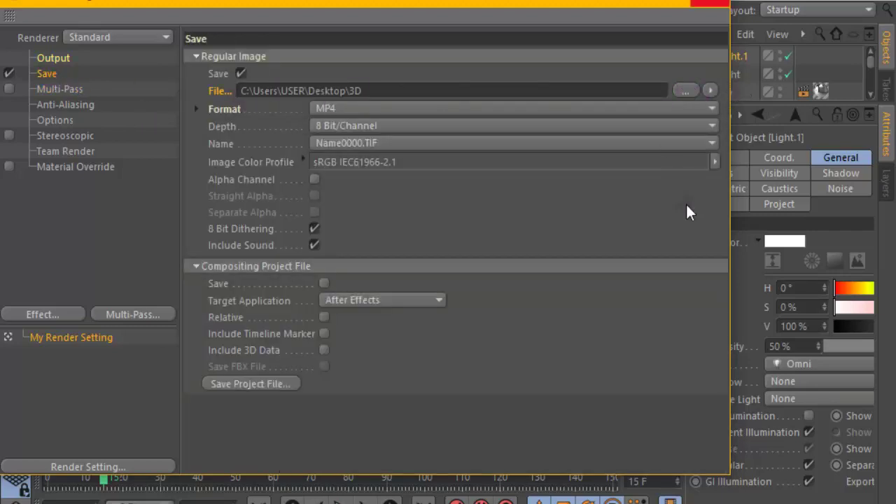
left_click(717, 1)
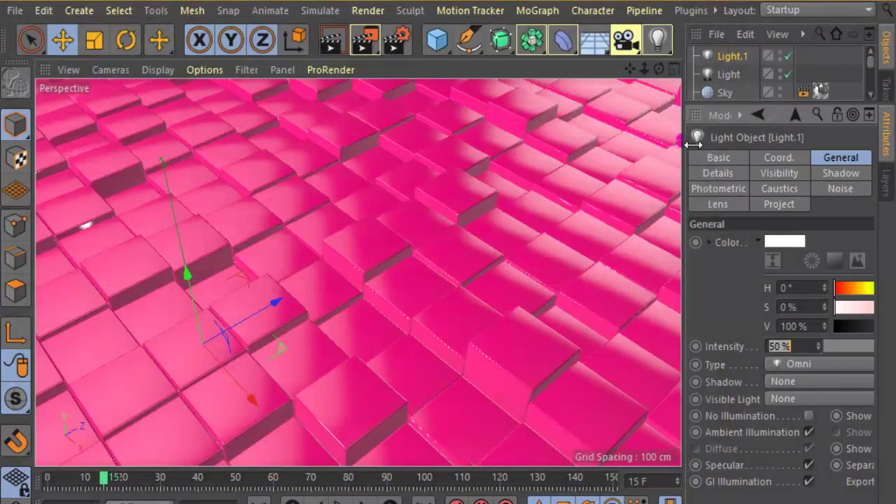
left_click_drag(692, 143, 694, 144)
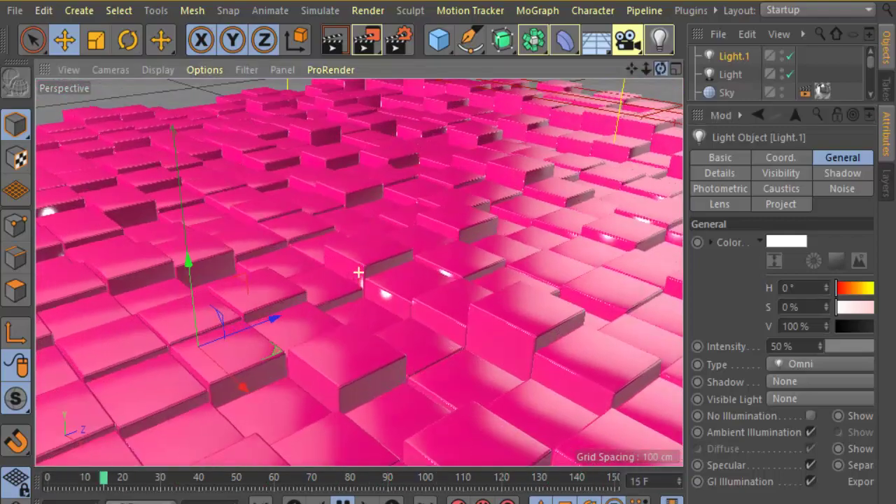
left_click_drag(646, 69, 644, 71)
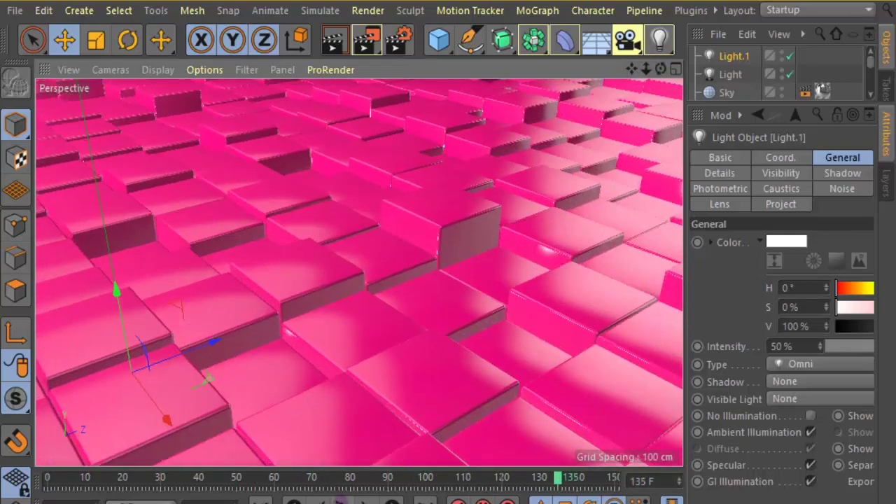
left_click(338, 44)
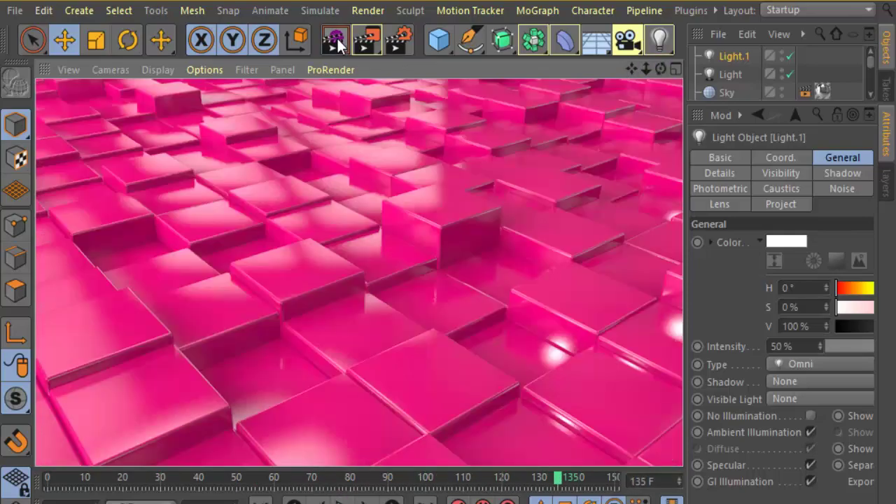